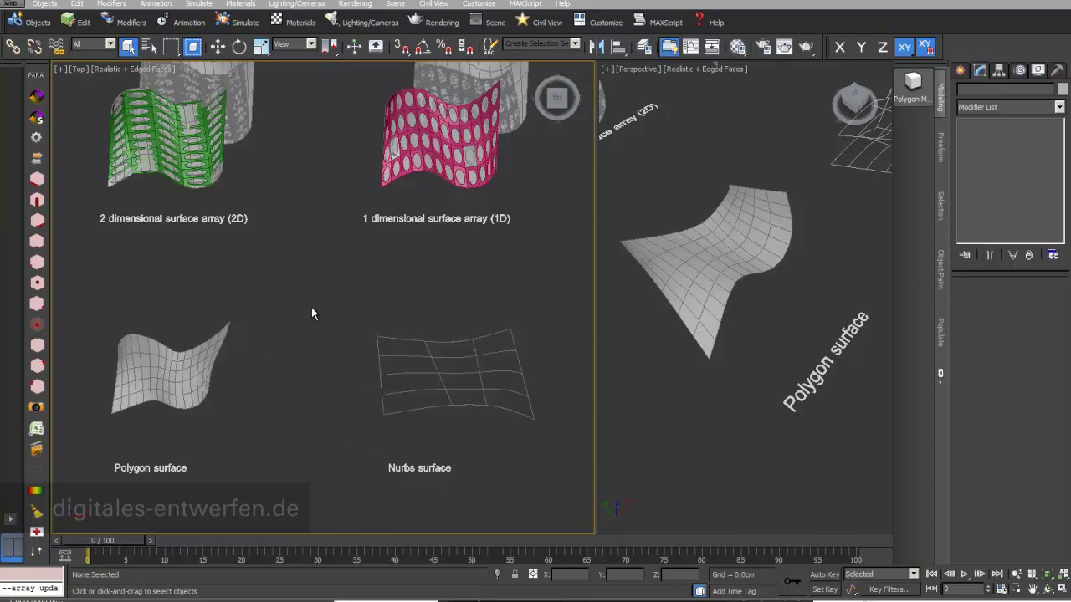
# Open the Para 3d settings for the green 2D panel array and select both of its surface controllers
pyautogui.click(195, 173)
pyautogui.click(195, 173)
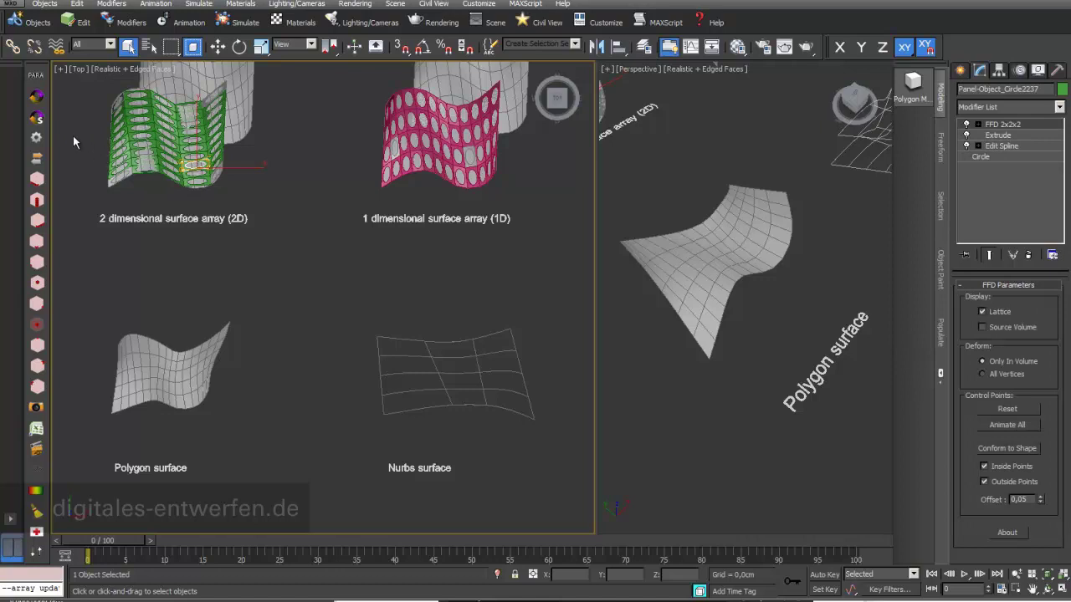
pyautogui.click(35, 139)
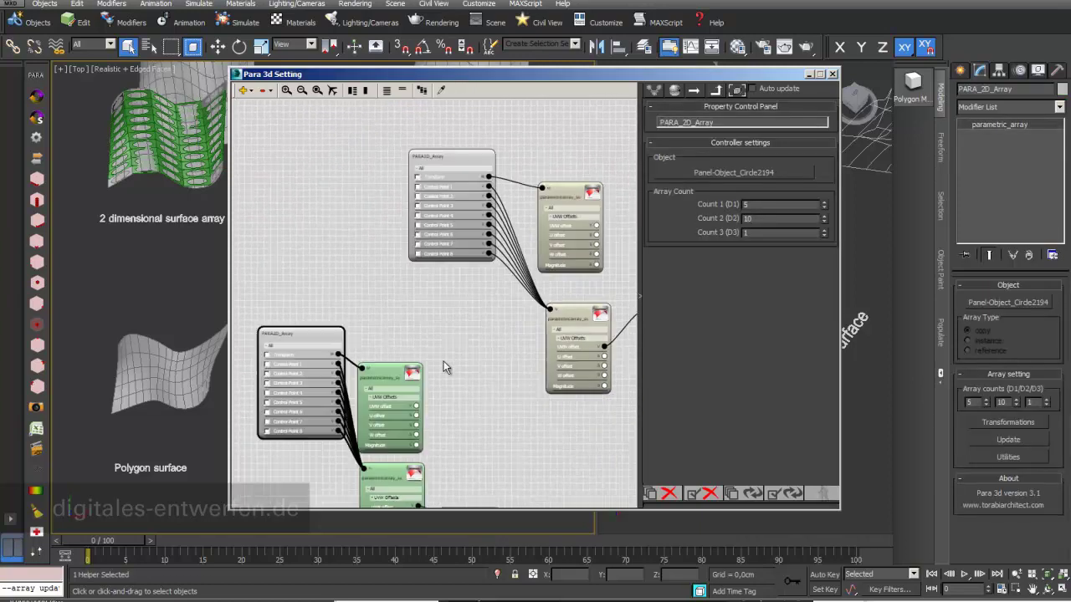
pyautogui.click(435, 213)
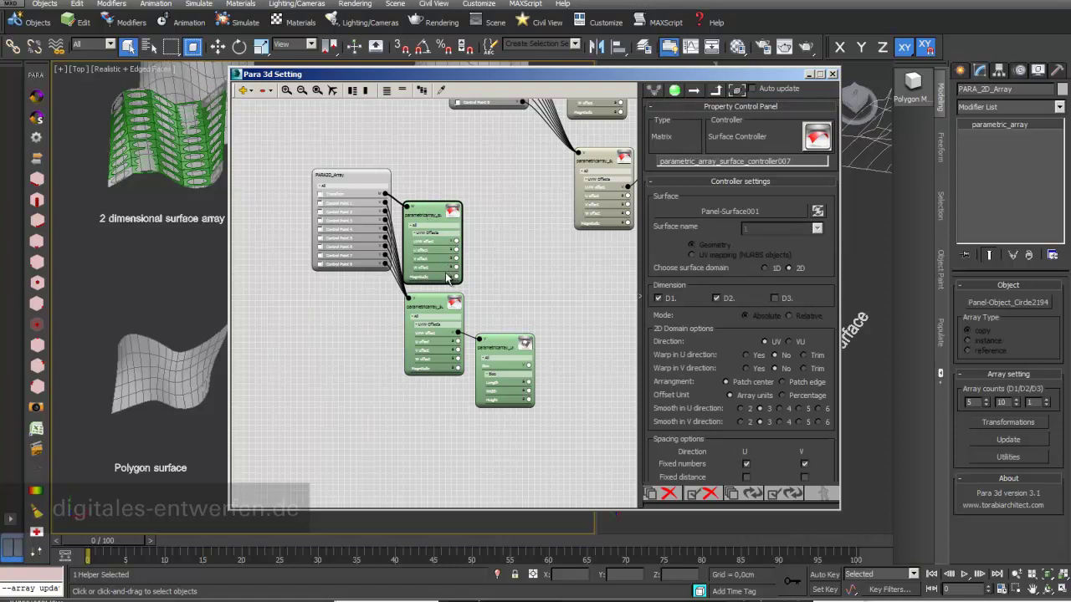
pyautogui.keyDown('ctrl'); pyautogui.click(434, 302); pyautogui.keyUp('ctrl')
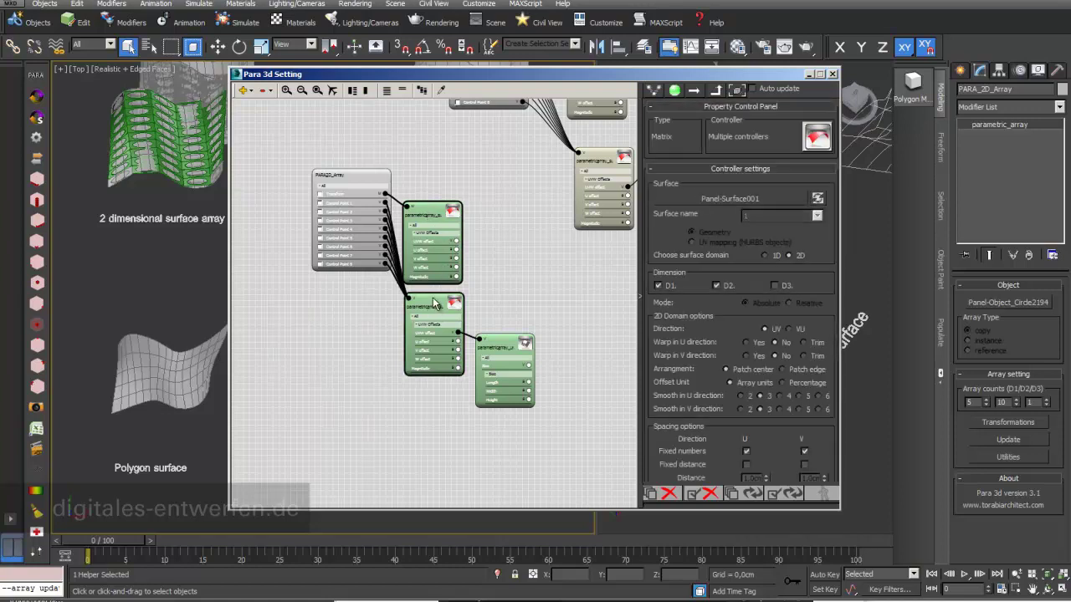
pyautogui.moveTo(640, 74); pyautogui.dragTo(809, 76)
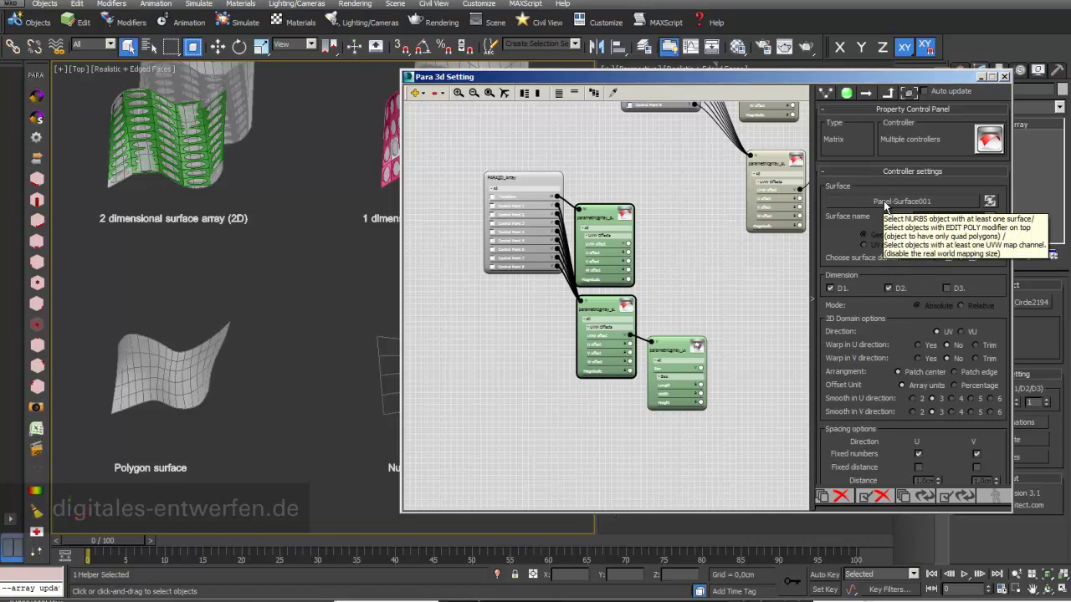
# Assign the polygon surface as the target surface of both selected controllers and update them
pyautogui.click(884, 203)
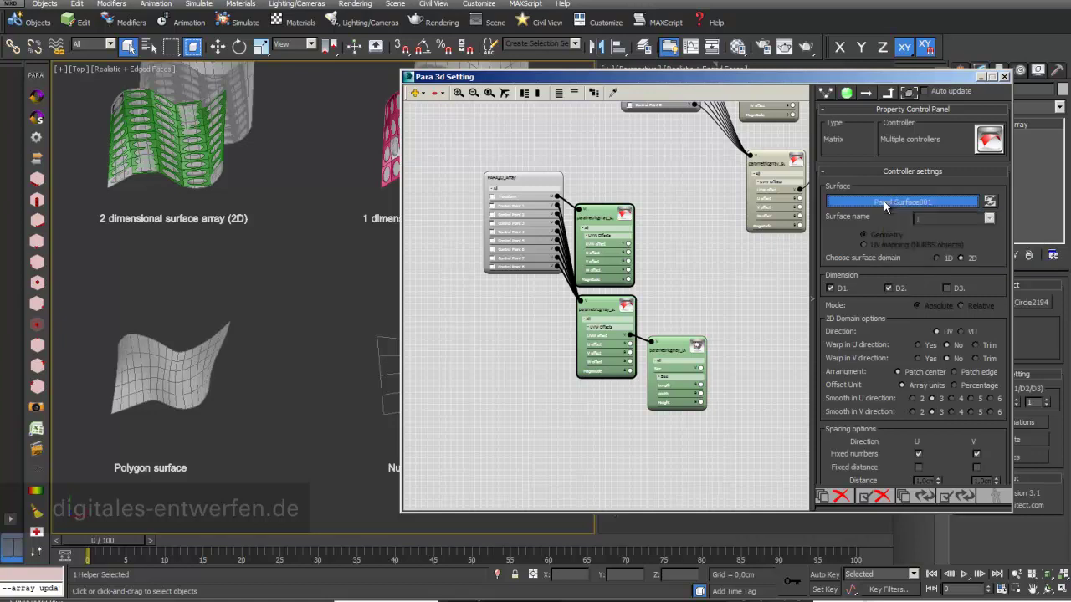
pyautogui.click(192, 386)
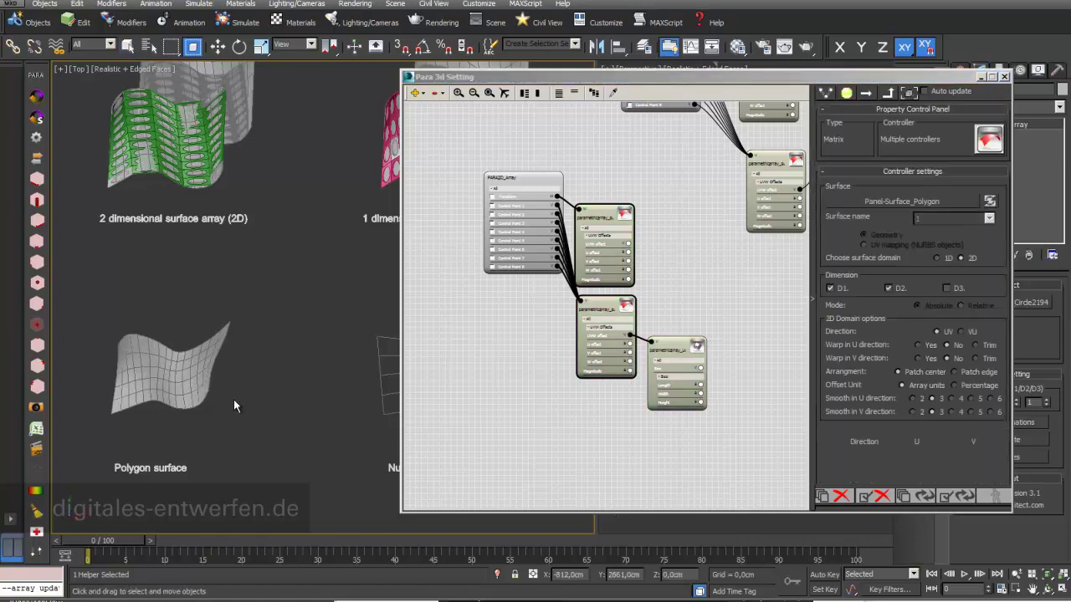
pyautogui.click(961, 497)
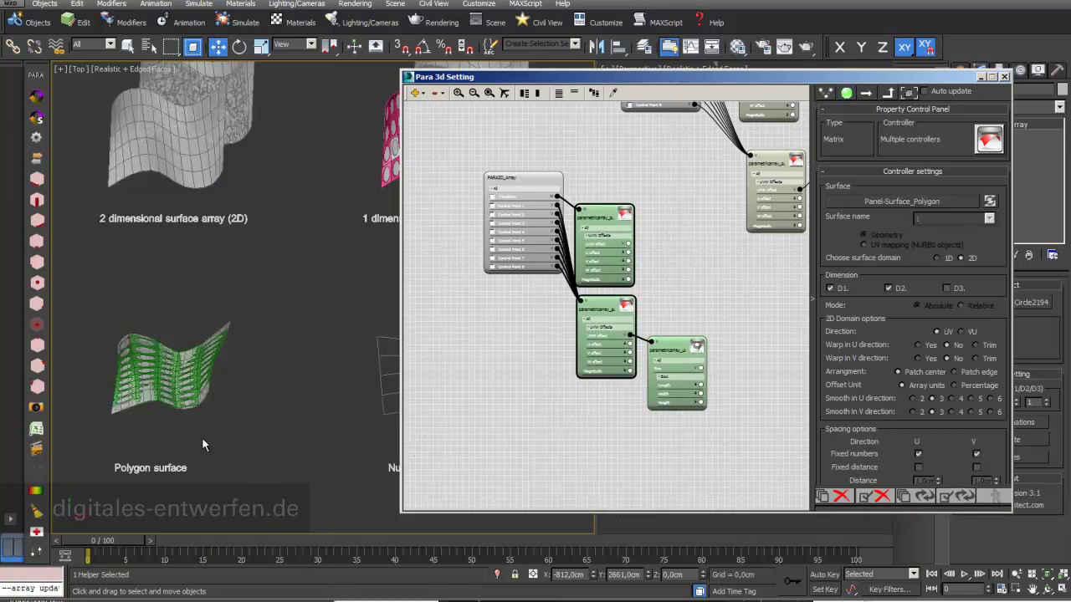
# Set the first array count (D1) of the 2D panel array to 7
pyautogui.scroll(5, 167, 351)
pyautogui.moveTo(192, 349); pyautogui.dragTo(218, 319, button='middle')
pyautogui.moveTo(750, 76); pyautogui.dragTo(801, 597)
pyautogui.doubleClick(970, 403)
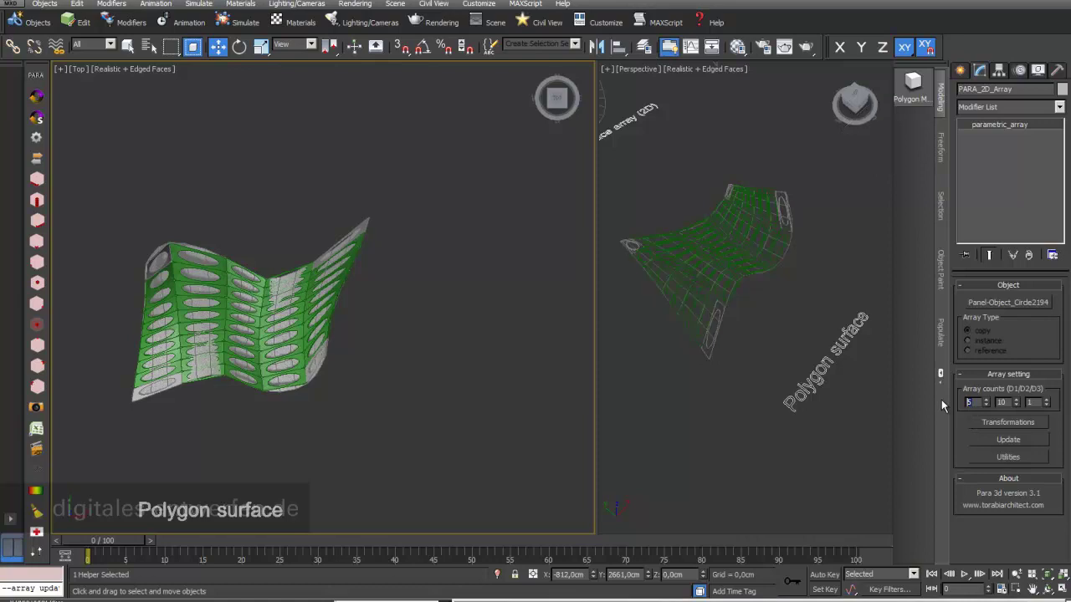
pyautogui.press('Return')
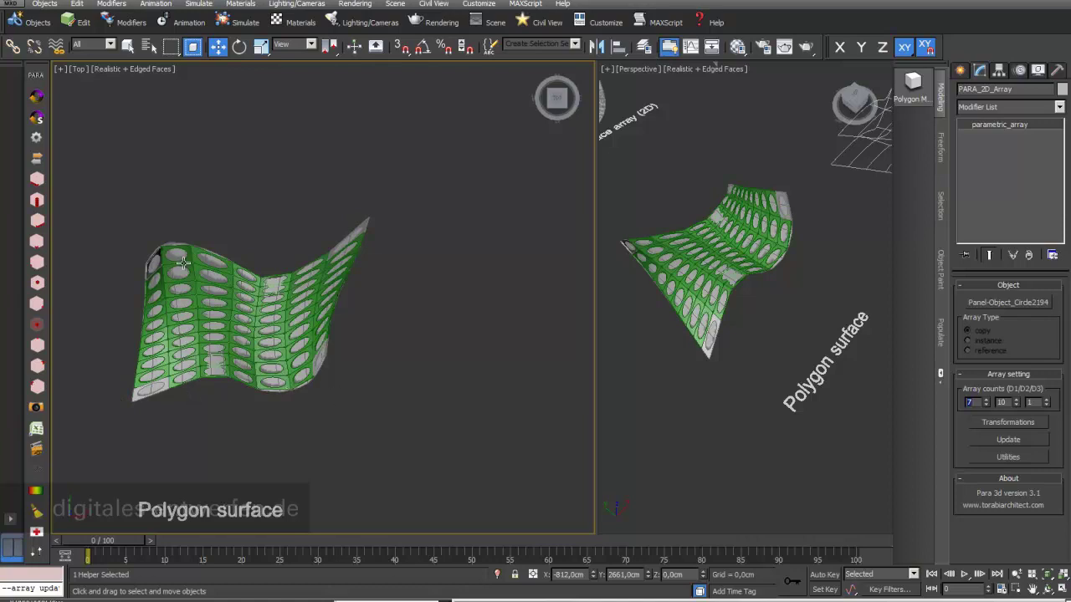
# Replace the target surface of both selected controllers with the Nurbs surface and update them
pyautogui.moveTo(767, 597); pyautogui.dragTo(764, 172)
pyautogui.scroll(-5, 370, 330)
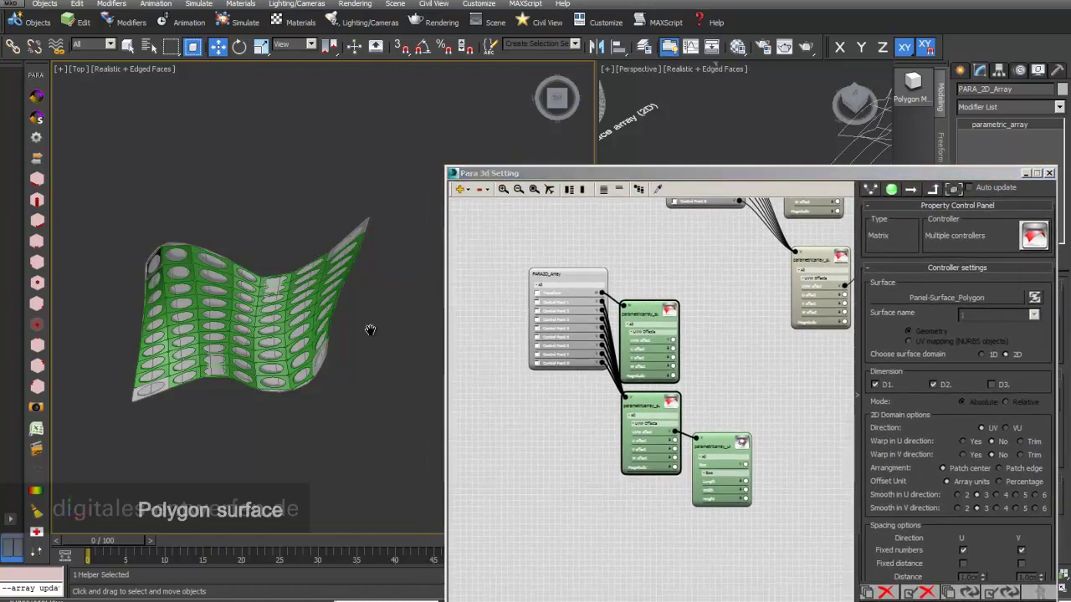
pyautogui.moveTo(306, 370); pyautogui.dragTo(227, 337, button='middle')
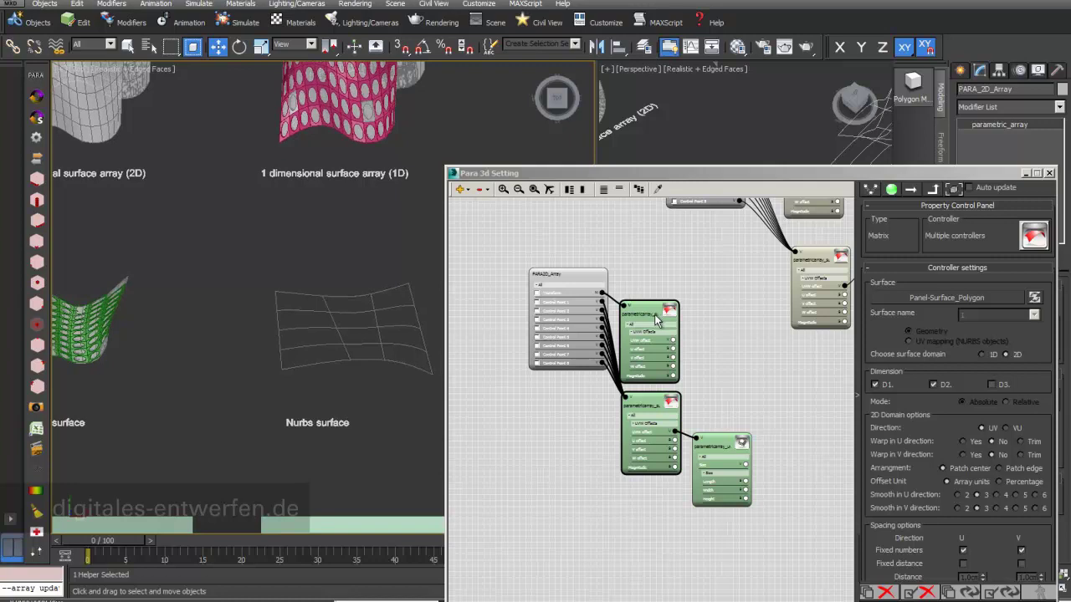
pyautogui.scroll(1, 684, 309)
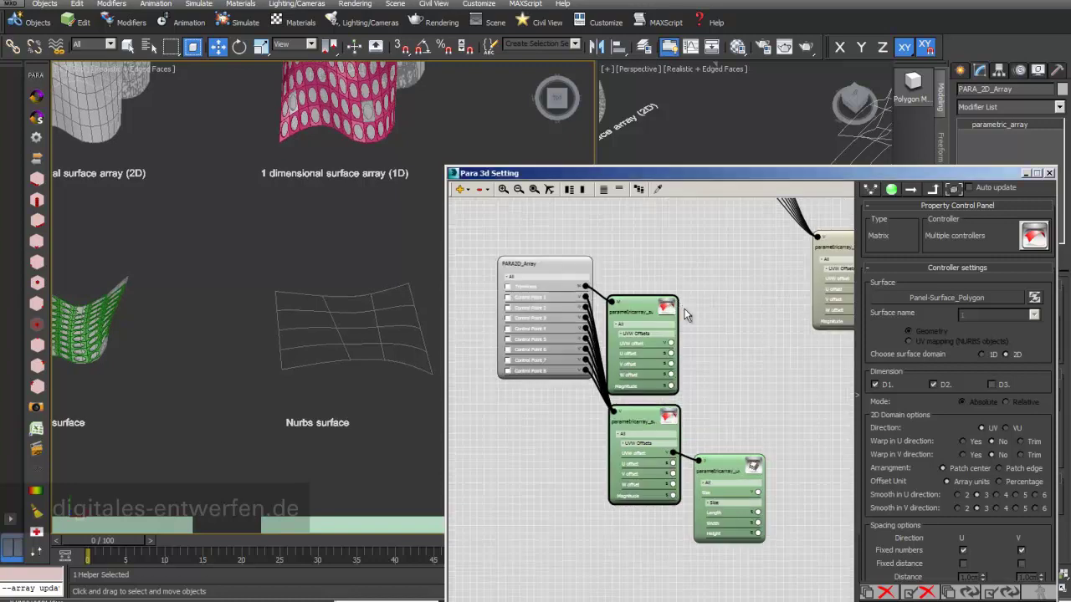
pyautogui.click(955, 297)
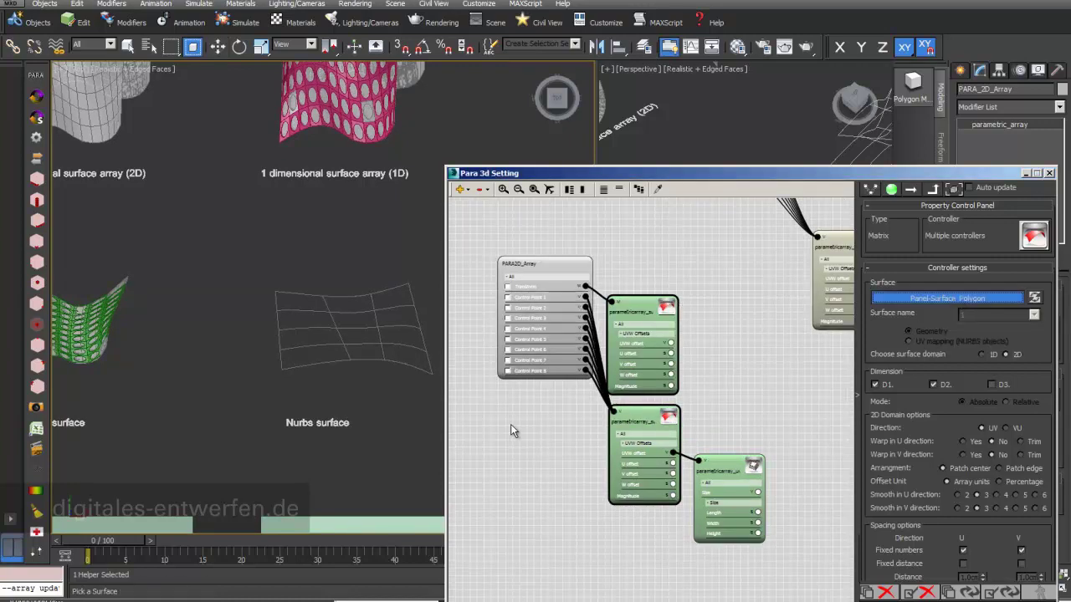
pyautogui.click(373, 362)
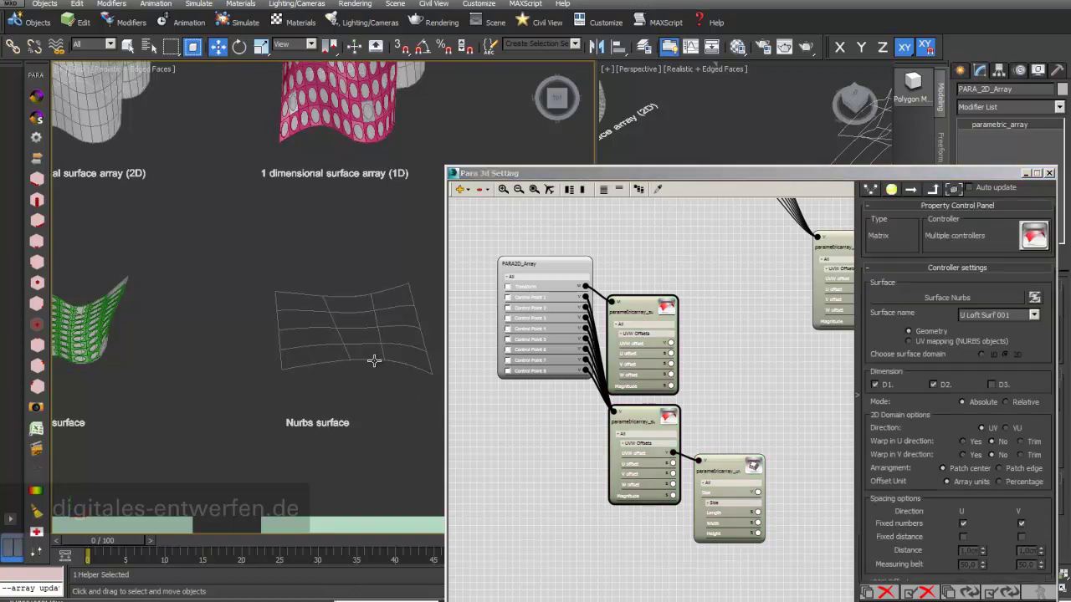
pyautogui.moveTo(822, 174); pyautogui.dragTo(781, 143)
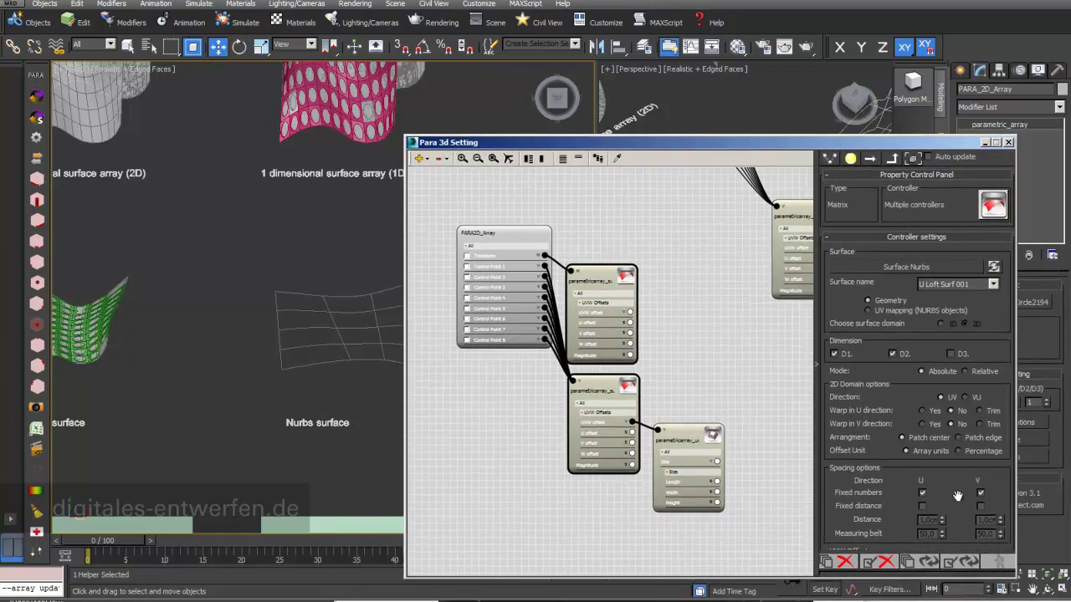
pyautogui.click(968, 569)
pyautogui.moveTo(584, 143); pyautogui.dragTo(653, 601)
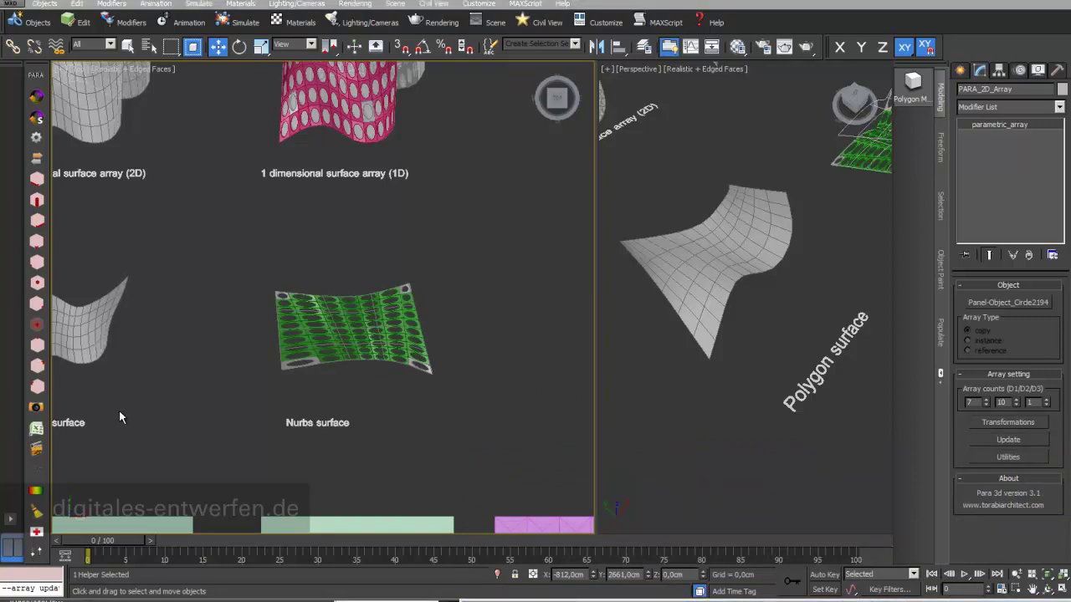
# Select the Nurbs surface, switch its line display to Mesh Only and return it to Iso Only
pyautogui.moveTo(121, 411); pyautogui.dragTo(162, 428, button='middle')
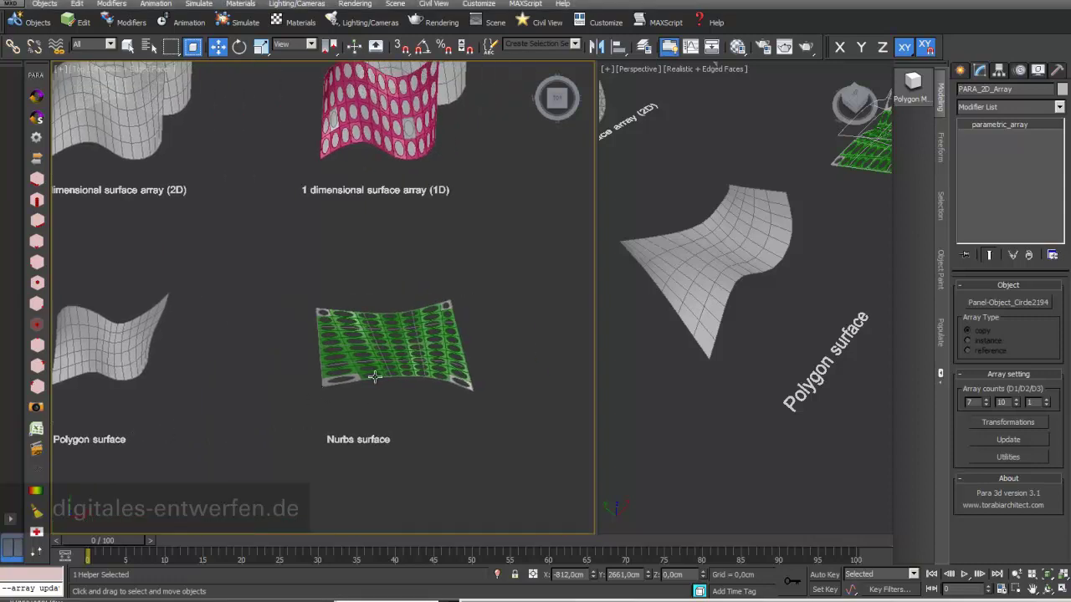
pyautogui.scroll(5, 415, 399)
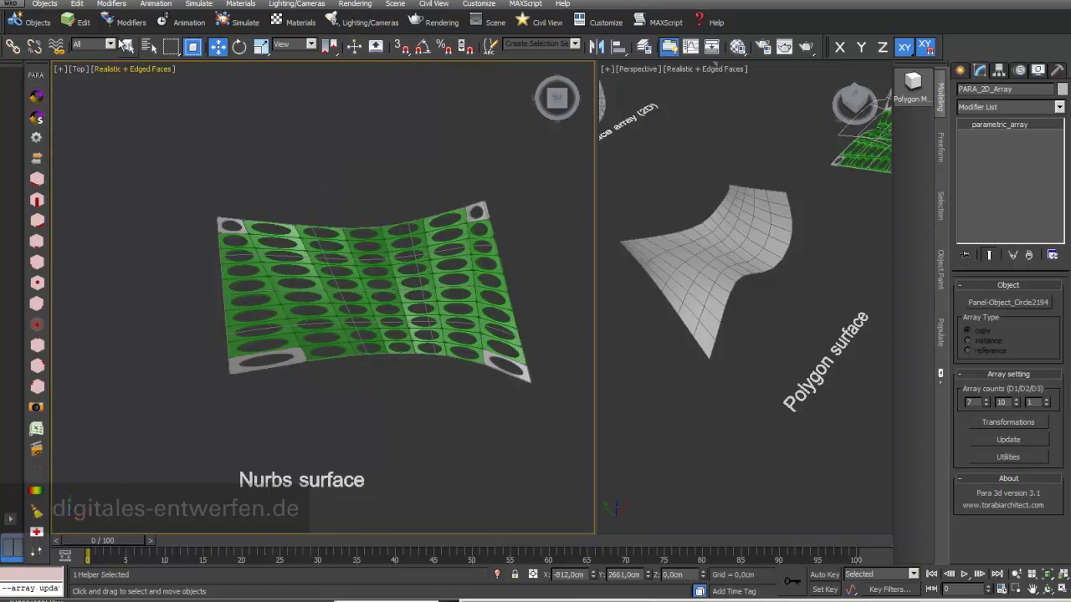
pyautogui.click(128, 47)
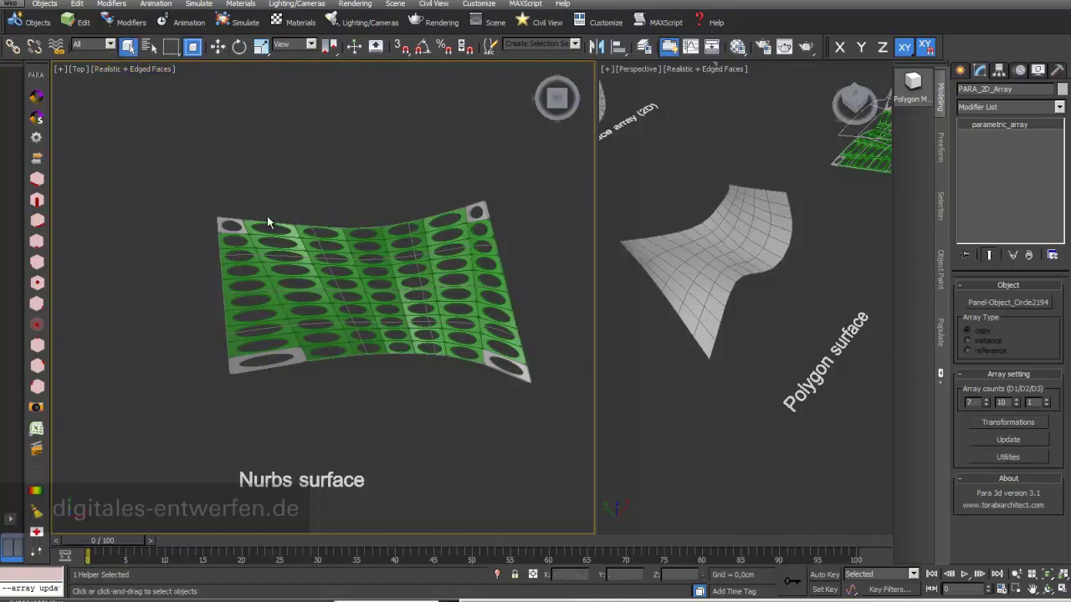
pyautogui.click(358, 323)
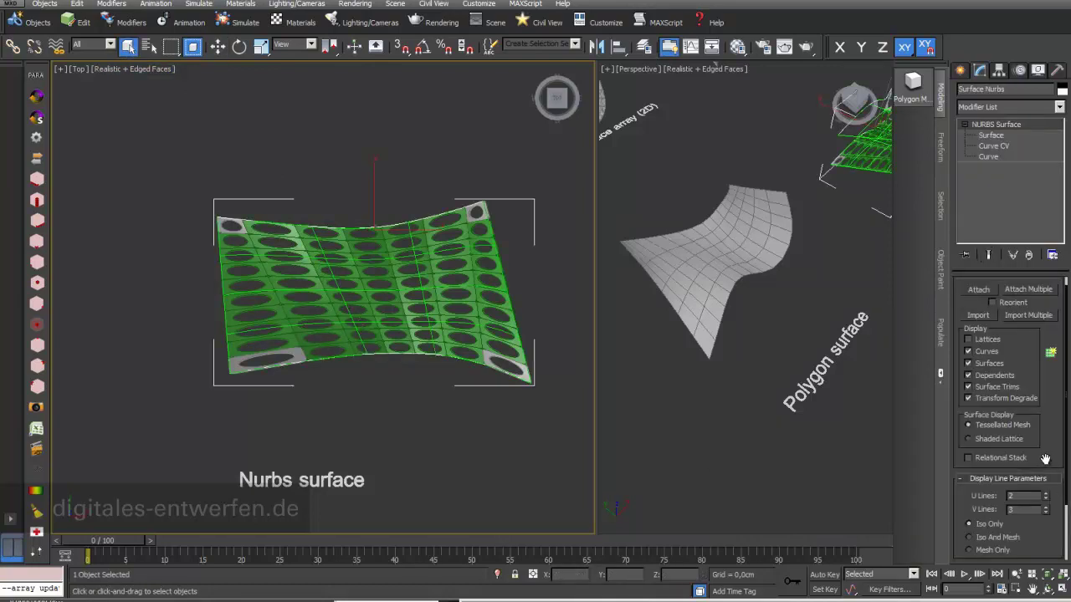
pyautogui.moveTo(1044, 461); pyautogui.dragTo(1044, 391)
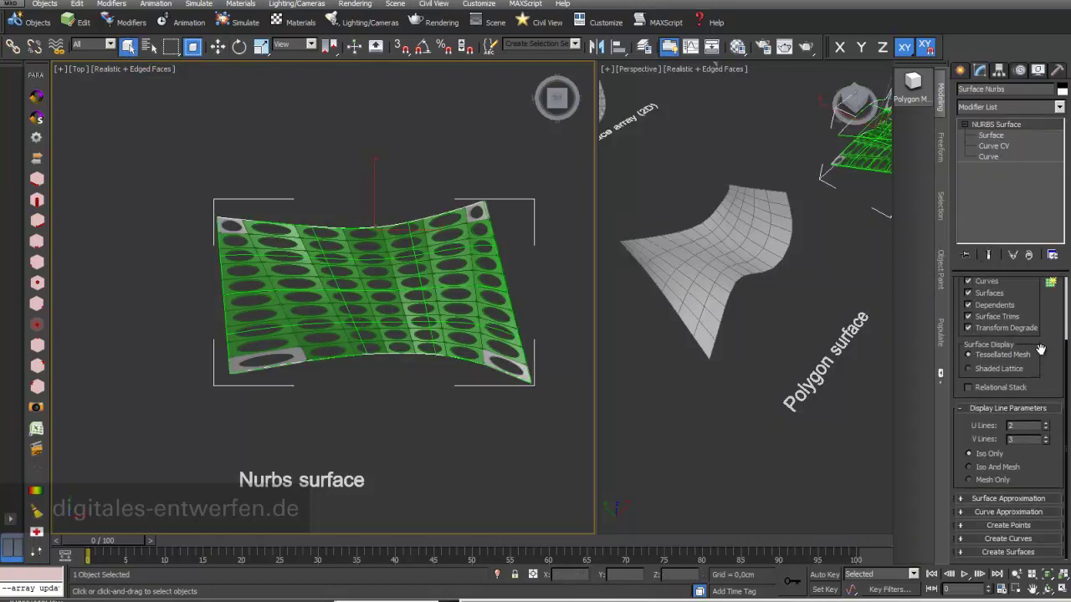
pyautogui.click(962, 501)
pyautogui.moveTo(961, 333); pyautogui.dragTo(951, 528)
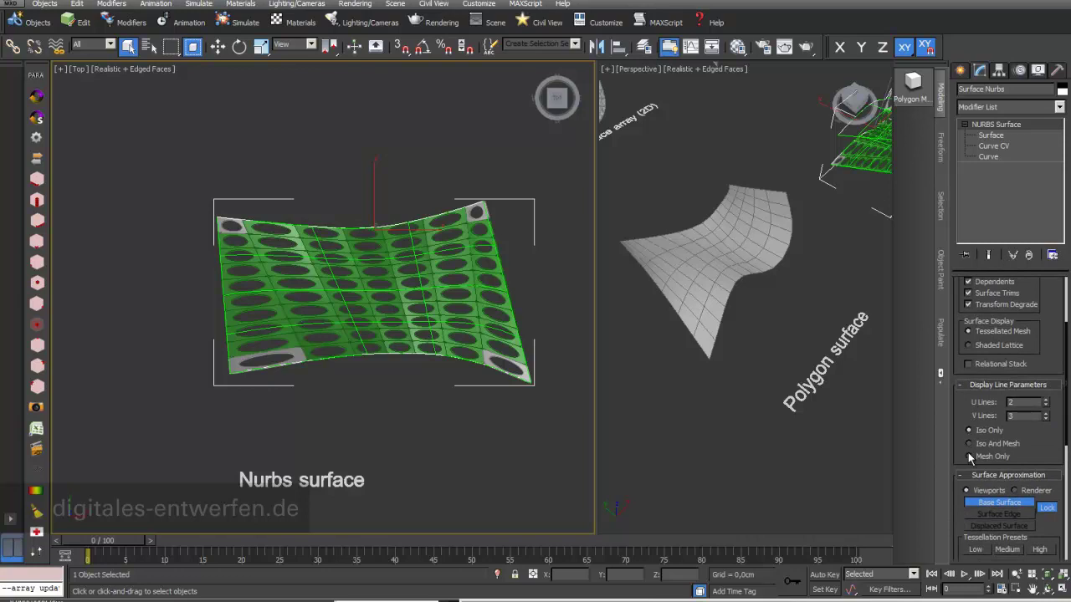
pyautogui.click(969, 457)
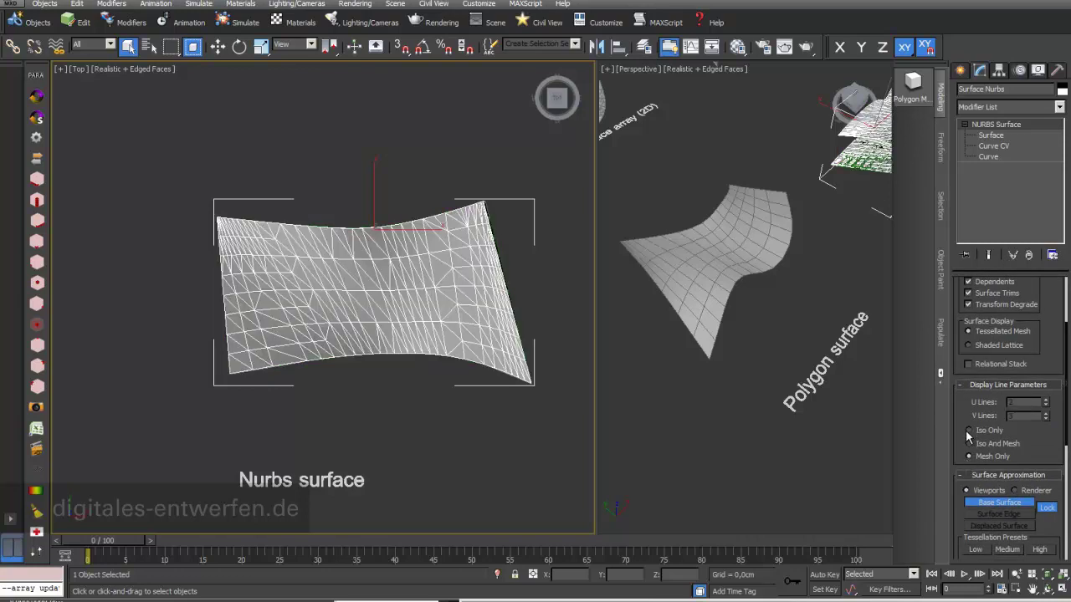
pyautogui.click(968, 430)
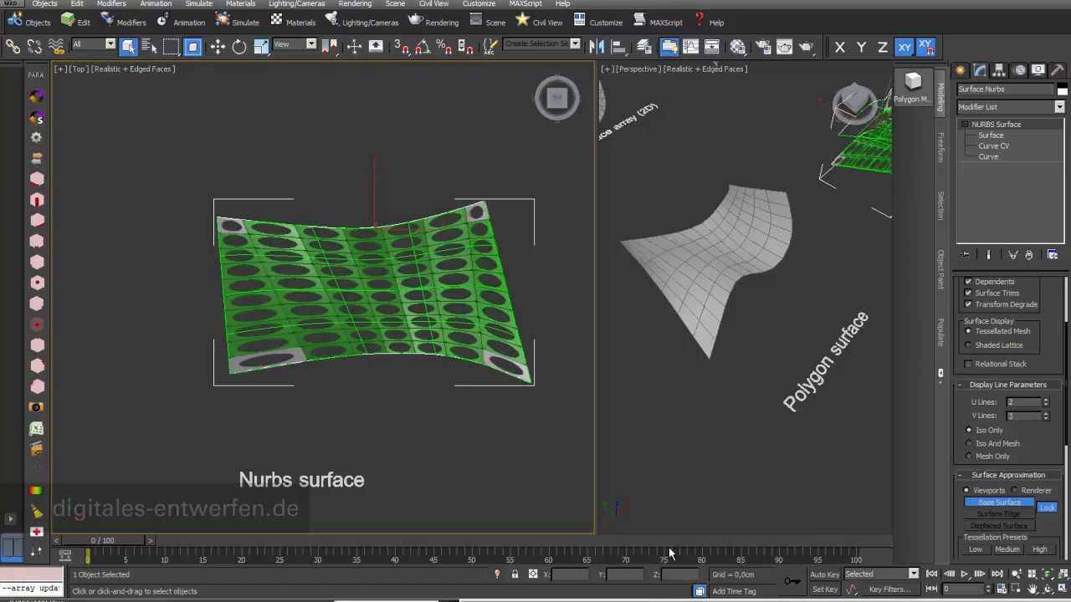
# Move the Nurbs surface along the Z axis in the perspective view to about Z -115.8 cm
pyautogui.moveTo(705, 601); pyautogui.dragTo(715, 124)
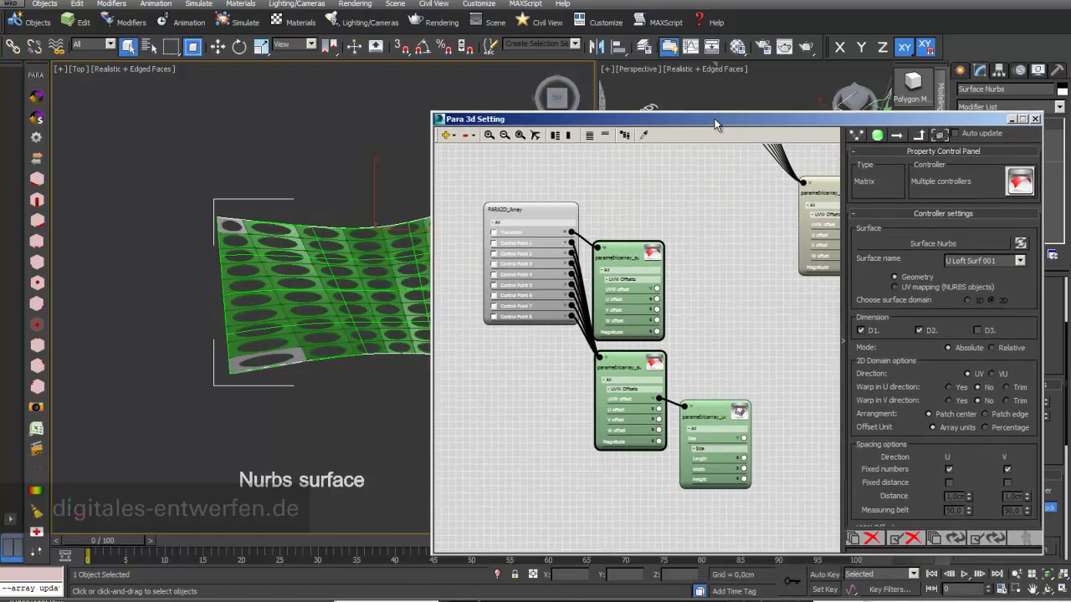
pyautogui.scroll(-3, 353, 401)
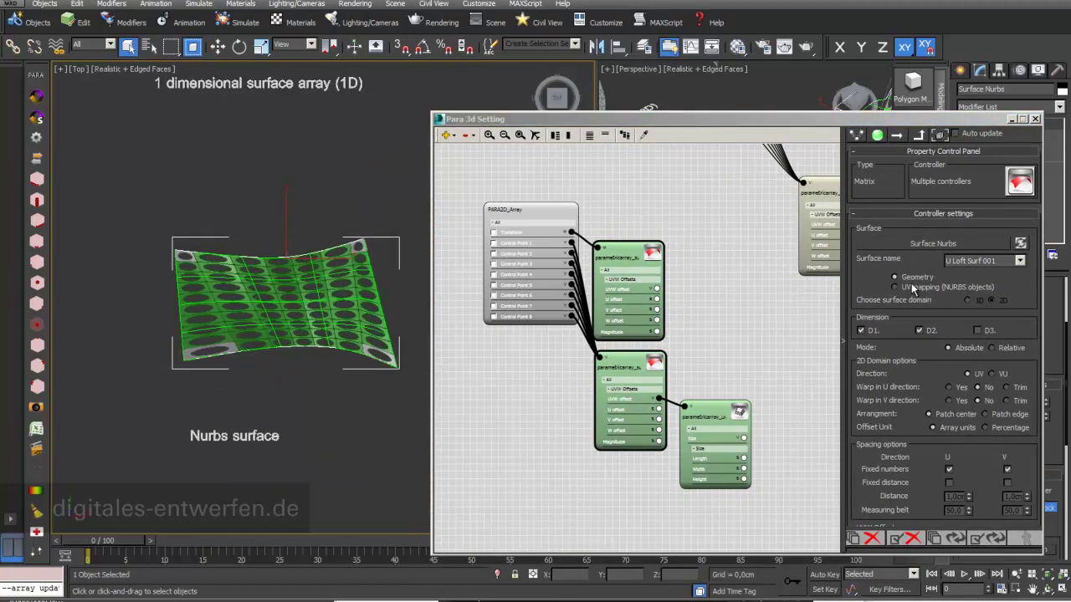
pyautogui.moveTo(968, 123); pyautogui.dragTo(501, 386)
pyautogui.moveTo(831, 247); pyautogui.dragTo(654, 340, button='middle')
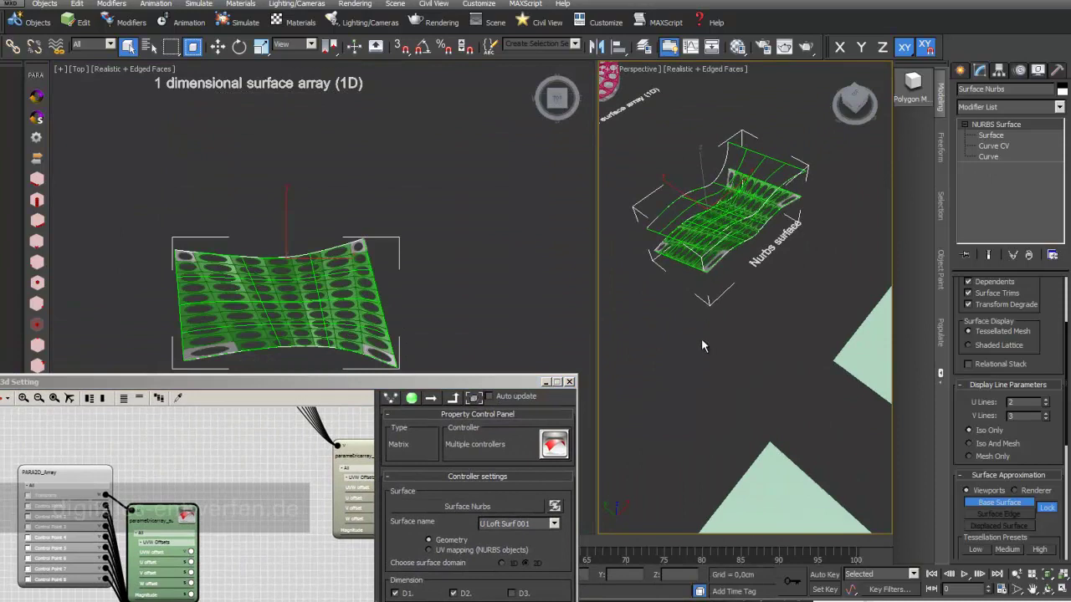
pyautogui.scroll(3, 701, 339)
pyautogui.click(217, 46)
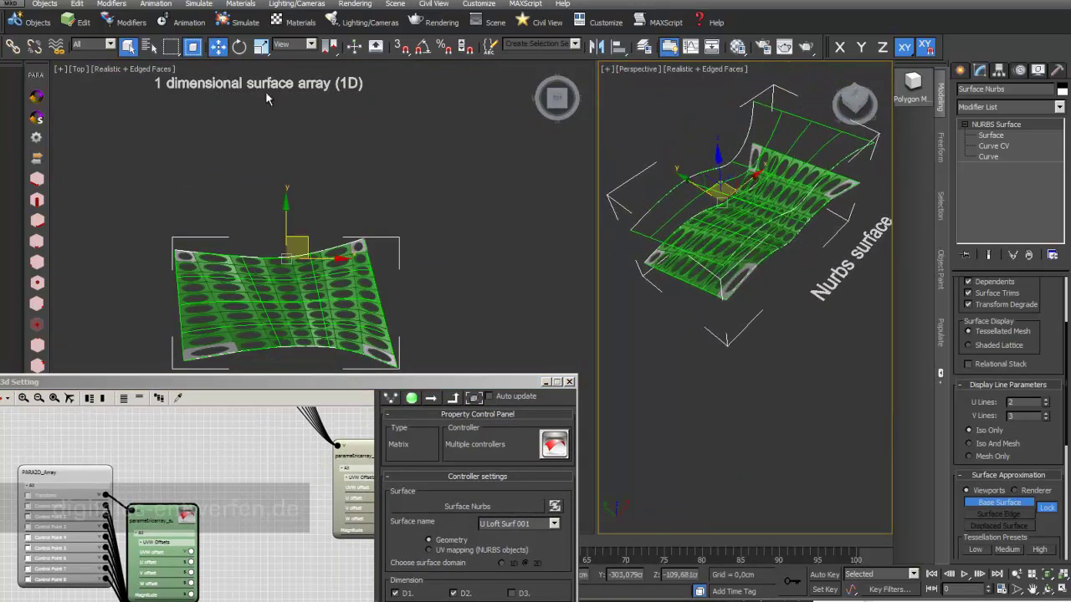
pyautogui.moveTo(717, 155); pyautogui.dragTo(748, 74)
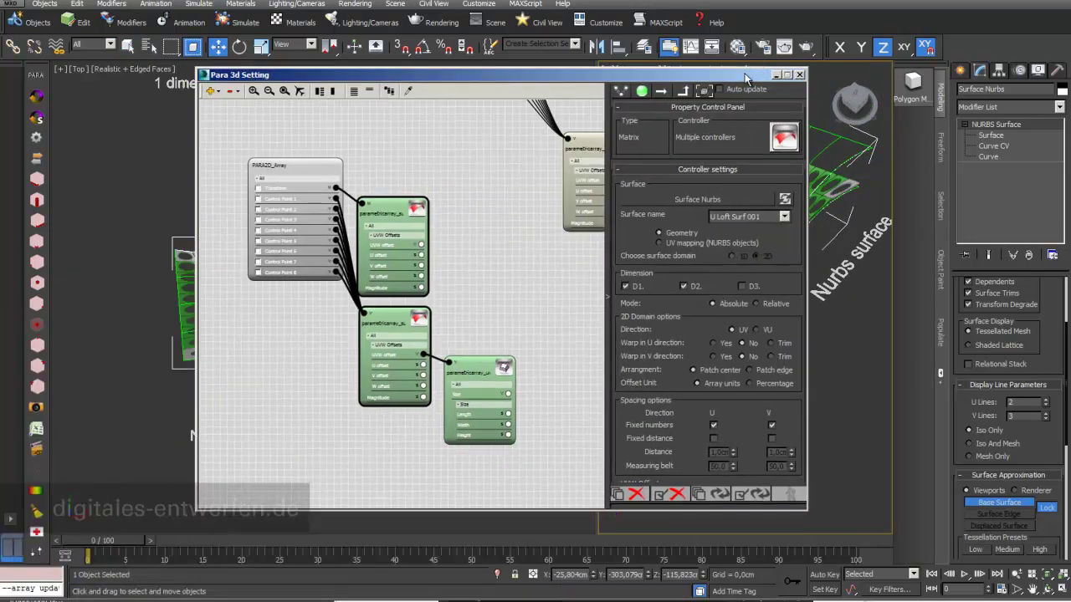
# Set the surface name of both surface controllers to U Loft Surf 002 and update them
pyautogui.click(784, 216)
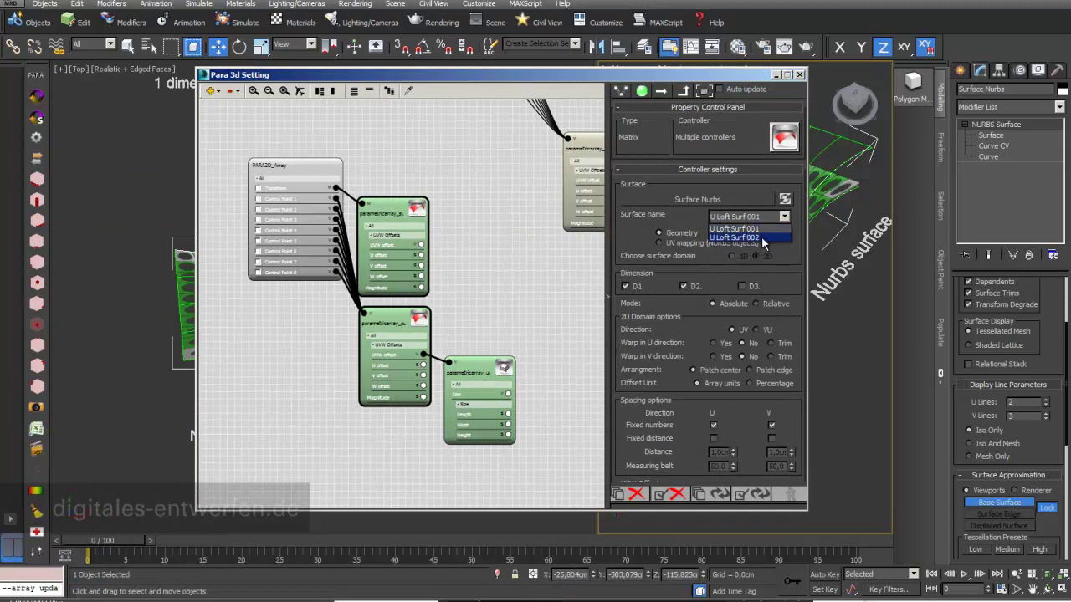
pyautogui.click(761, 236)
pyautogui.moveTo(733, 79); pyautogui.dragTo(447, 60)
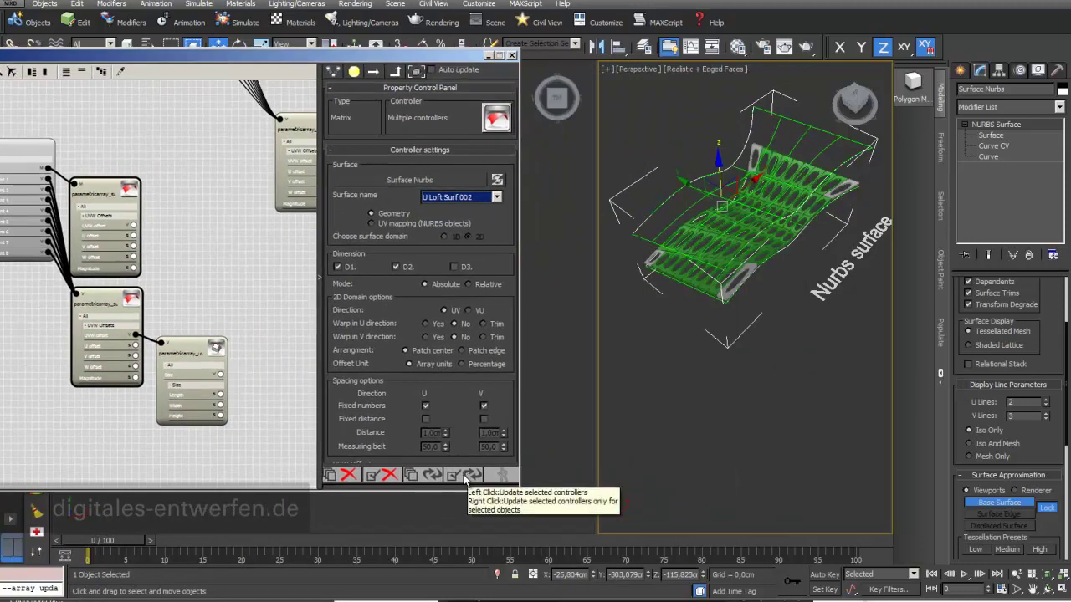
pyautogui.click(462, 475)
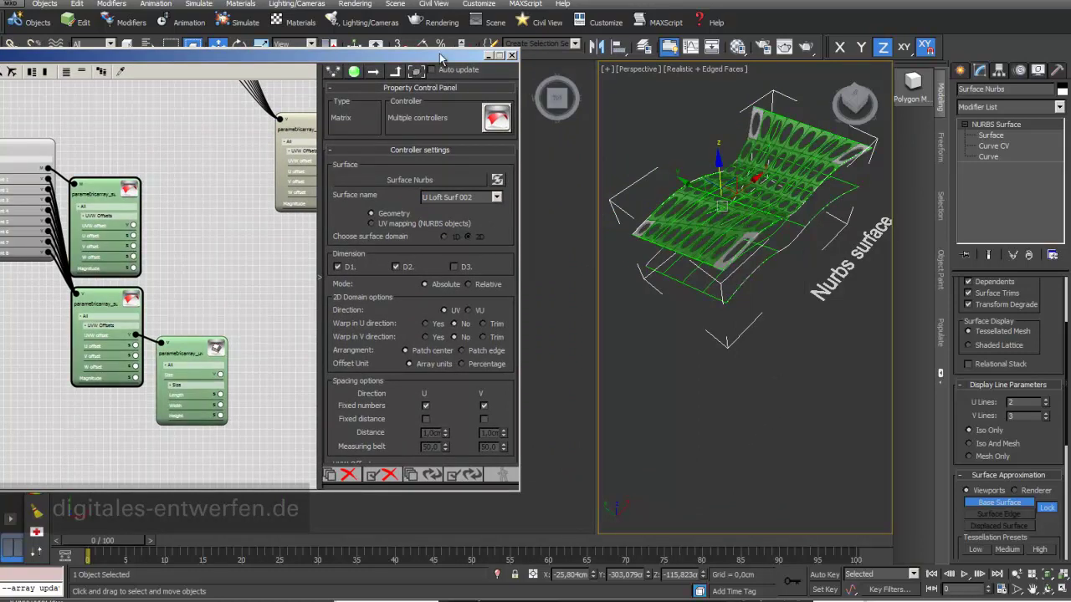
# Replace the target surface of both selected surface controllers with the Quad polygons plane, Plane007, and update them
pyautogui.moveTo(441, 58); pyautogui.dragTo(970, 138)
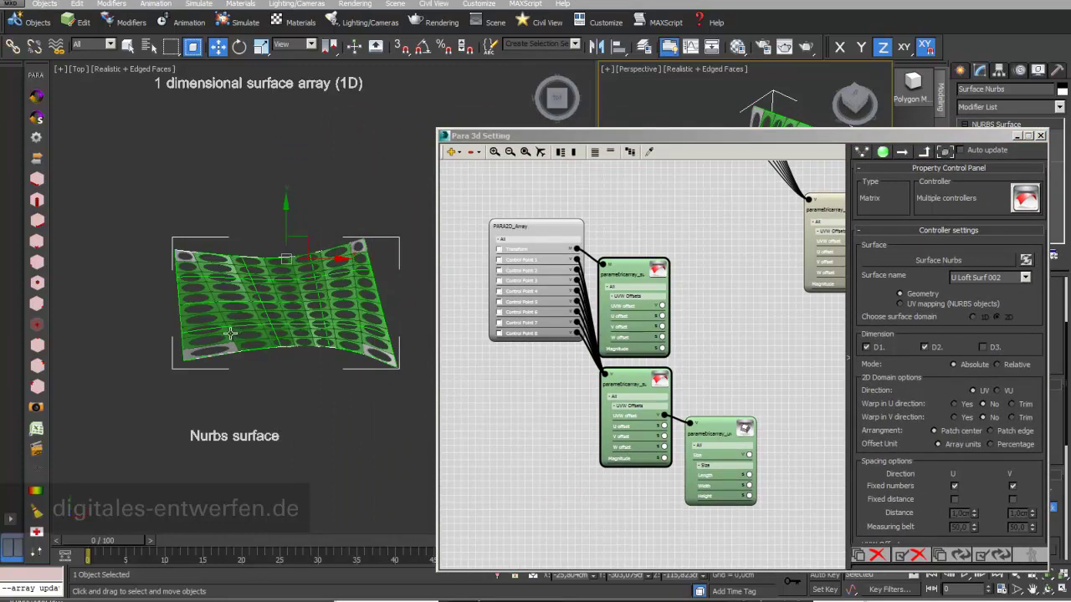
pyautogui.moveTo(156, 417); pyautogui.dragTo(345, 236, button='middle')
pyautogui.moveTo(599, 132); pyautogui.dragTo(649, 121)
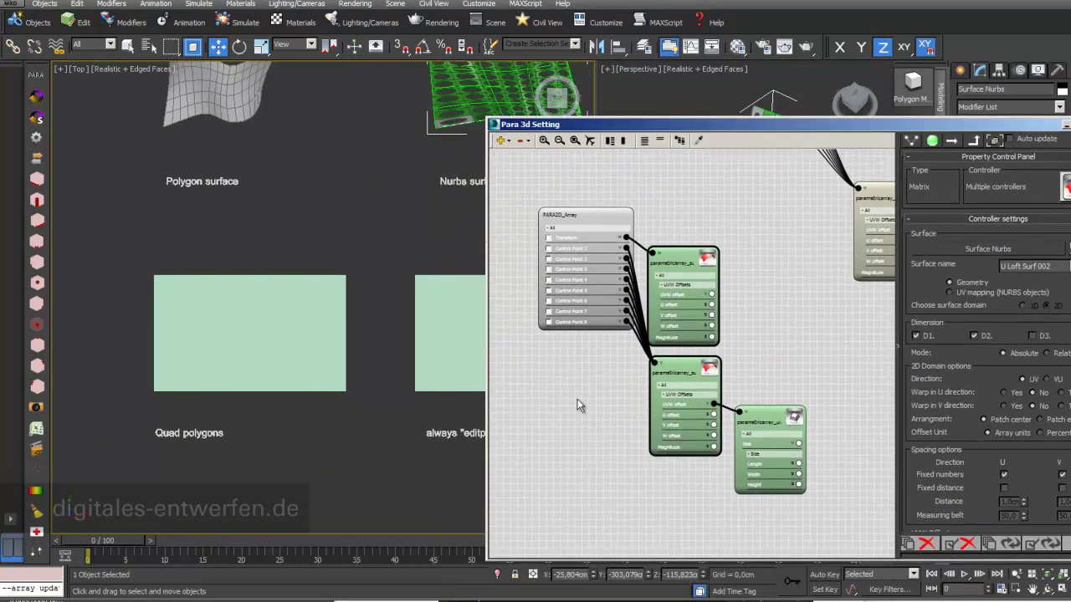
pyautogui.click(962, 249)
pyautogui.click(205, 353)
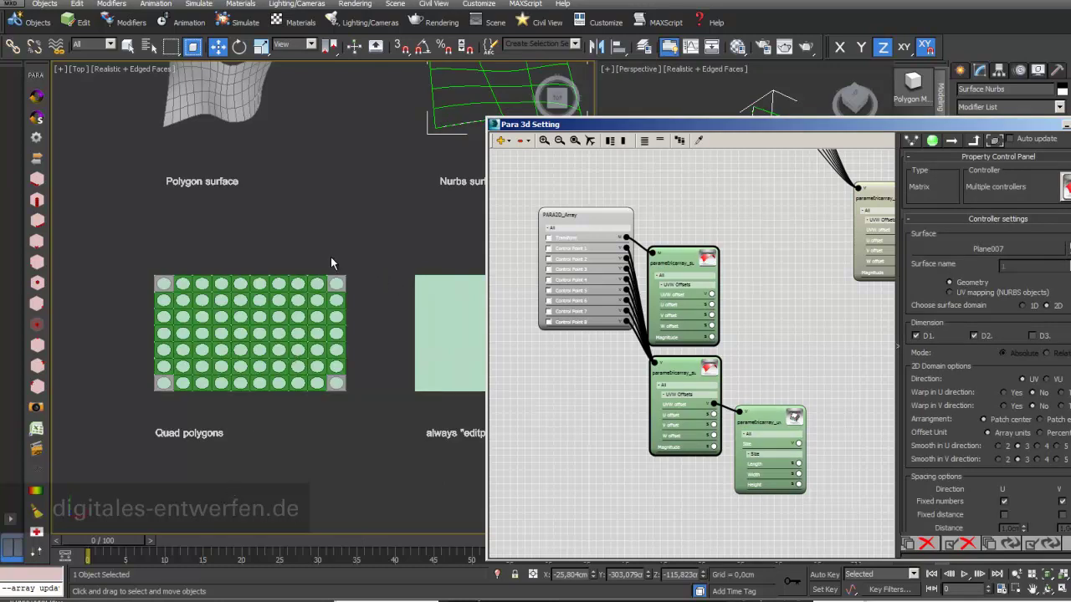
# Move the Quad polygons plane in the top view to about X -396.8 cm, Y -671.9 cm, exposing its segments beside the panels
pyautogui.click(318, 286)
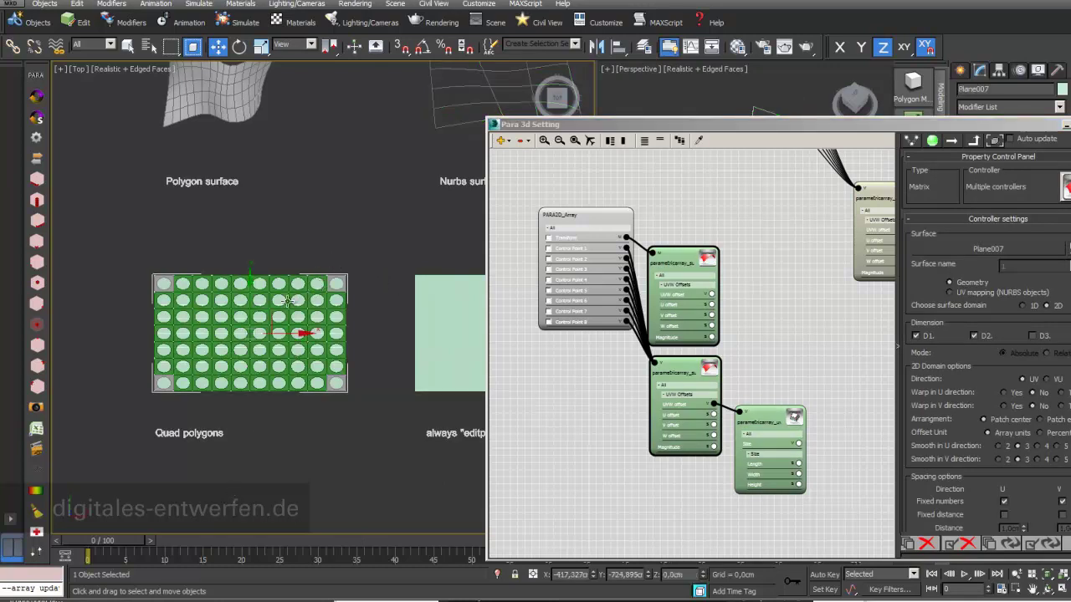
pyautogui.moveTo(269, 308); pyautogui.dragTo(282, 274)
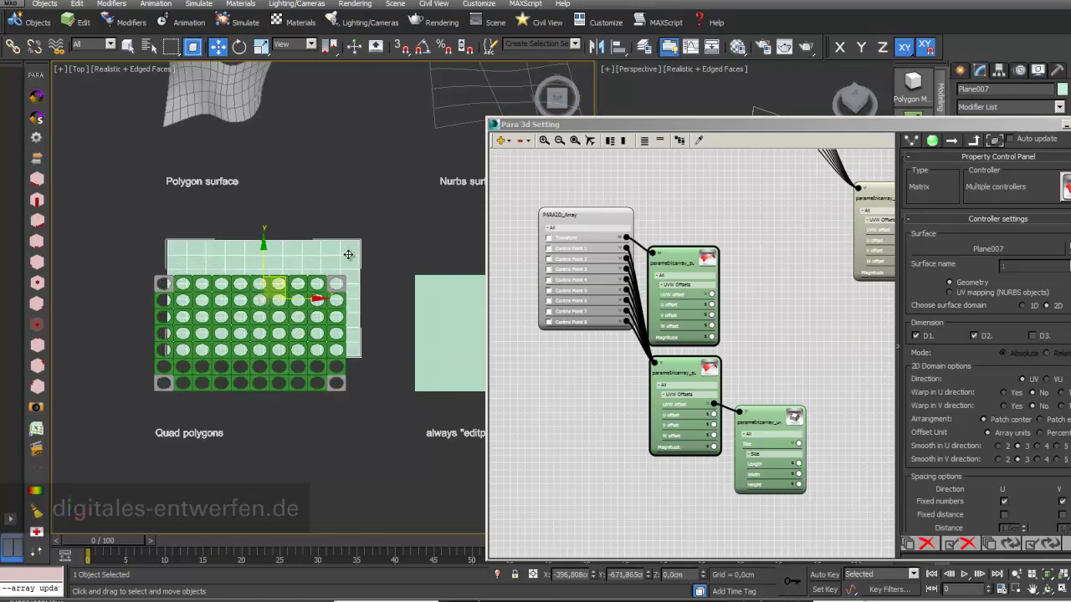
pyautogui.scroll(5, 373, 251)
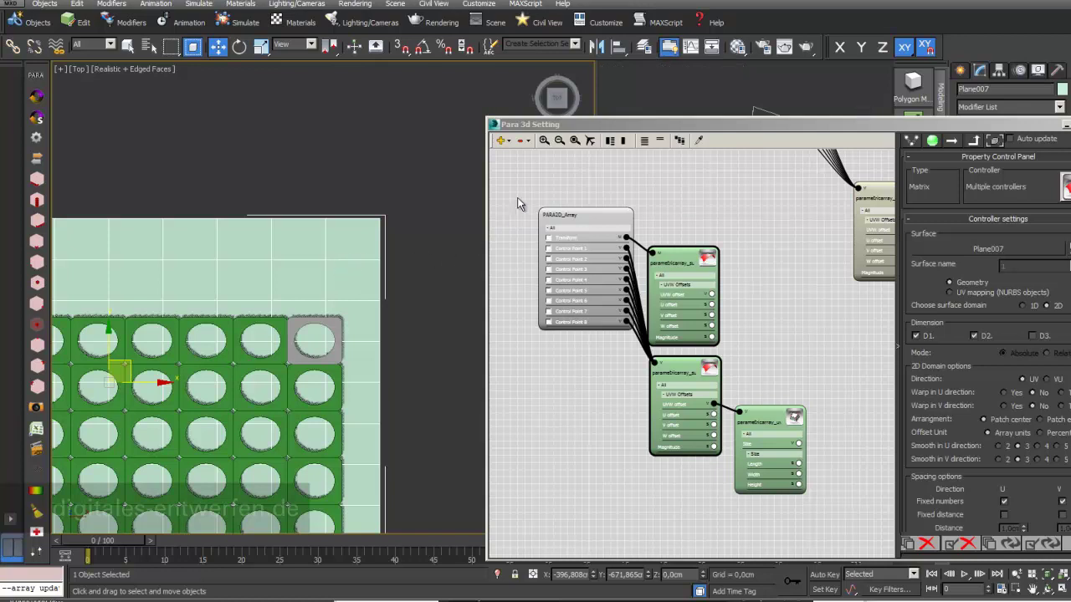
pyautogui.click(756, 143)
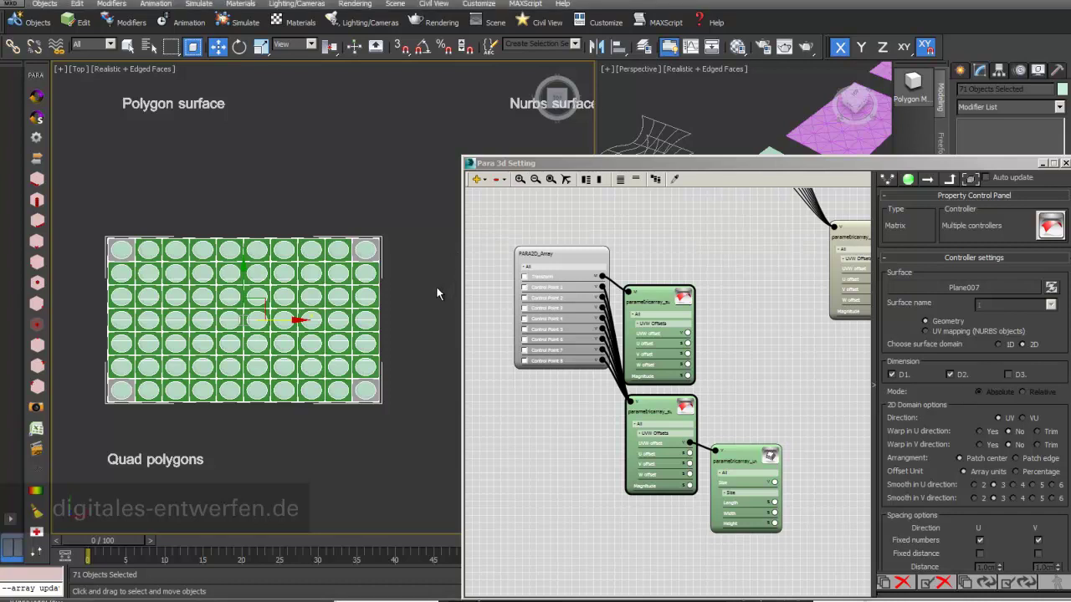
# Select Plane009, the plane above the always "editpoly-modifier" on top label, in the top view
pyautogui.moveTo(431, 293); pyautogui.dragTo(247, 281, button='middle')
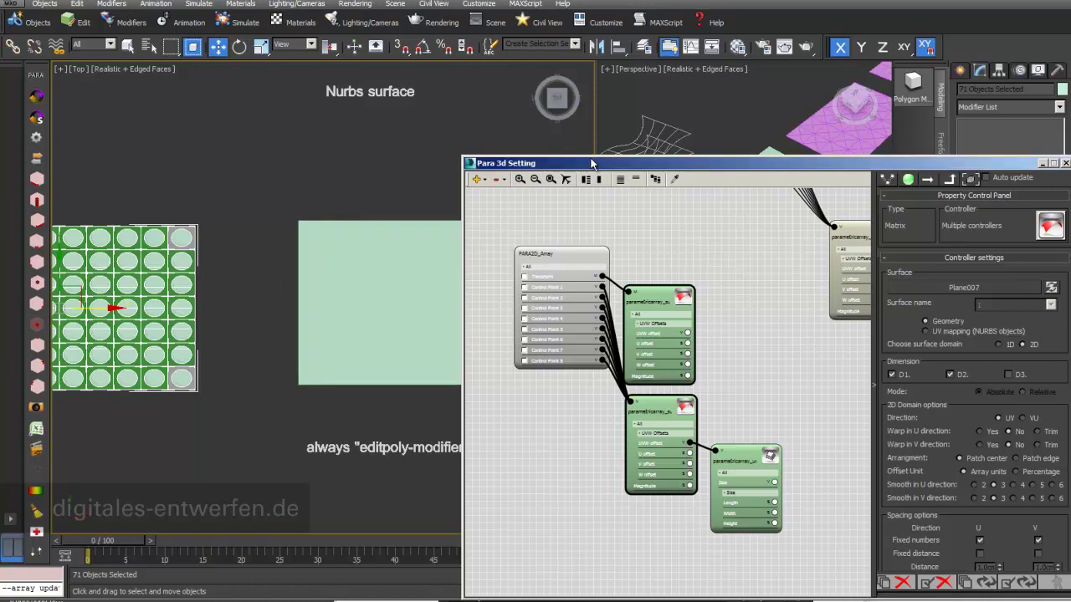
pyautogui.moveTo(591, 166); pyautogui.dragTo(634, 412)
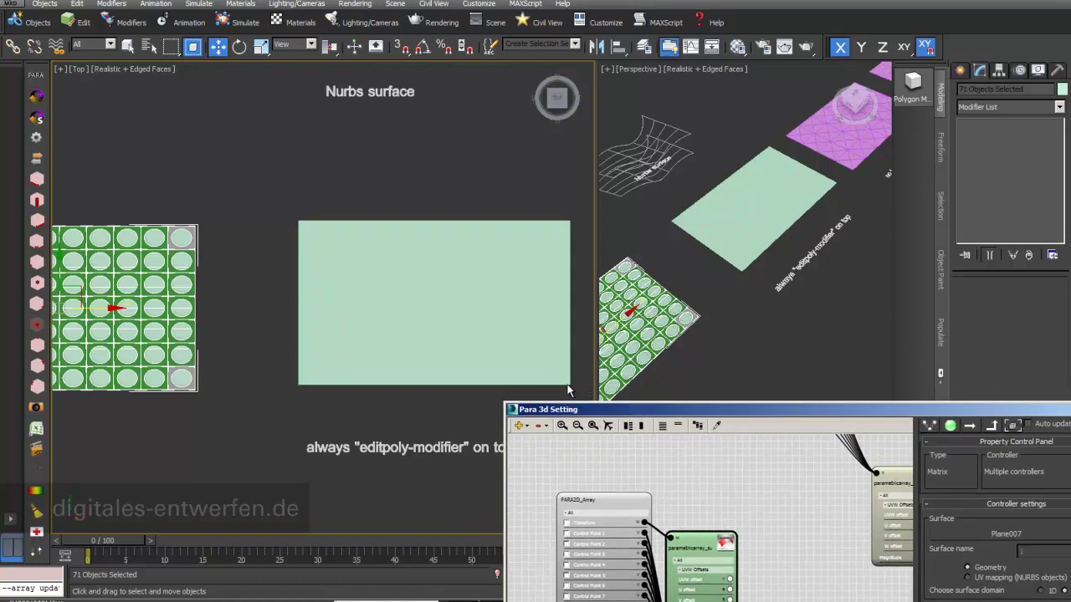
pyautogui.click(491, 356)
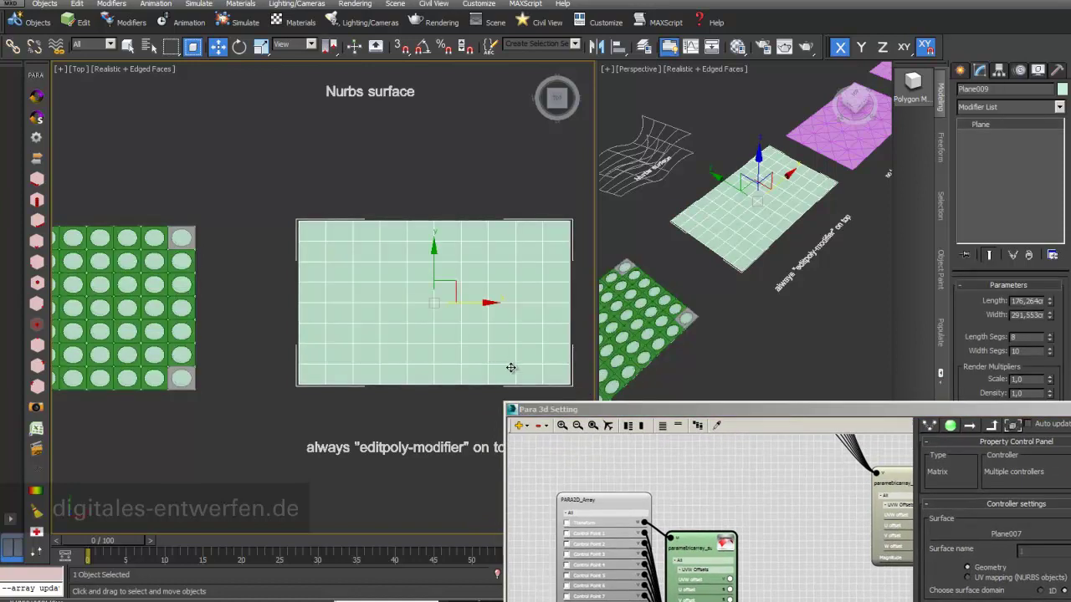
# Try to replace the target surface of both controllers with the unmodified Plane009 and update them
pyautogui.moveTo(621, 415); pyautogui.dragTo(597, 173)
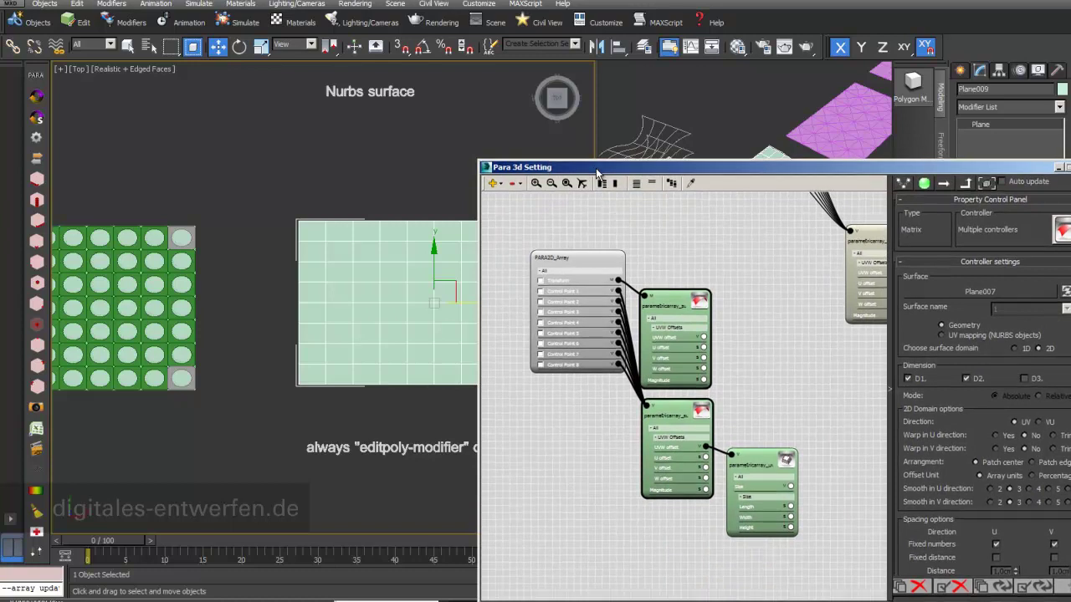
pyautogui.click(974, 291)
pyautogui.click(335, 349)
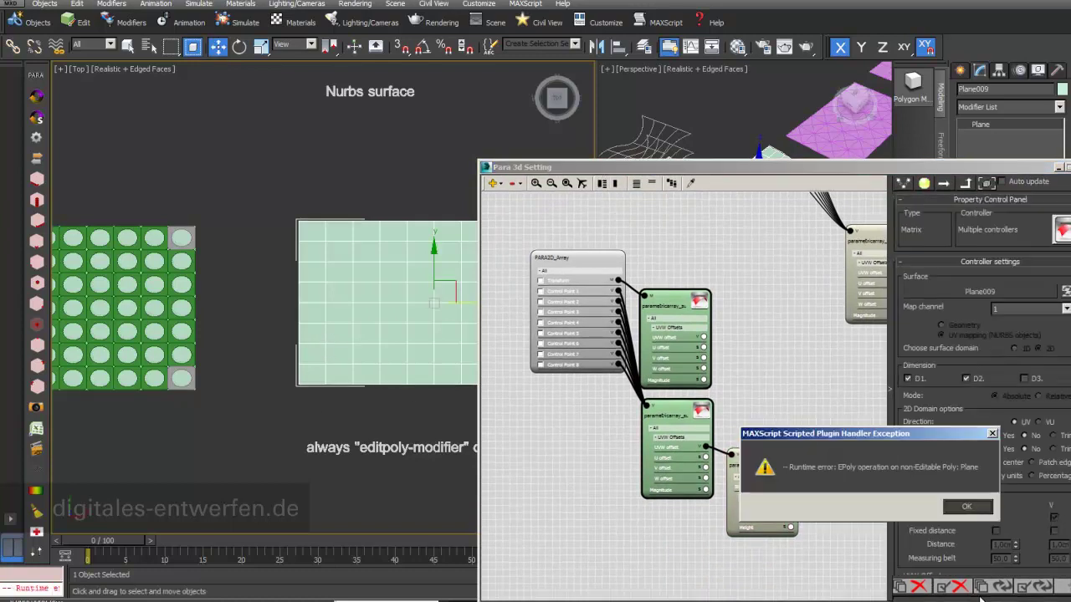
pyautogui.moveTo(891, 440); pyautogui.dragTo(797, 405)
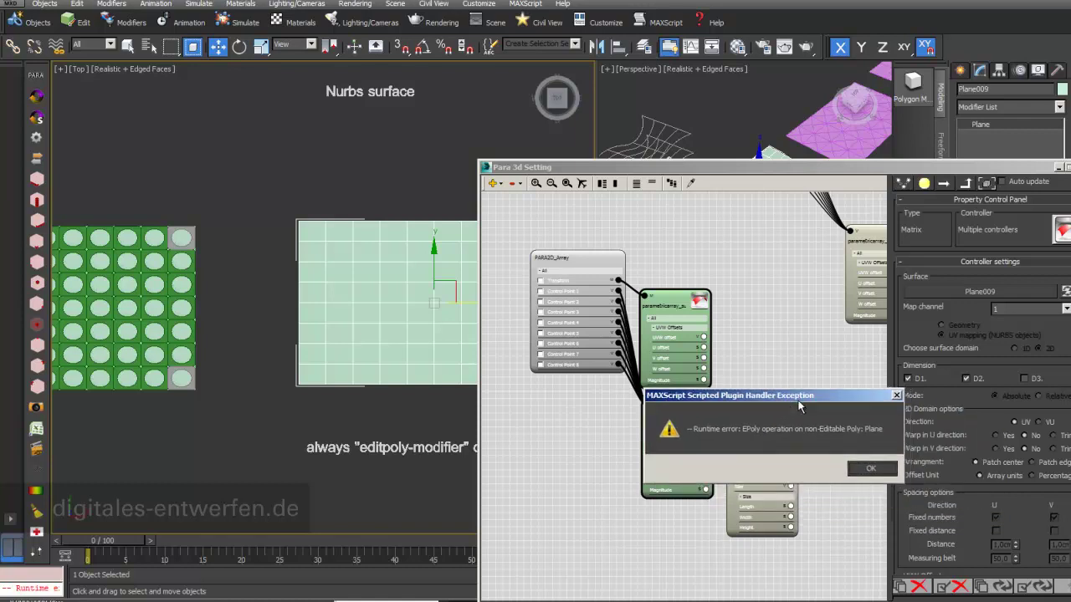
pyautogui.click(874, 468)
pyautogui.click(937, 495)
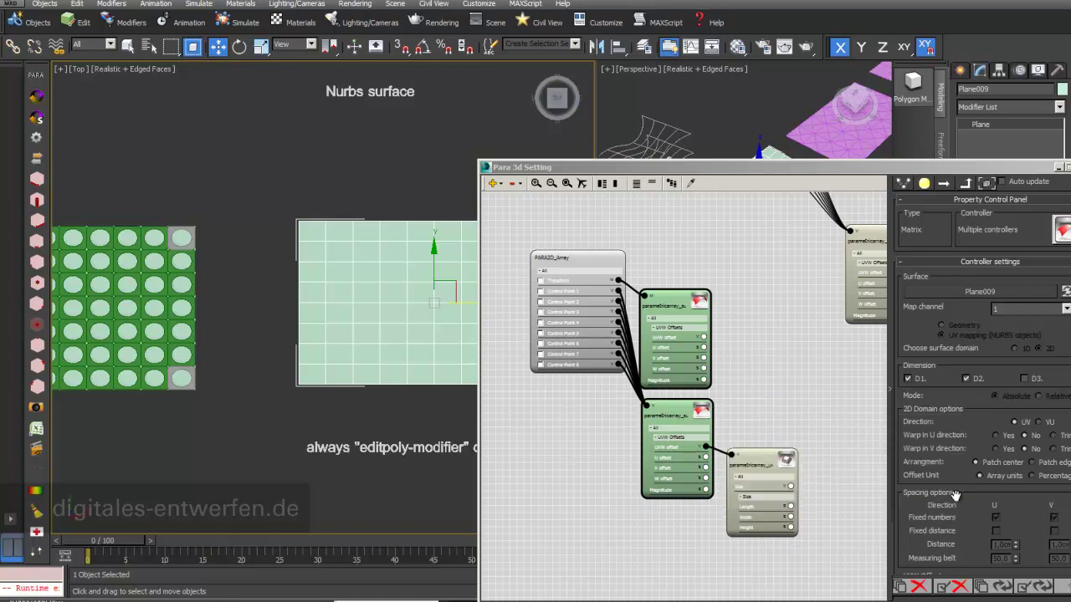
# Add an Edit Poly modifier on top of the selected Plane009
pyautogui.moveTo(867, 165); pyautogui.dragTo(800, 266)
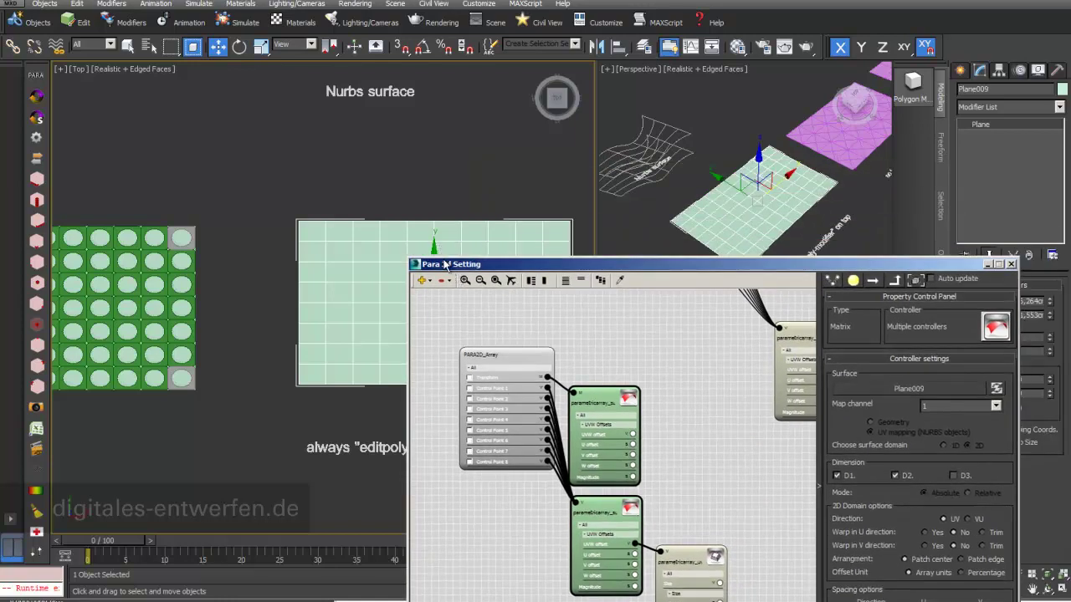
pyautogui.click(1058, 107)
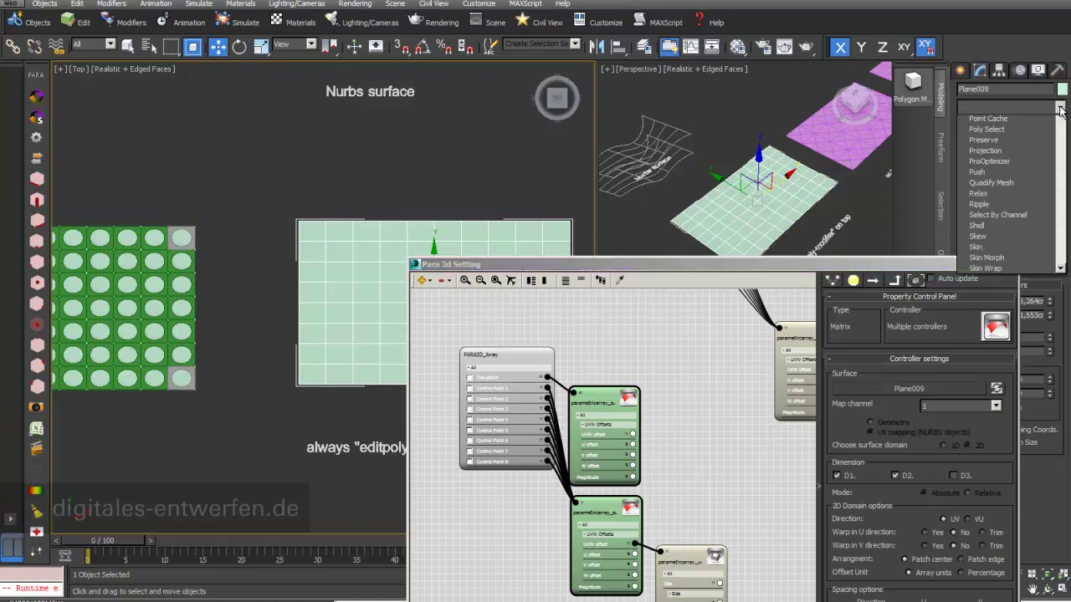
pyautogui.scroll(-5, 1058, 218)
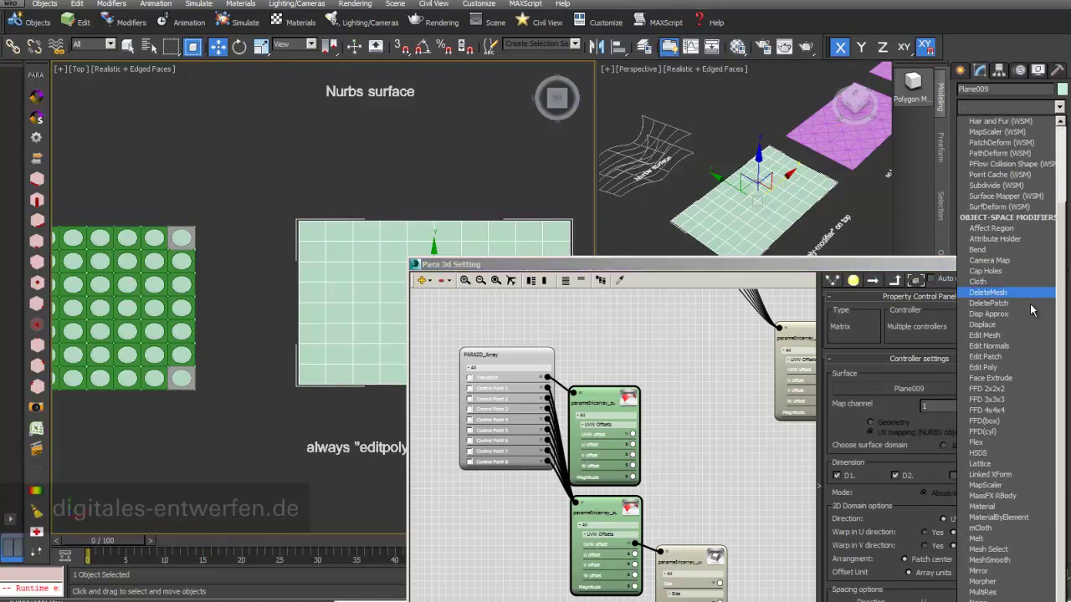
pyautogui.click(1010, 370)
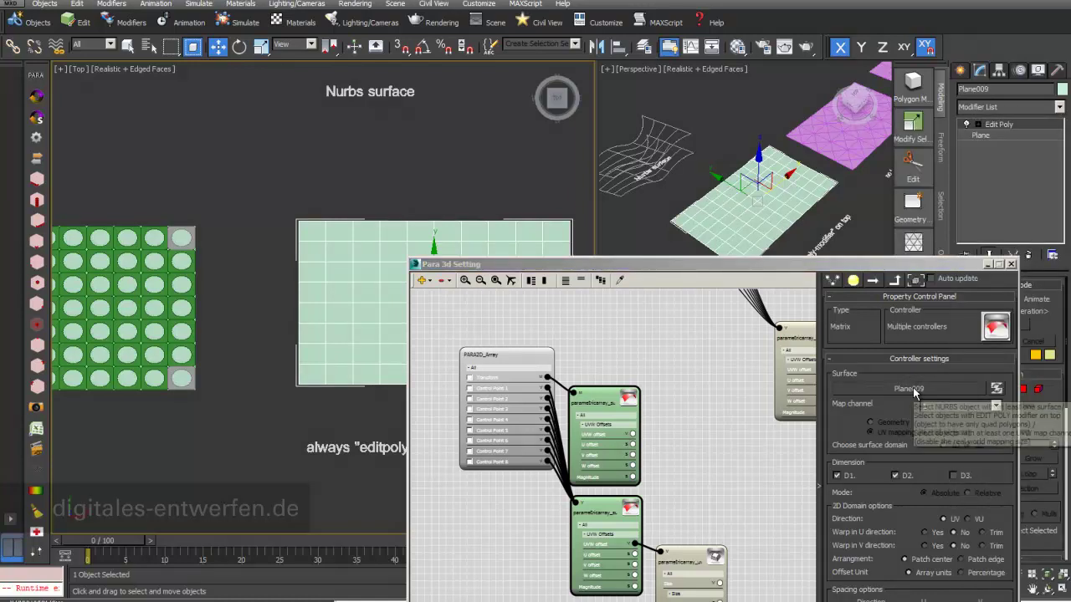
# Reassign Plane009 with its Edit Poly modifier as the target surface of both controllers and update the array
pyautogui.click(913, 391)
pyautogui.click(330, 275)
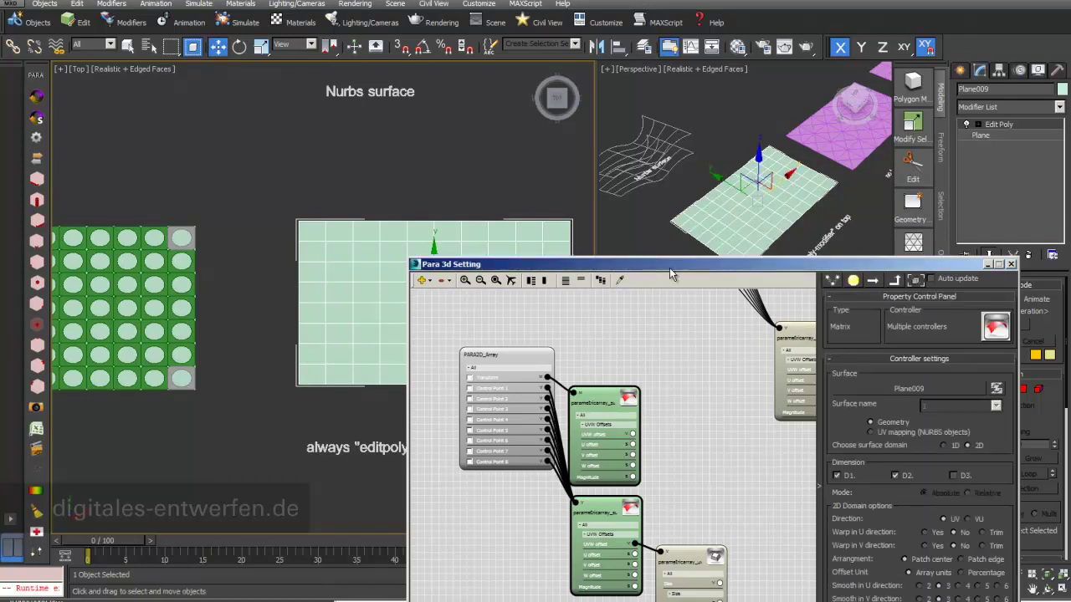
pyautogui.moveTo(685, 259); pyautogui.dragTo(638, 58)
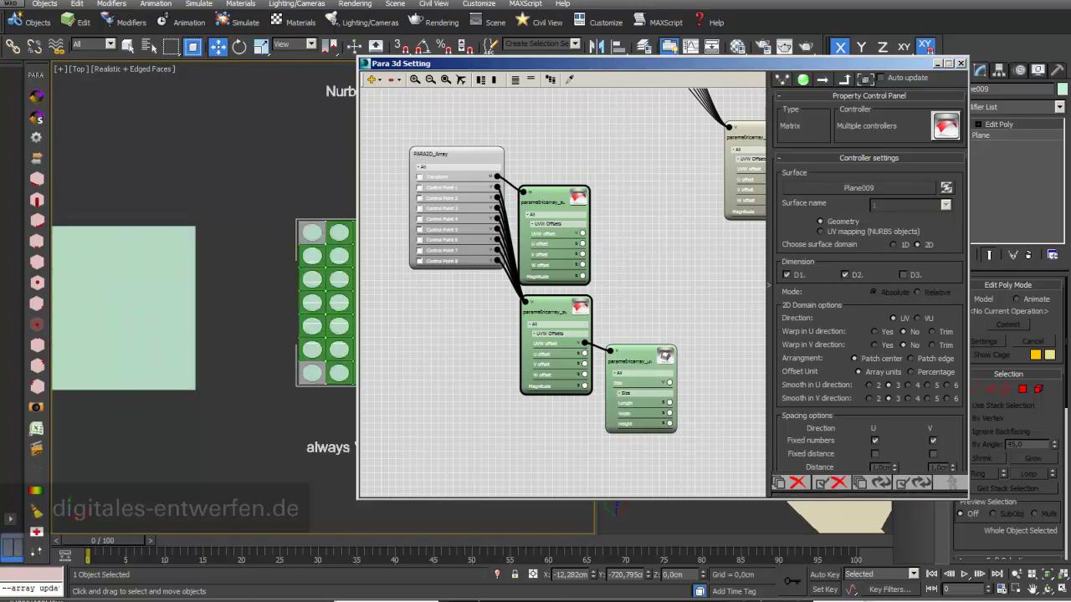
pyautogui.moveTo(907, 67); pyautogui.dragTo(892, 499)
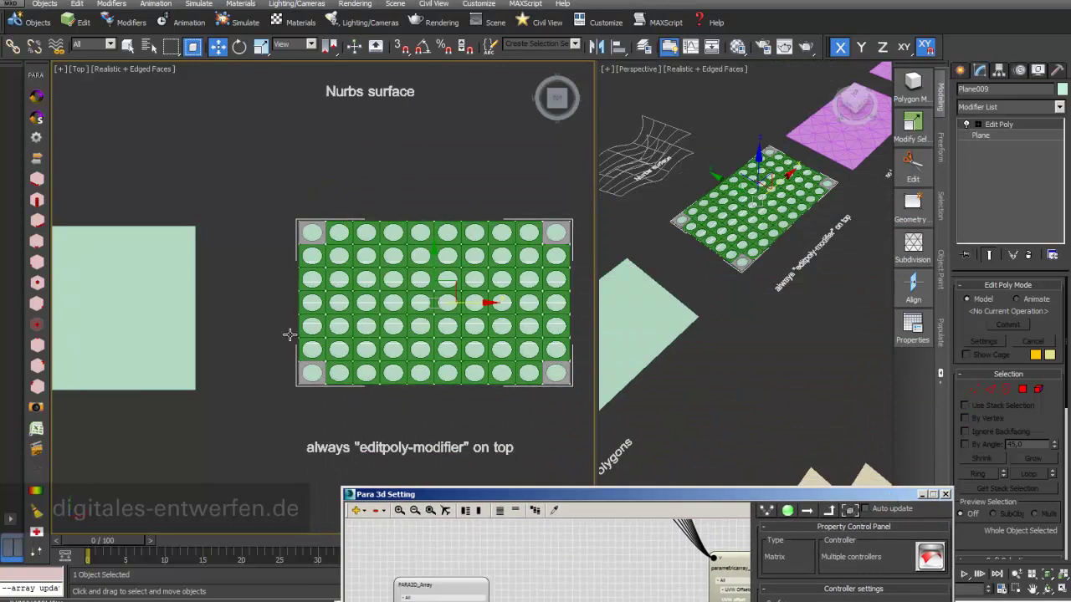
pyautogui.click(182, 363)
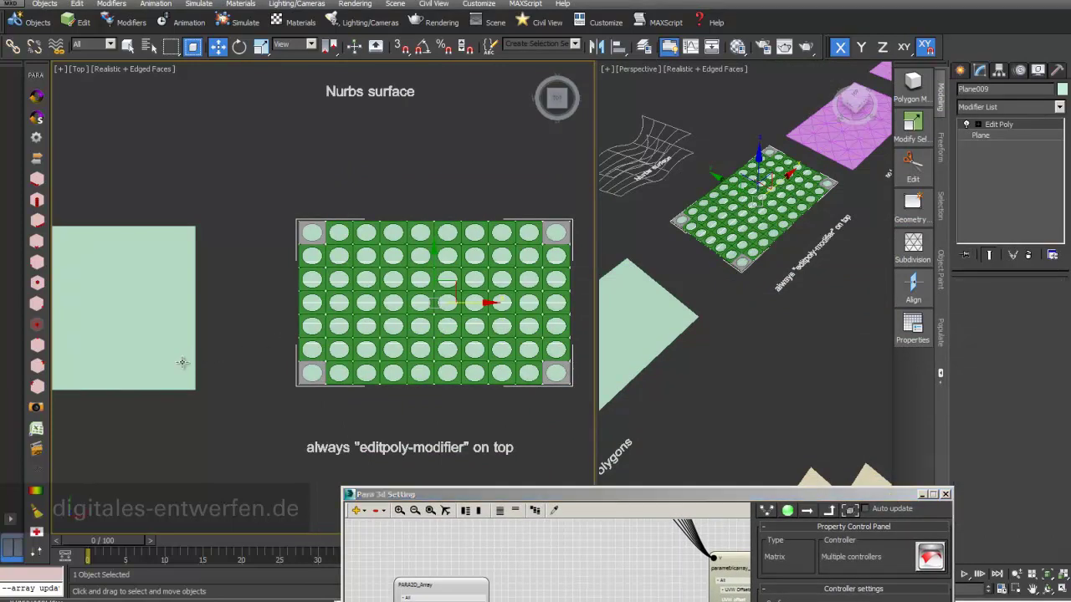
pyautogui.click(339, 303)
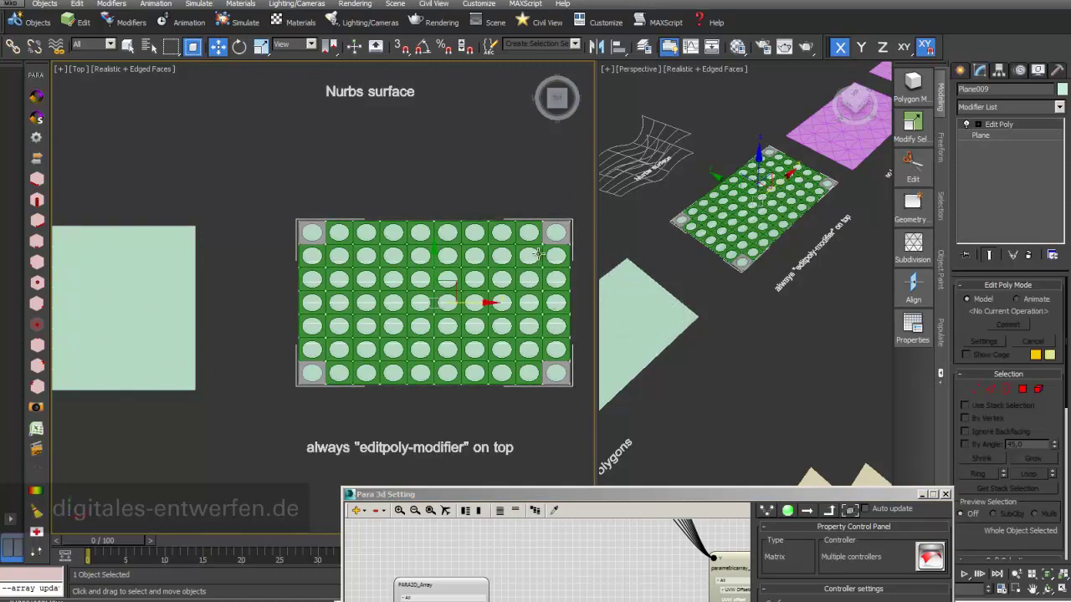
# Select the triangulated Plane008, try it as the target surface of both controllers and update them
pyautogui.moveTo(818, 493); pyautogui.dragTo(839, 164)
pyautogui.moveTo(658, 165); pyautogui.dragTo(512, 598)
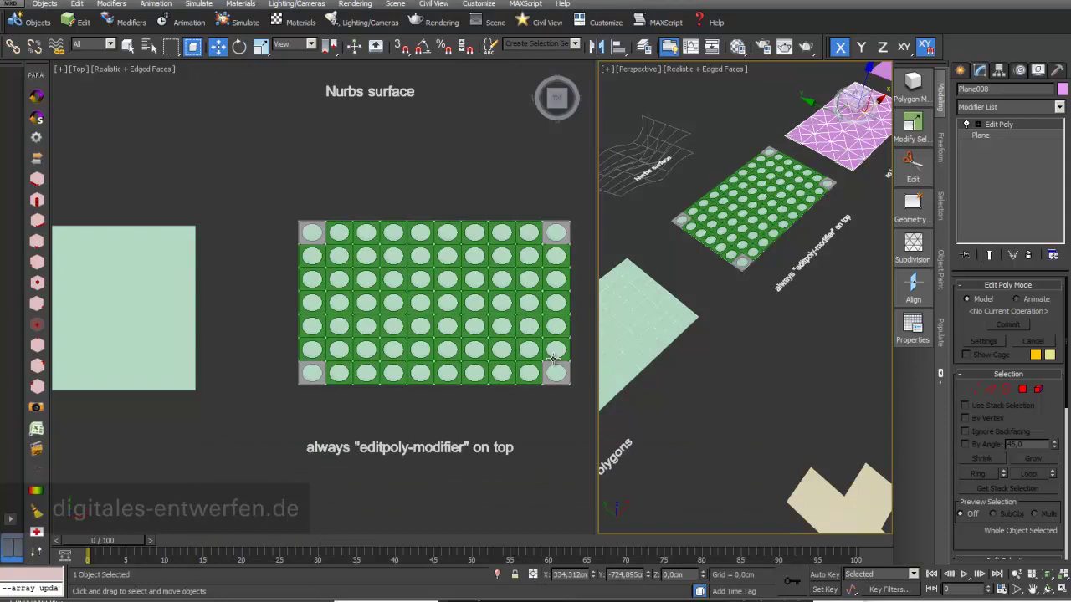
pyautogui.moveTo(581, 360); pyautogui.dragTo(218, 365, button='middle')
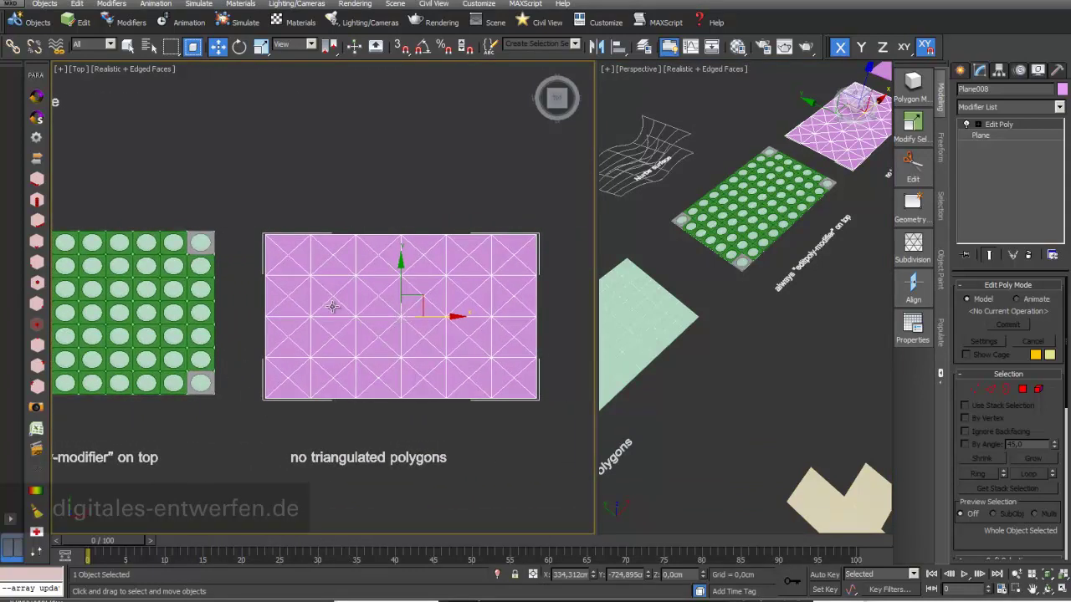
pyautogui.moveTo(518, 599); pyautogui.dragTo(678, 84)
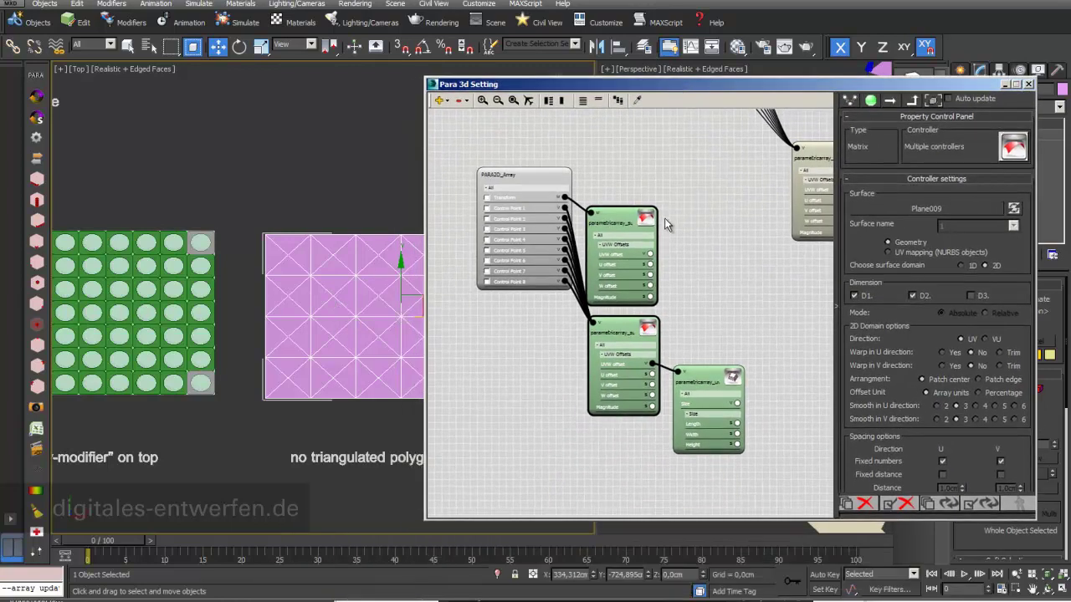
pyautogui.click(923, 208)
pyautogui.click(358, 343)
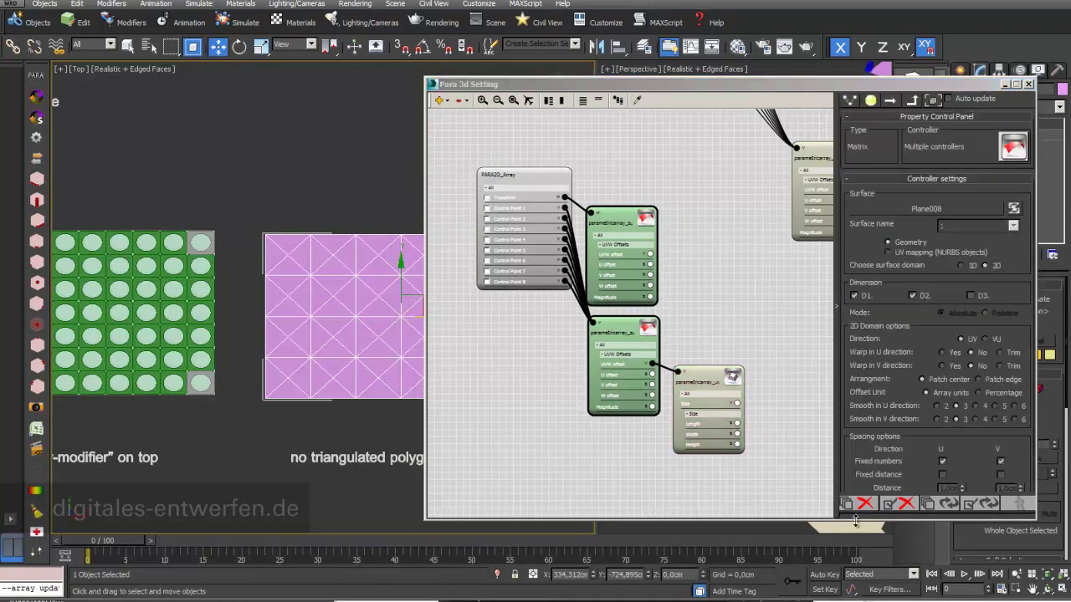
pyautogui.click(978, 504)
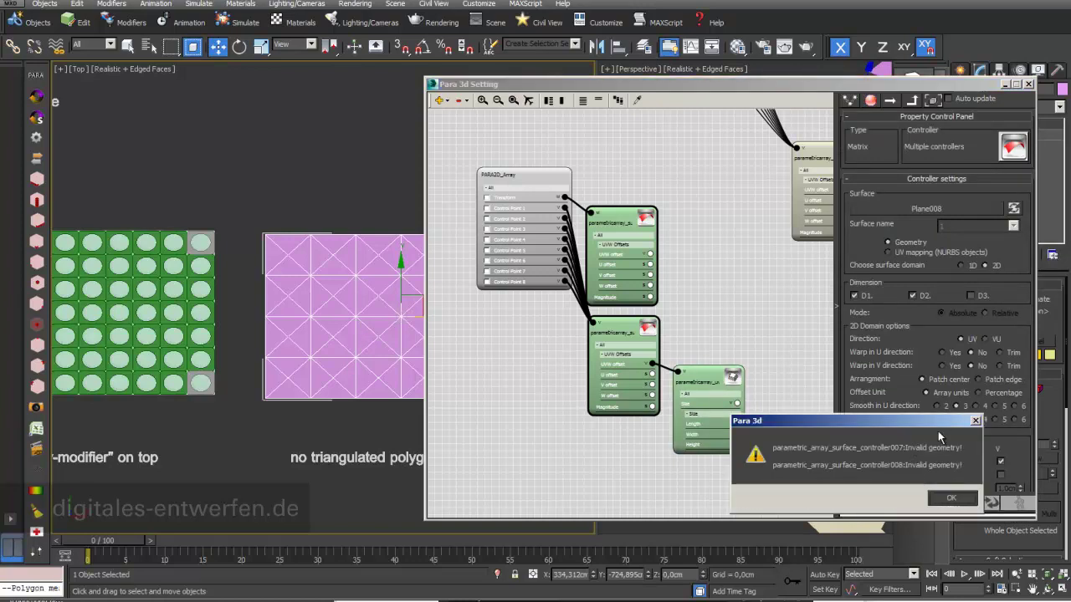
pyautogui.click(951, 497)
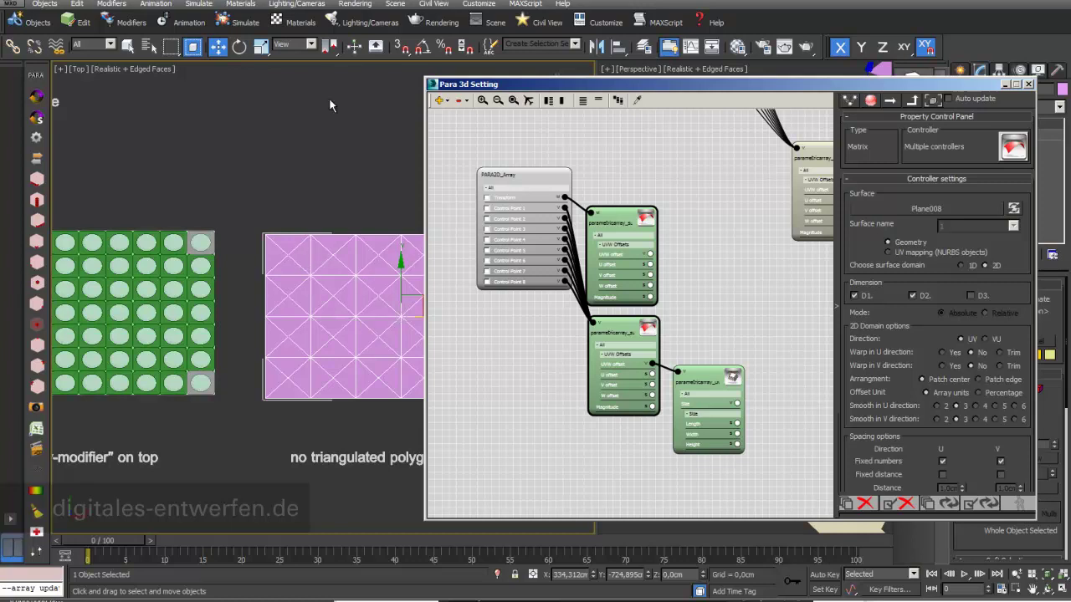
# Select Plane004, the irregularly tiled plane labelled "check topology"
pyautogui.moveTo(652, 90); pyautogui.dragTo(730, 358)
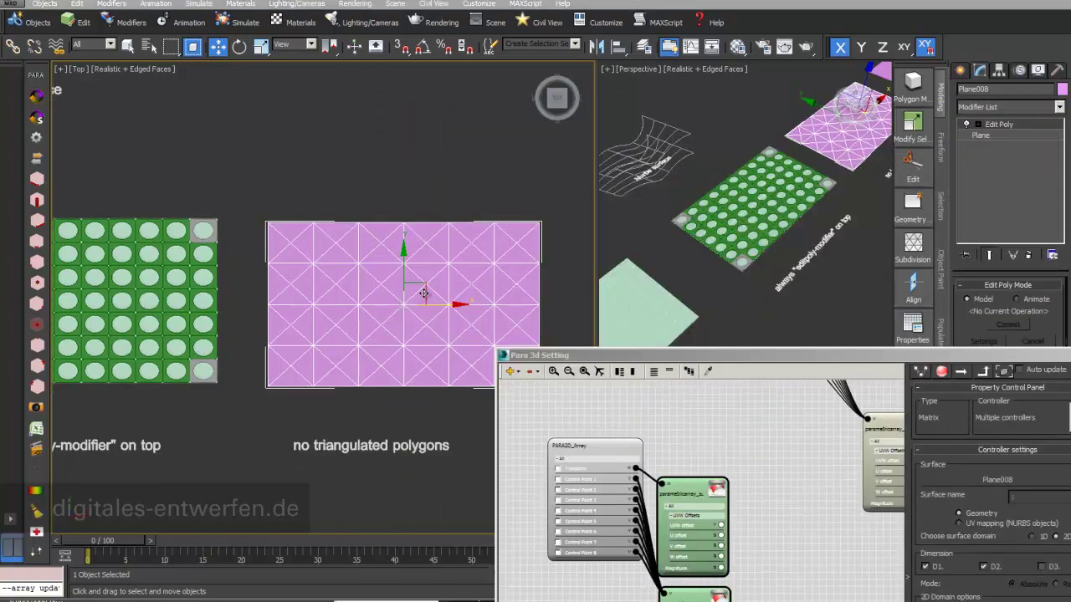
pyautogui.moveTo(552, 316); pyautogui.dragTo(141, 285, button='middle')
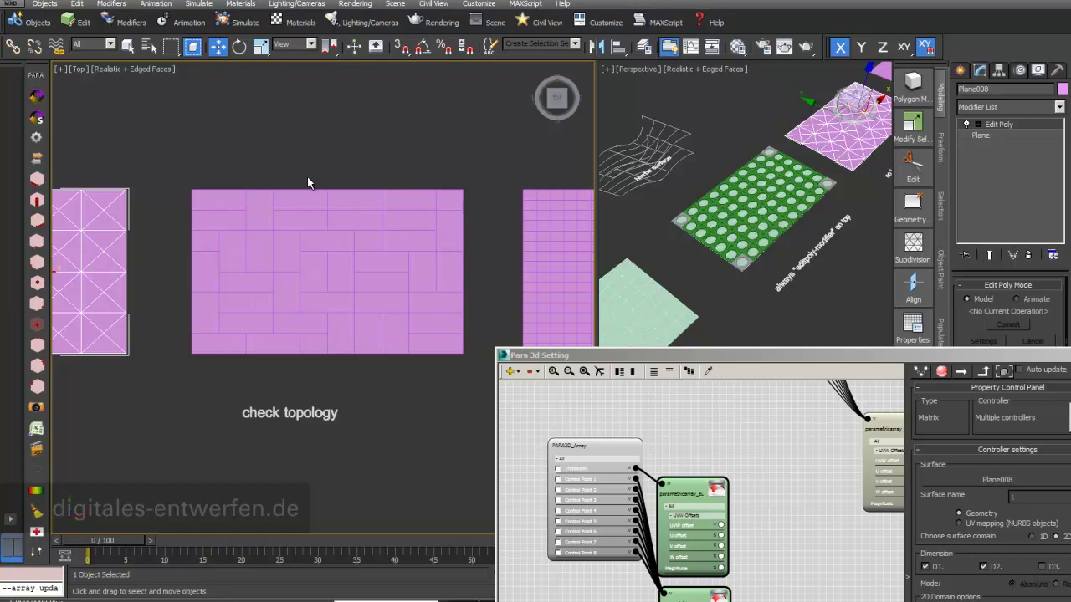
pyautogui.click(707, 375)
pyautogui.moveTo(709, 358); pyautogui.dragTo(654, 596)
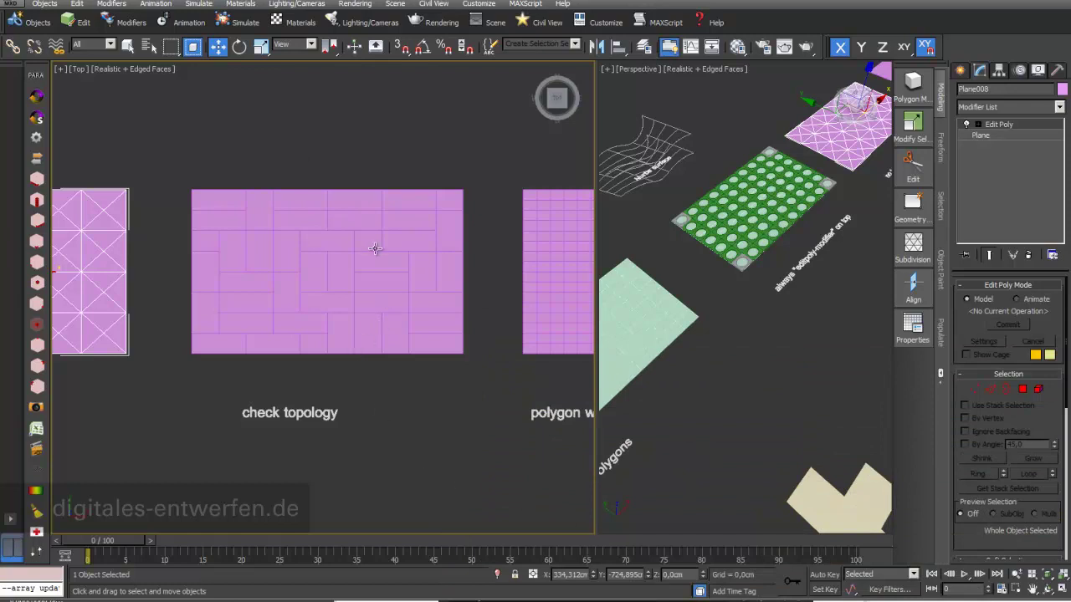
pyautogui.click(353, 271)
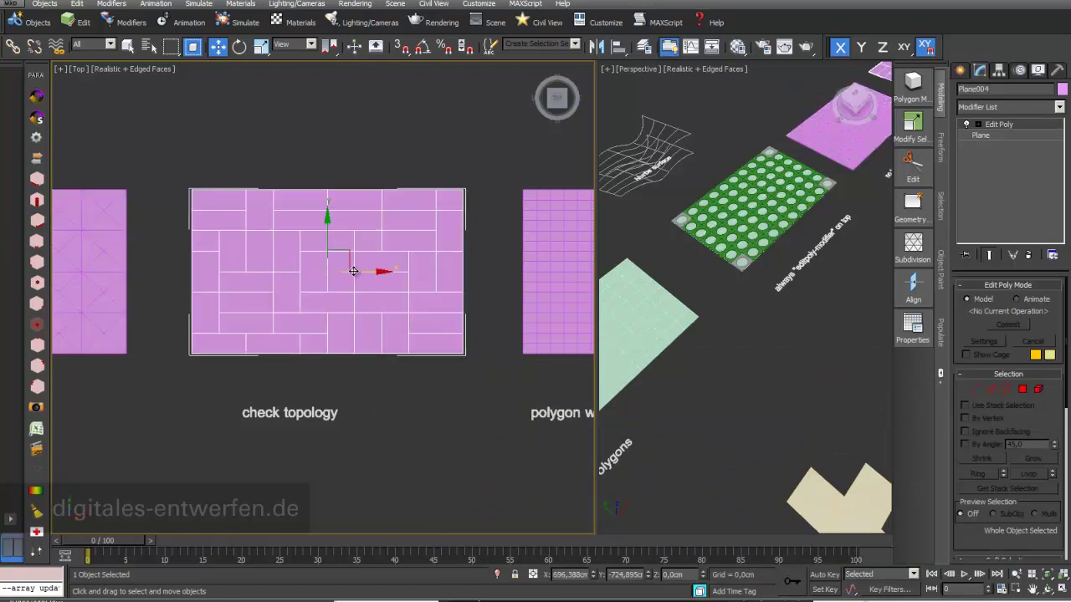
# Try to assign Plane004 as the target surface of both surface controllers and update them
pyautogui.moveTo(654, 596); pyautogui.dragTo(726, 138)
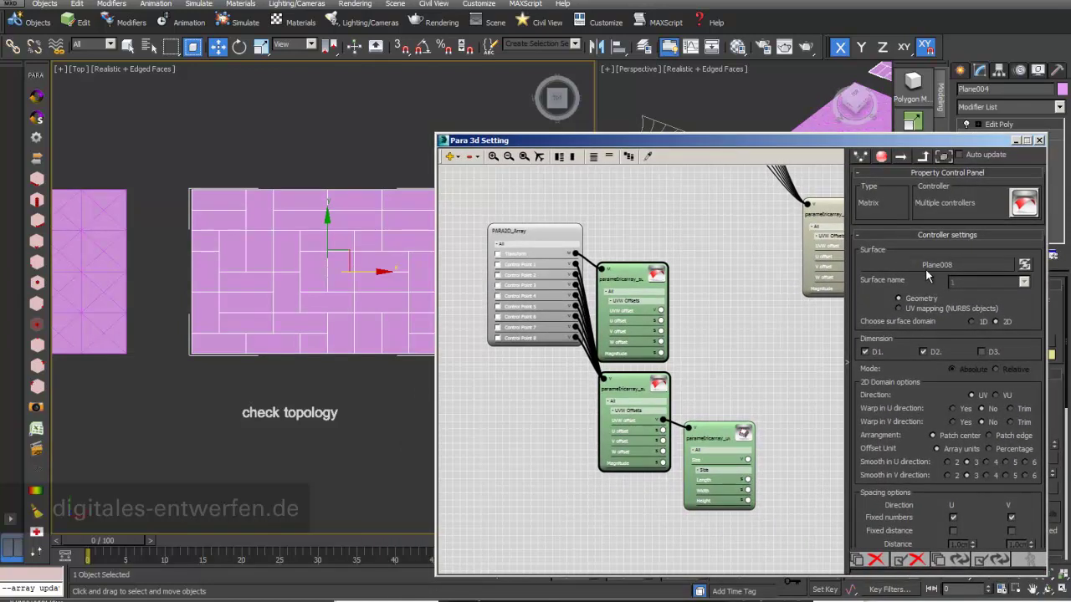
pyautogui.moveTo(999, 141); pyautogui.dragTo(970, 97)
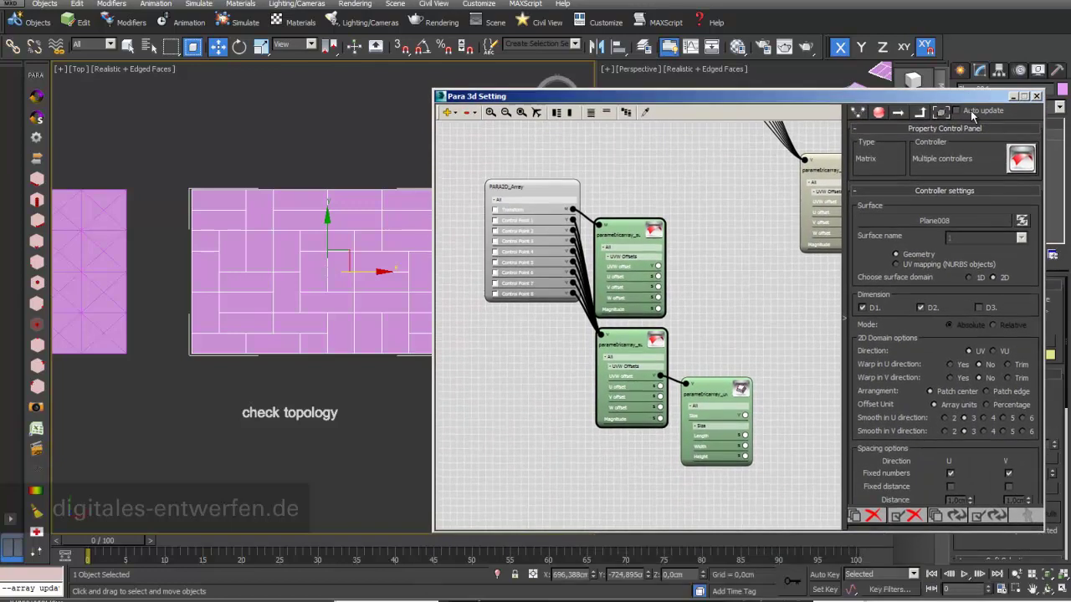
pyautogui.click(972, 222)
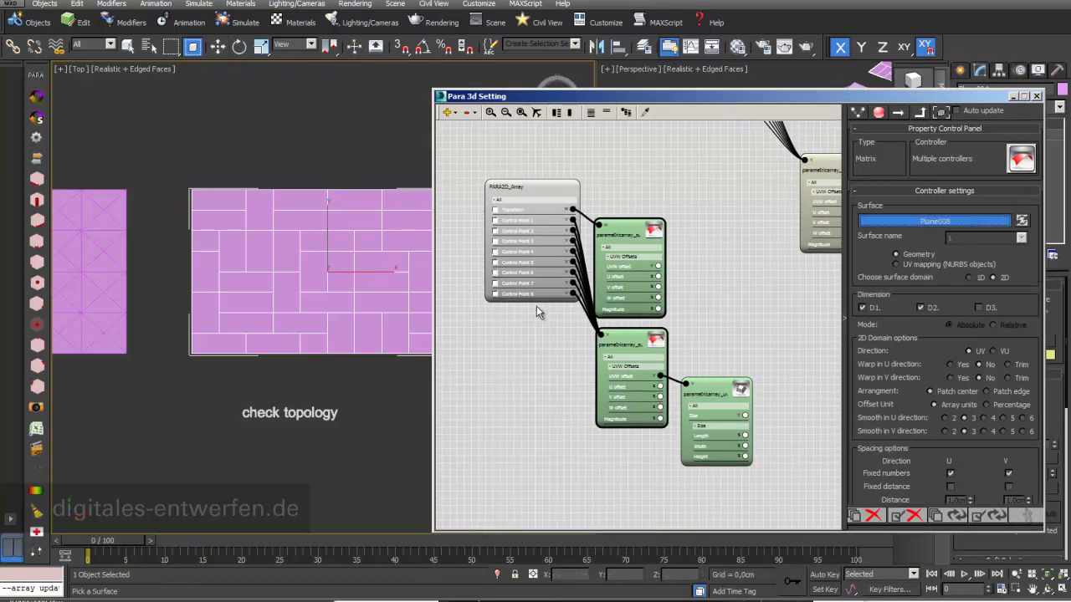
pyautogui.click(358, 279)
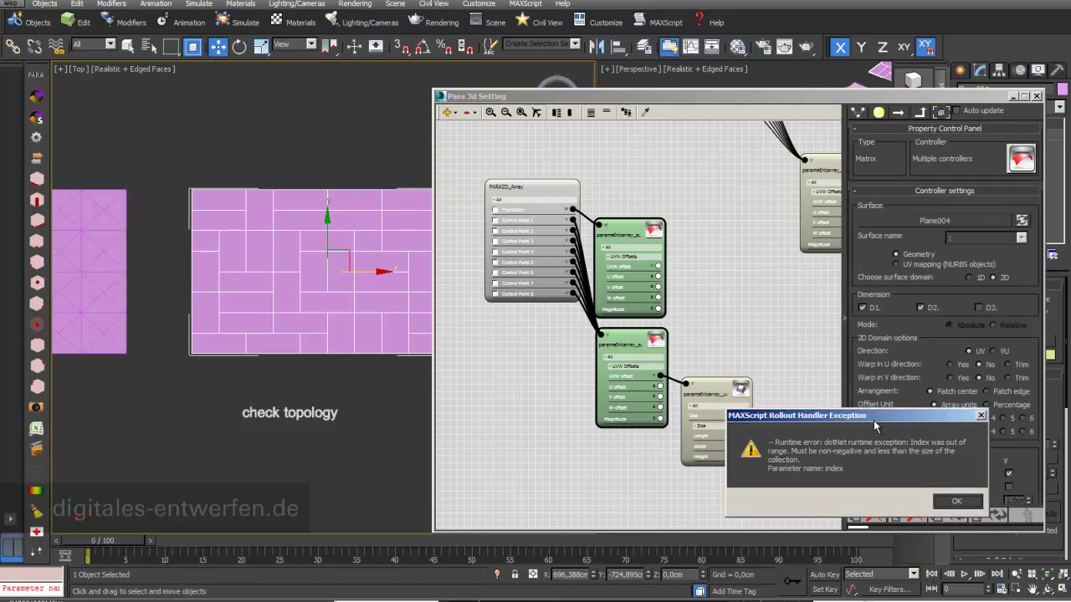
pyautogui.moveTo(873, 416); pyautogui.dragTo(731, 327)
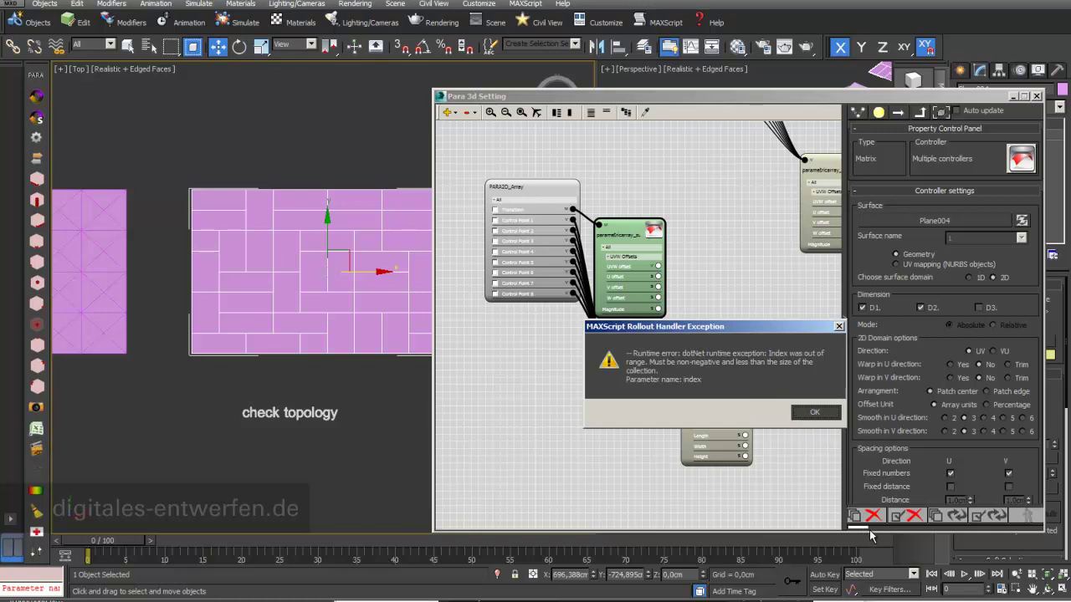
pyautogui.click(816, 412)
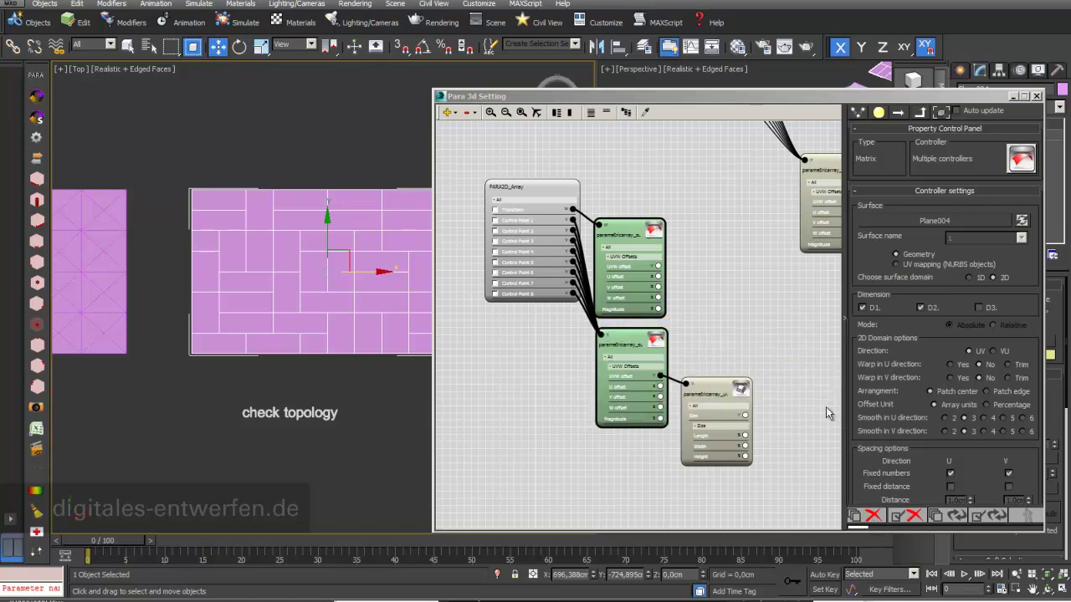
# Close the Para 3d settings, select a circle panel of the green array and reopen the settings for it
pyautogui.click(1038, 98)
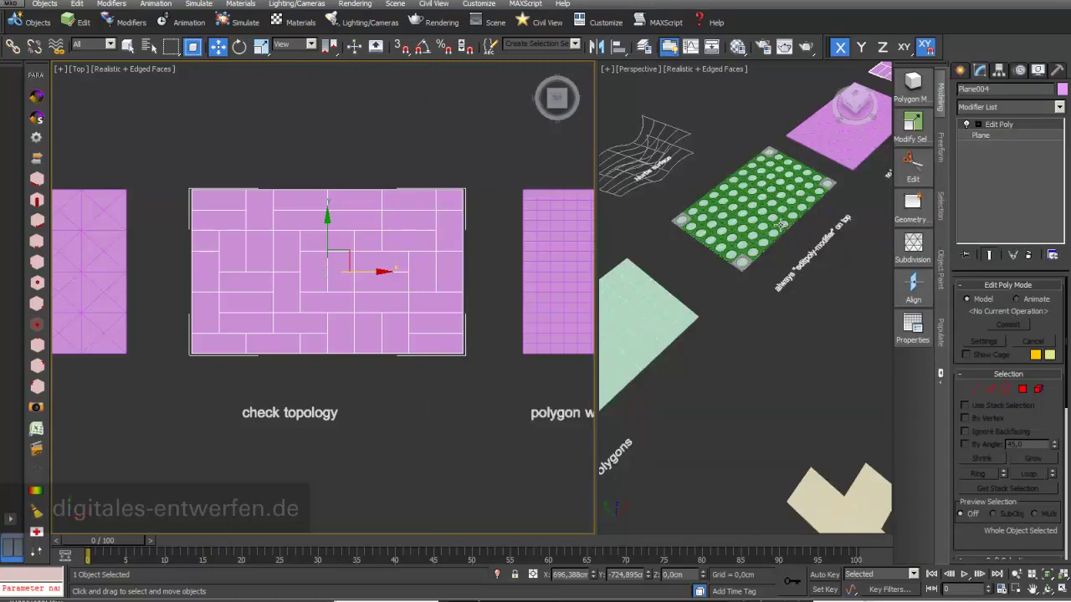
pyautogui.click(781, 224)
pyautogui.click(780, 225)
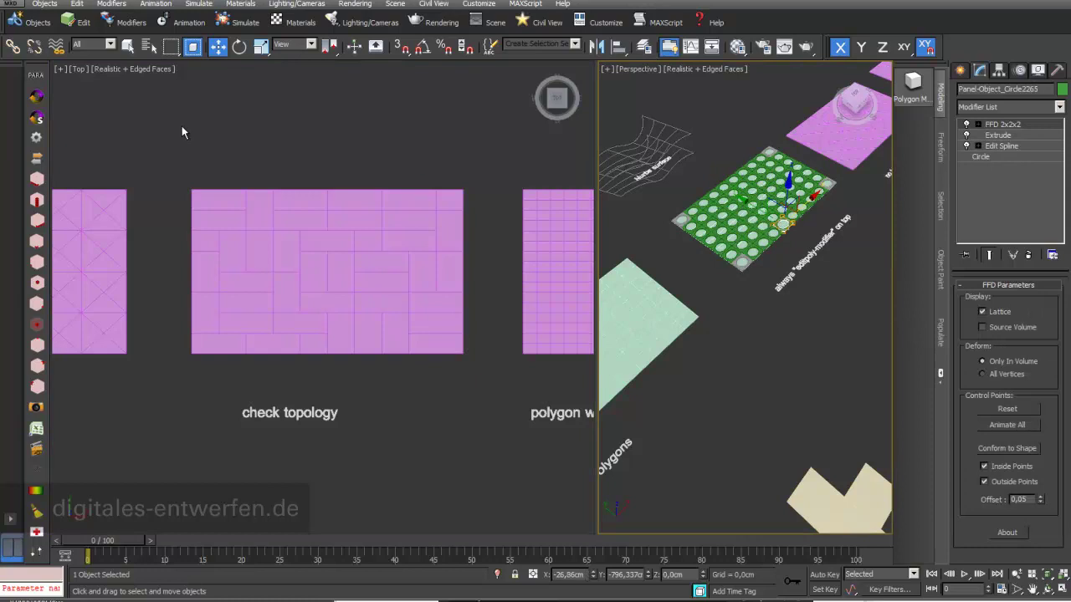
pyautogui.click(37, 138)
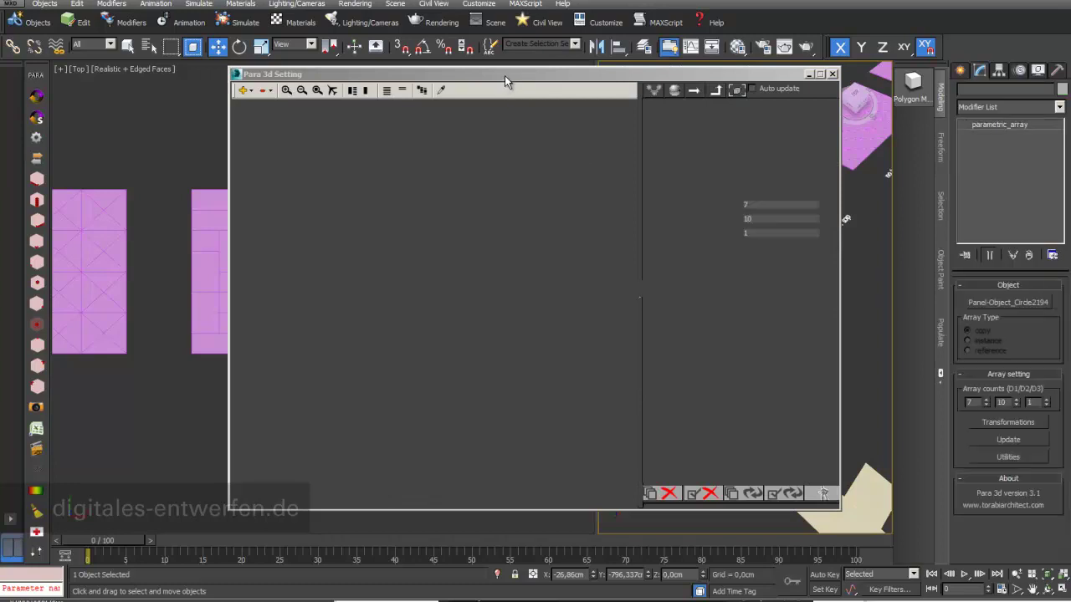
pyautogui.moveTo(505, 75); pyautogui.dragTo(633, 508)
# Select Plane004 and examine its vertices at the Edit Poly Vertex level
pyautogui.click(399, 328)
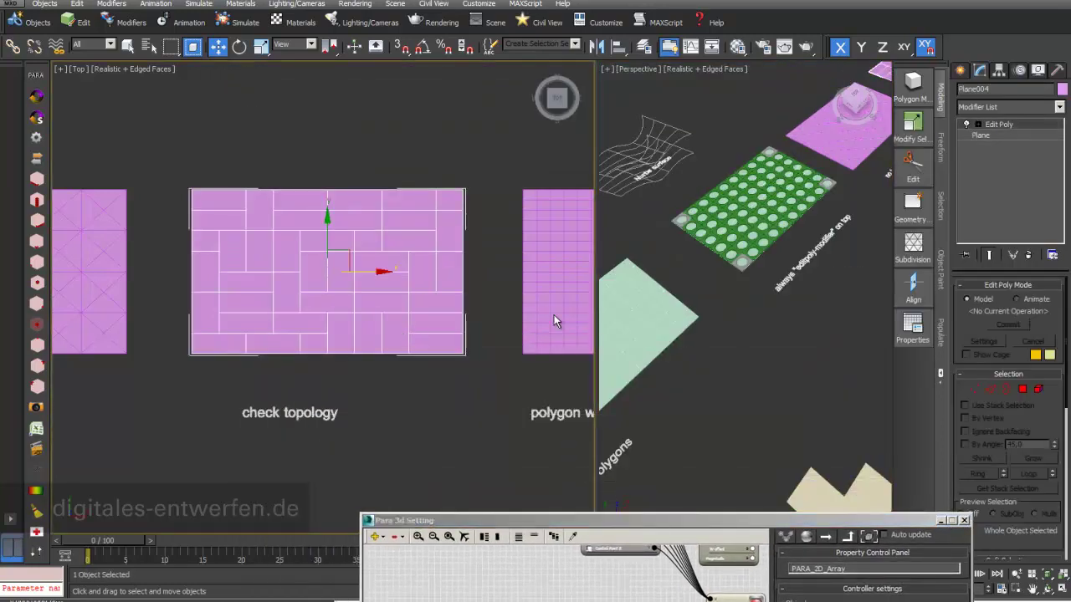
pyautogui.click(977, 124)
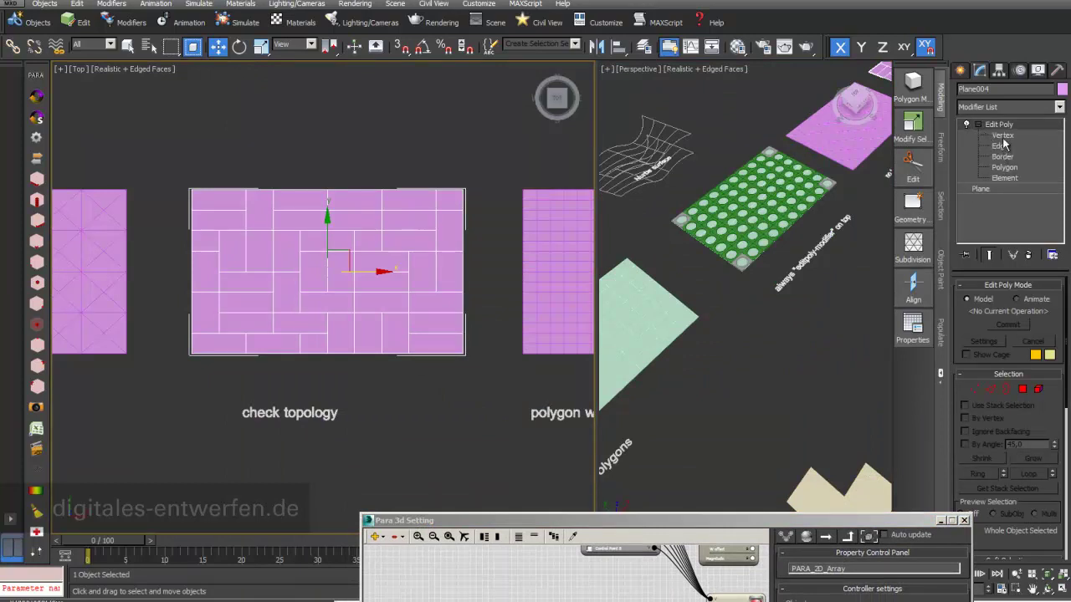
pyautogui.click(1002, 135)
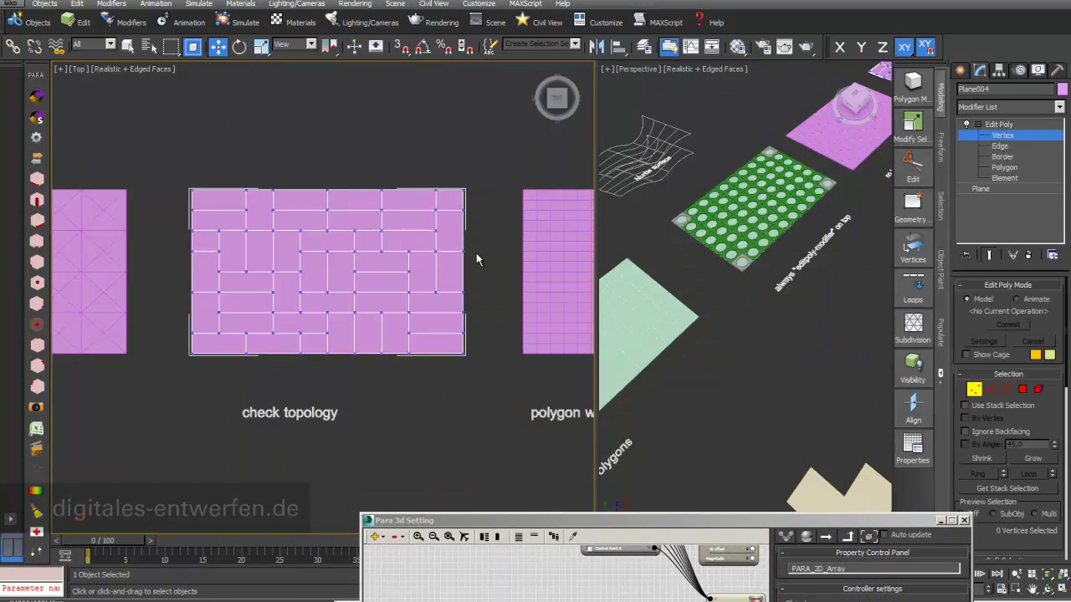
pyautogui.scroll(2, 462, 264)
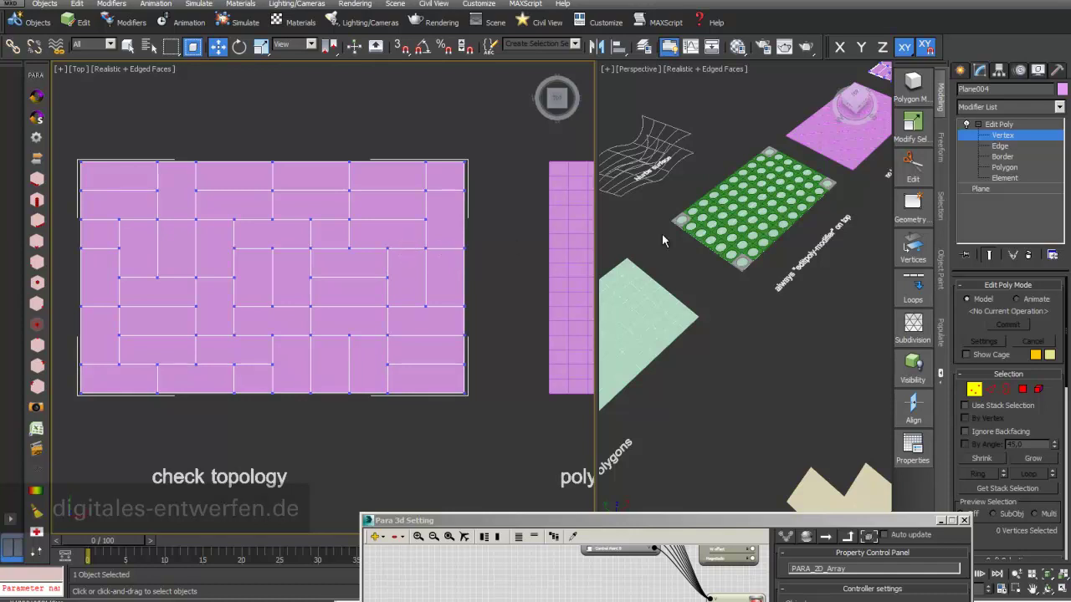
# Switch Plane004 to the Edge level and examine the edges enclosing the upright tile near its right side
pyautogui.click(1001, 146)
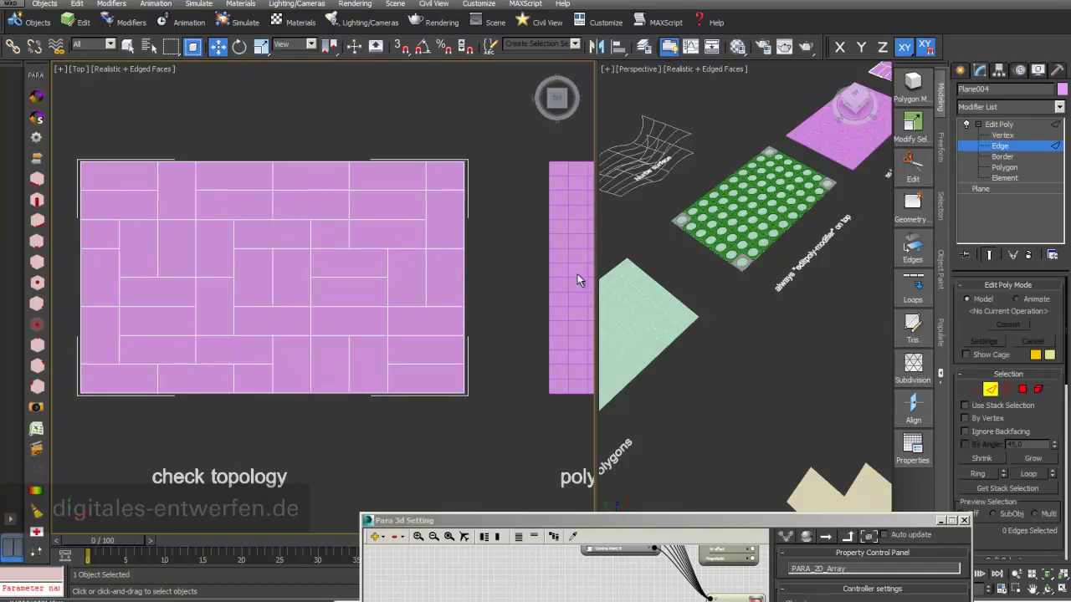
pyautogui.click(410, 249)
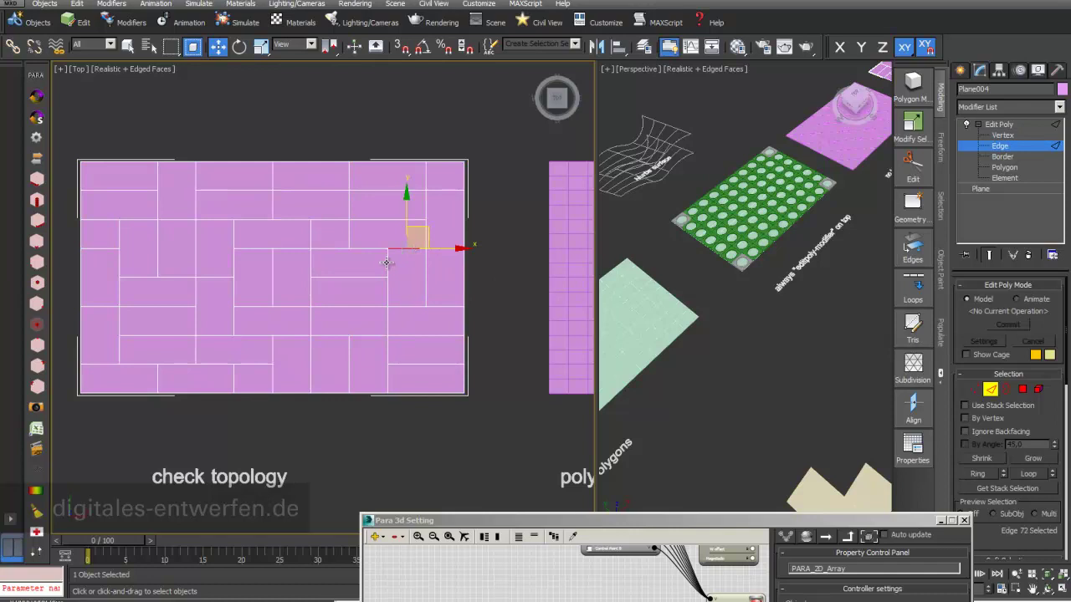
pyautogui.click(387, 293)
pyautogui.click(400, 306)
pyautogui.click(426, 288)
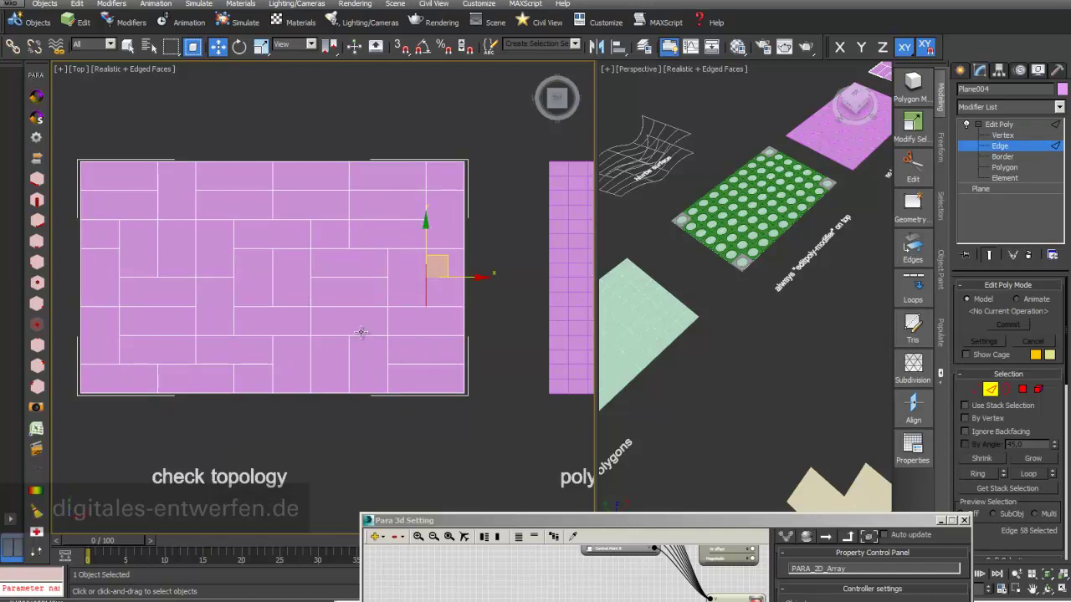
# Examine the edges around the adjacent horizontal tile of Plane004, selecting both segments of its lower side in turn
pyautogui.click(322, 307)
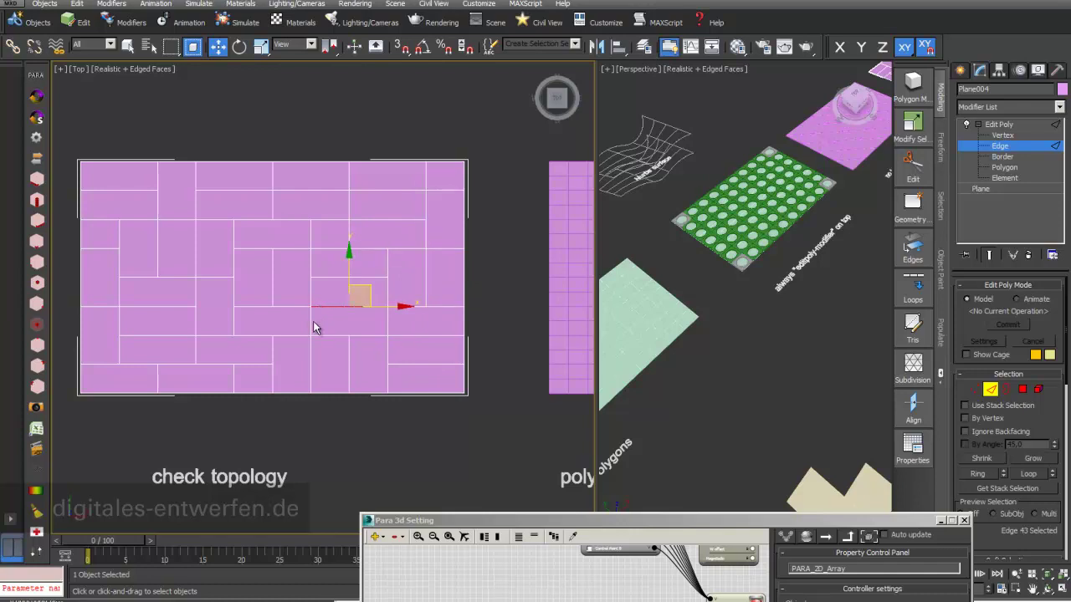
pyautogui.click(312, 326)
pyautogui.click(317, 335)
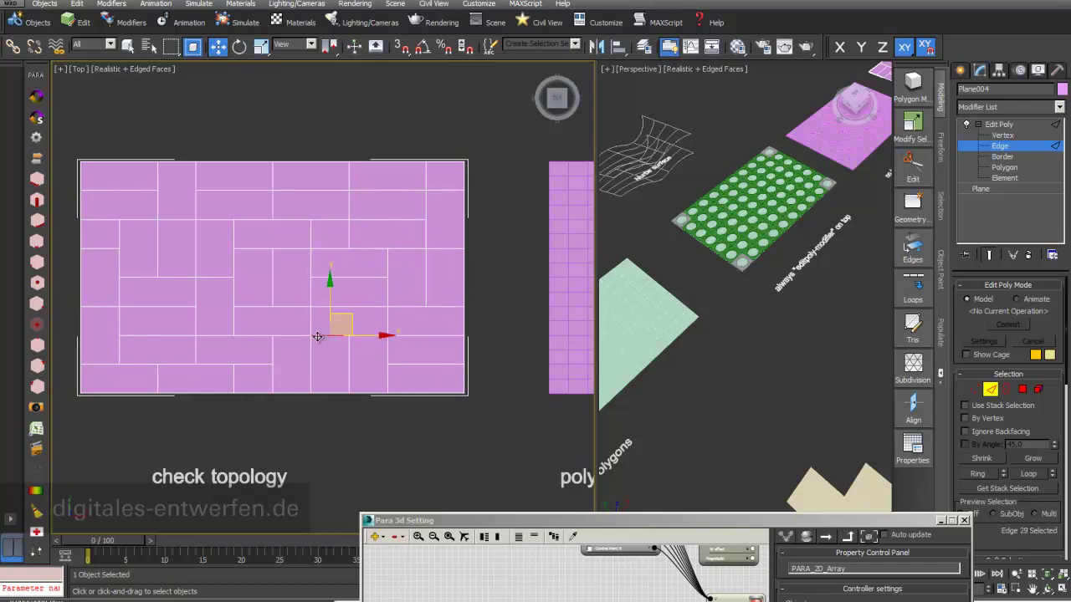
pyautogui.press('F5')
pyautogui.click(366, 335)
pyautogui.click(386, 325)
pyautogui.press('F8')
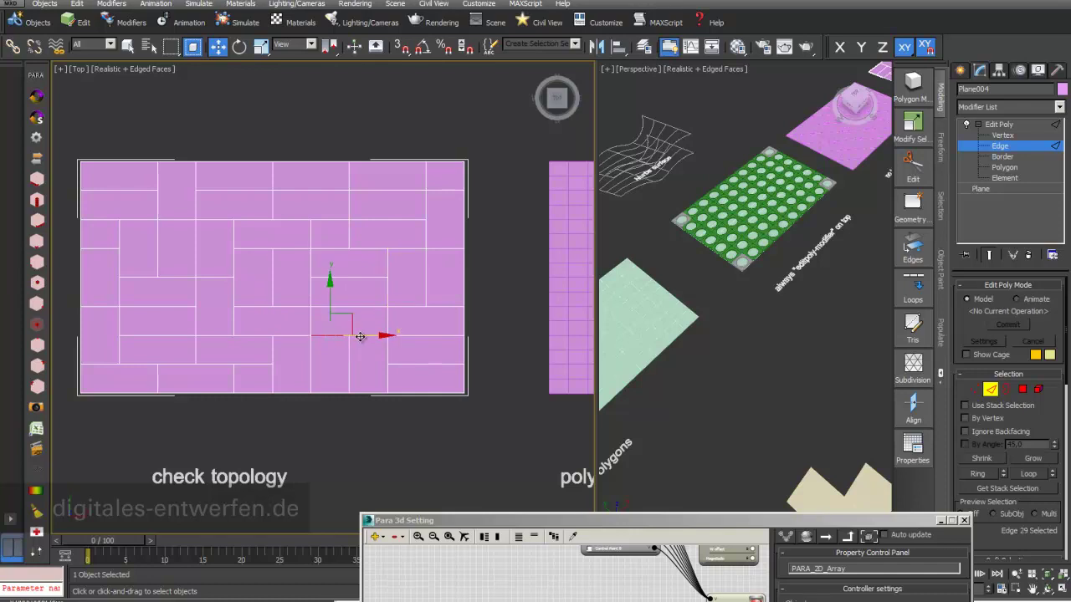
pyautogui.keyDown('ctrl'); pyautogui.click(365, 336); pyautogui.keyUp('ctrl')
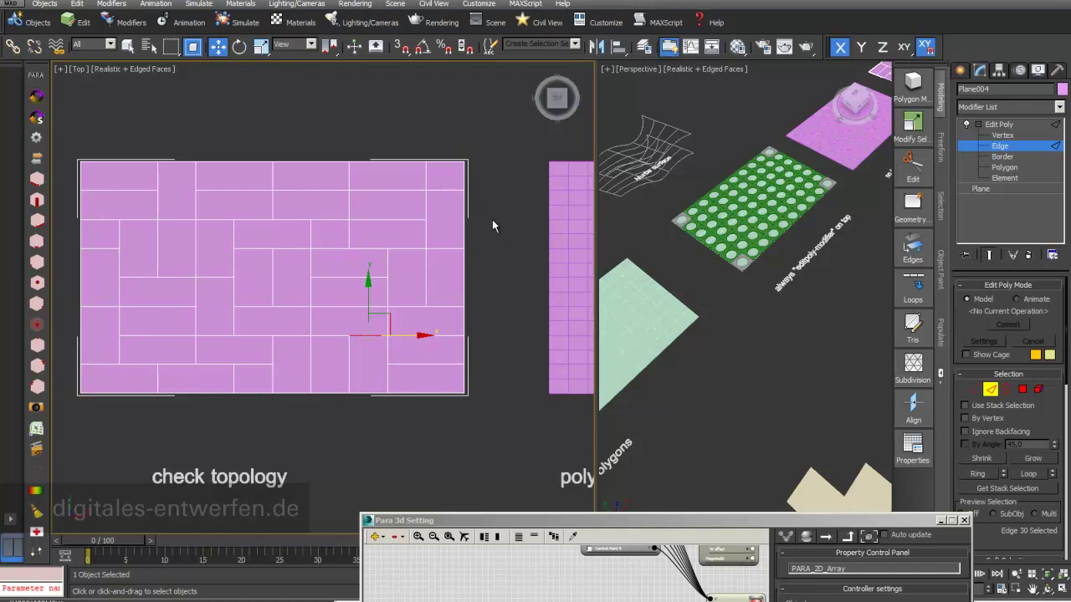
# Leave the Edge level of Plane004 and select Plane006, the tessellated plane labelled "polygon with errors"
pyautogui.scroll(-3, 490, 230)
pyautogui.moveTo(490, 230); pyautogui.dragTo(427, 241, button='middle')
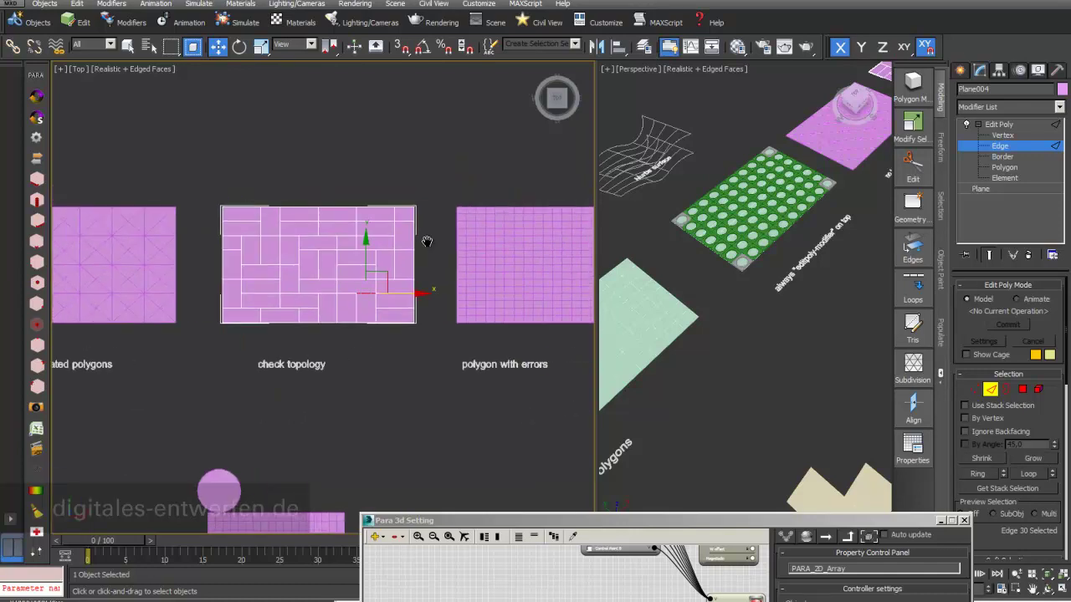
pyautogui.scroll(3, 427, 242)
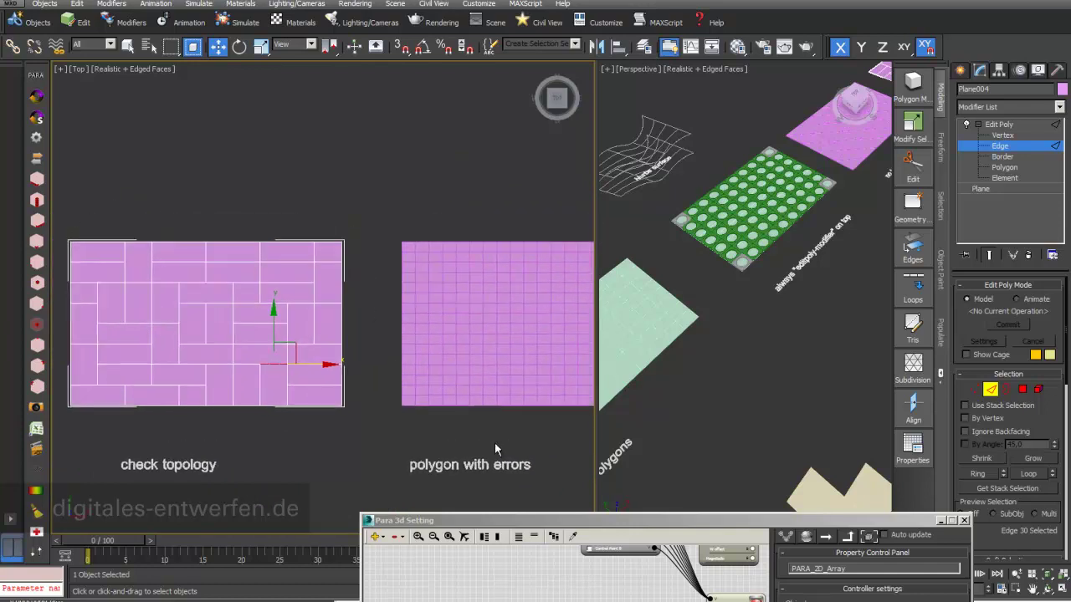
pyautogui.moveTo(502, 520); pyautogui.dragTo(584, 126)
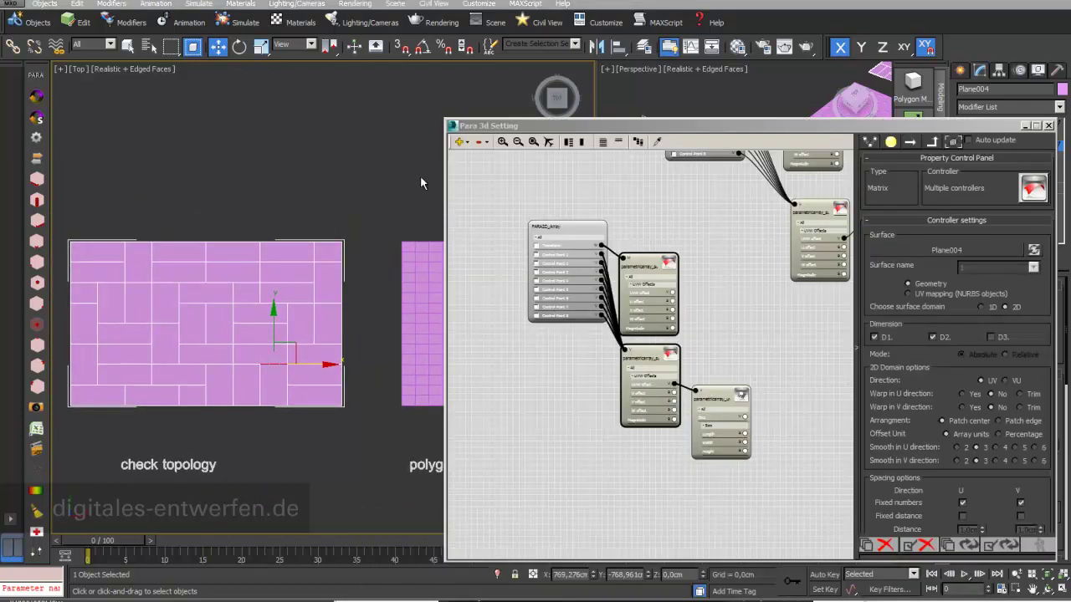
pyautogui.moveTo(419, 176); pyautogui.dragTo(80, 63, button='middle')
pyautogui.scroll(2, 175, 121)
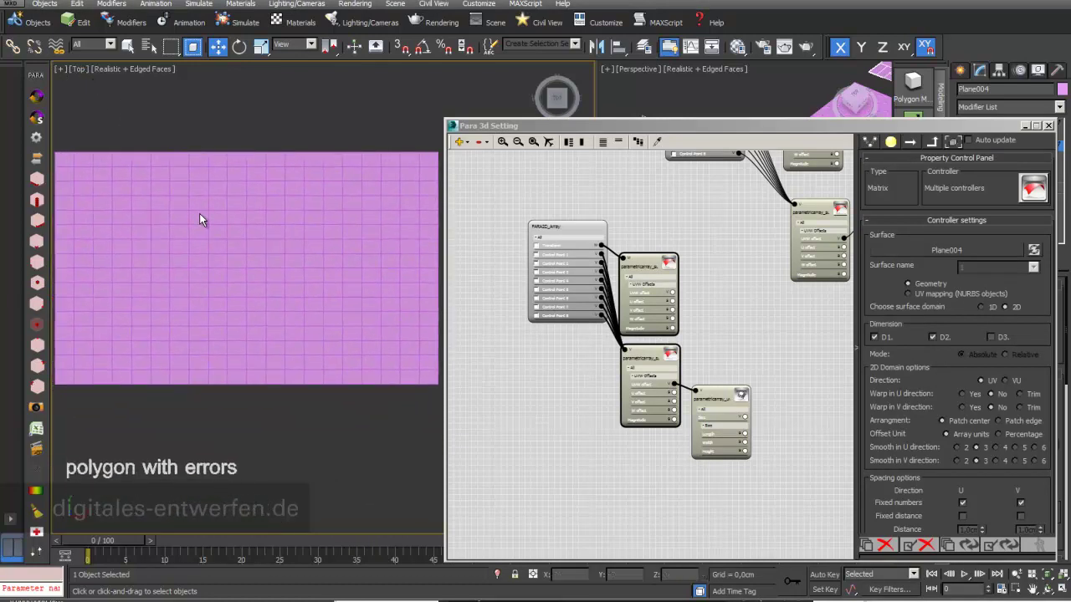
pyautogui.moveTo(543, 126); pyautogui.dragTo(389, 450)
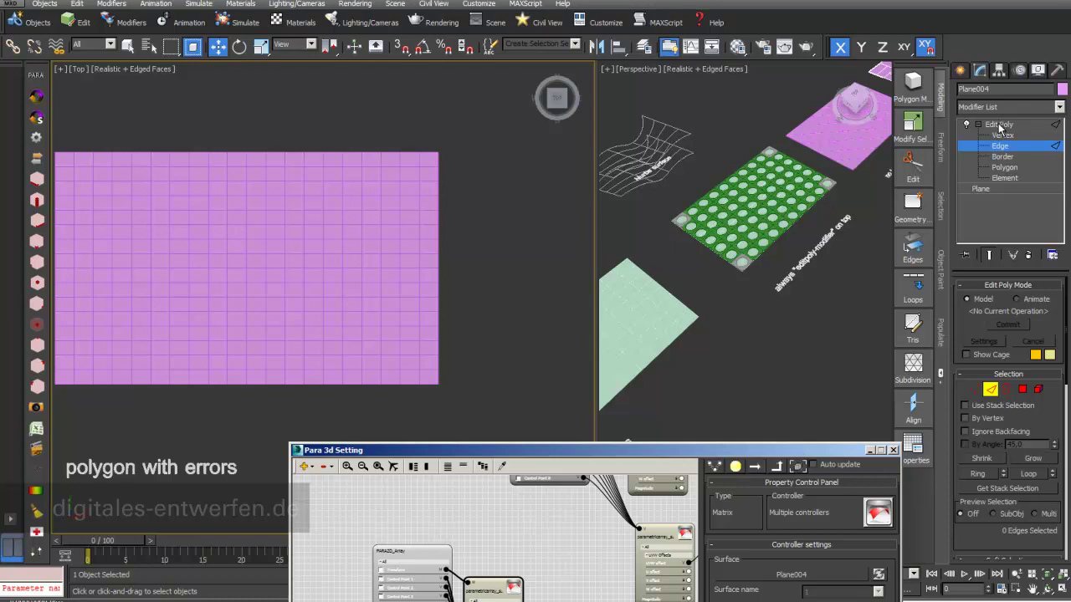
pyautogui.click(999, 124)
pyautogui.click(376, 247)
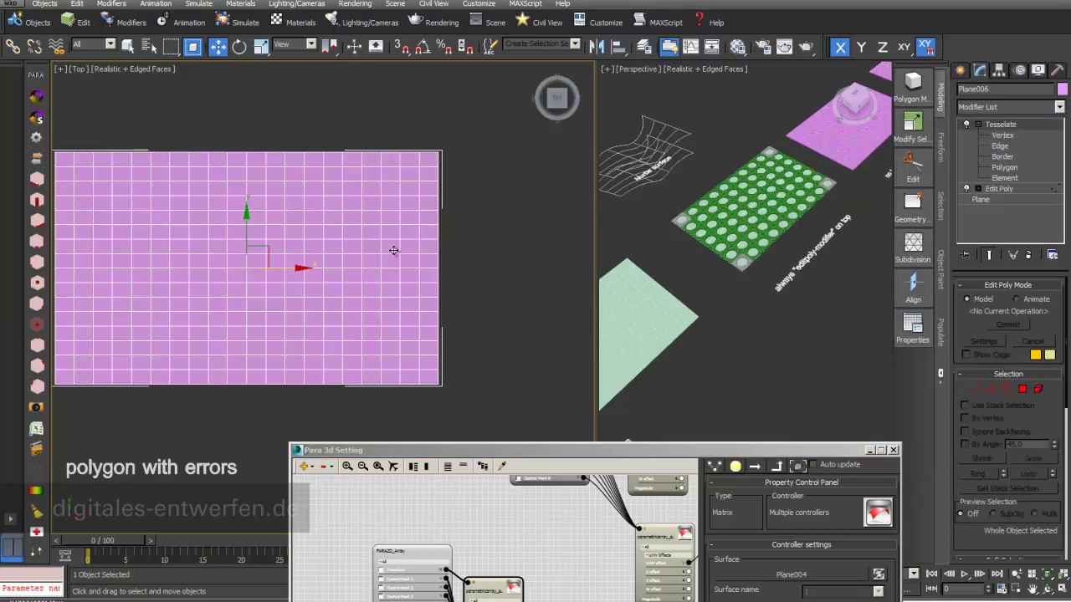
pyautogui.click(998, 125)
# Try to assign Plane006 as the surface of the selected matrix controllers and update the array, then close the Para 3d settings
pyautogui.moveTo(612, 450); pyautogui.dragTo(781, 175)
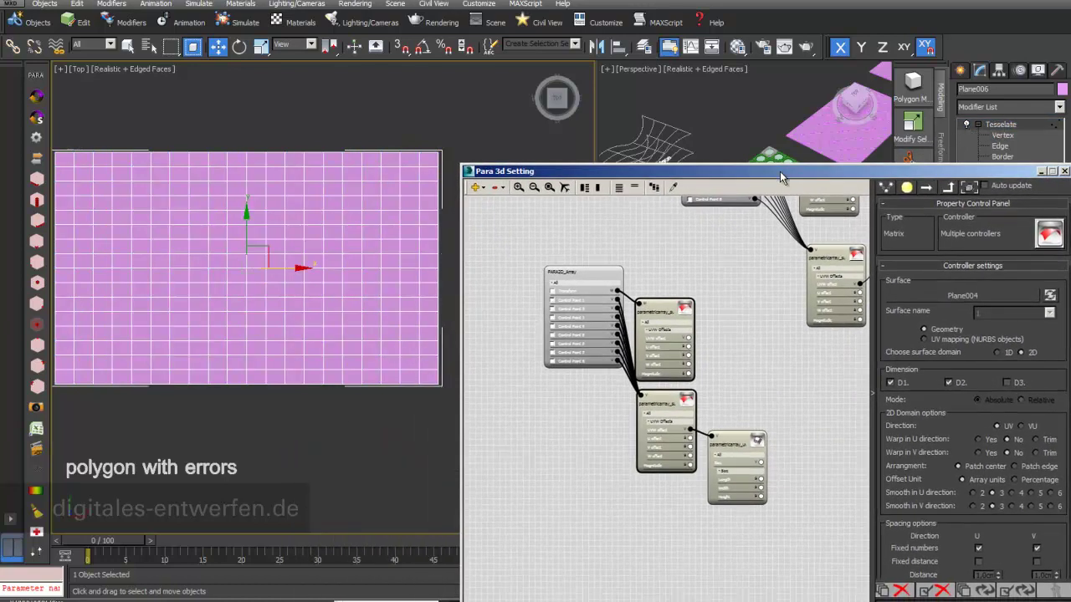
pyautogui.click(935, 300)
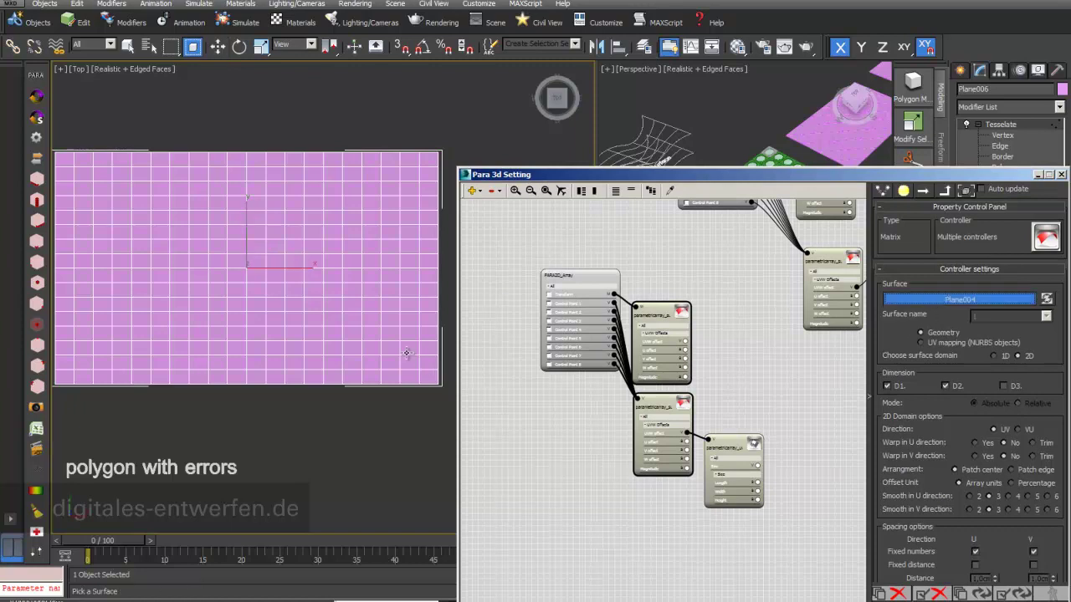
pyautogui.click(408, 353)
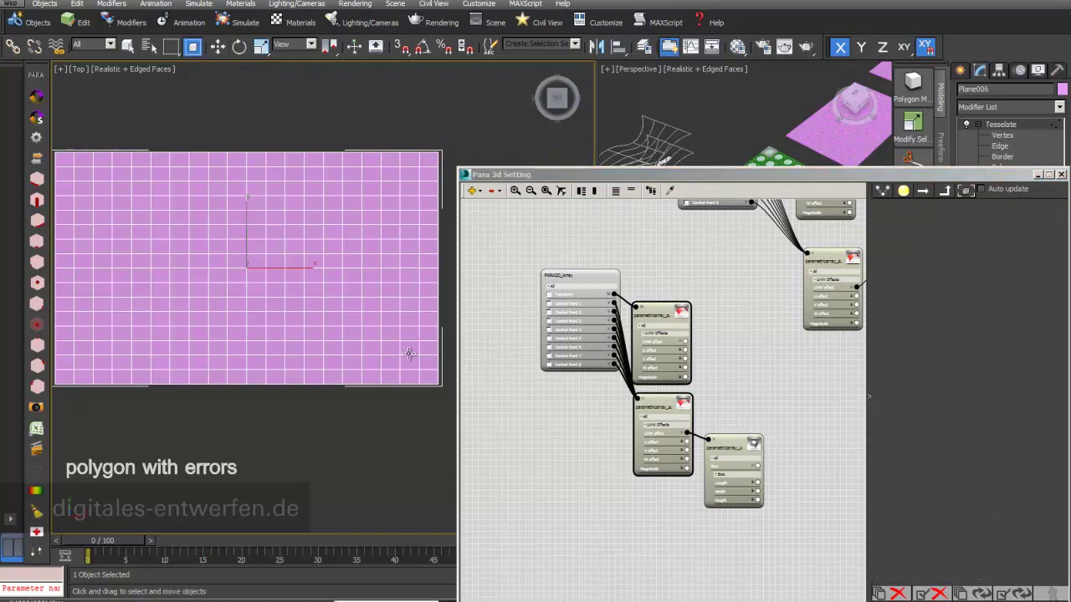
pyautogui.click(1014, 594)
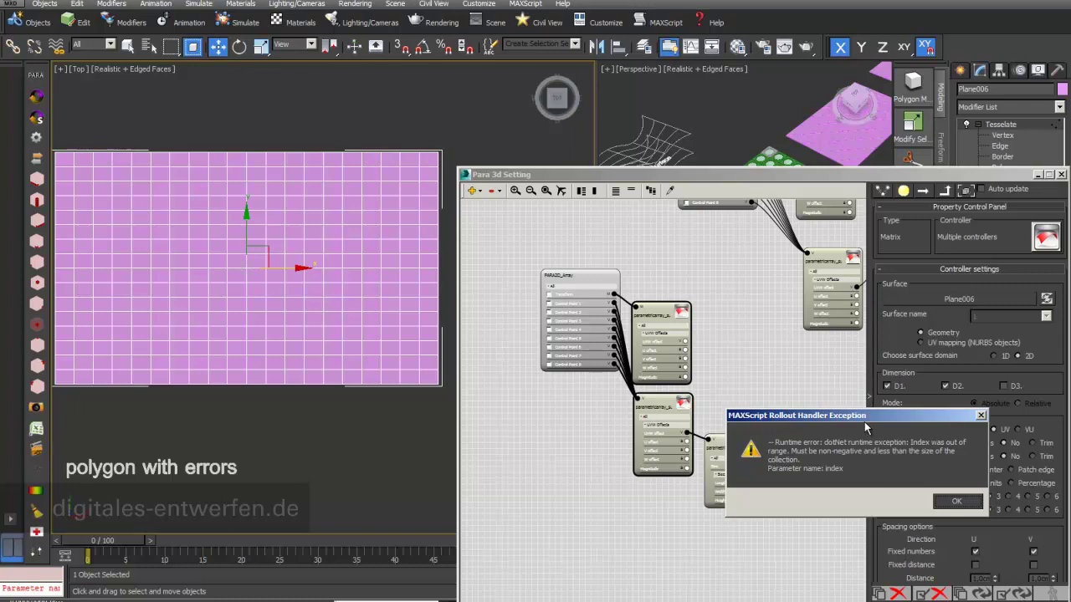
pyautogui.moveTo(870, 418); pyautogui.dragTo(729, 312)
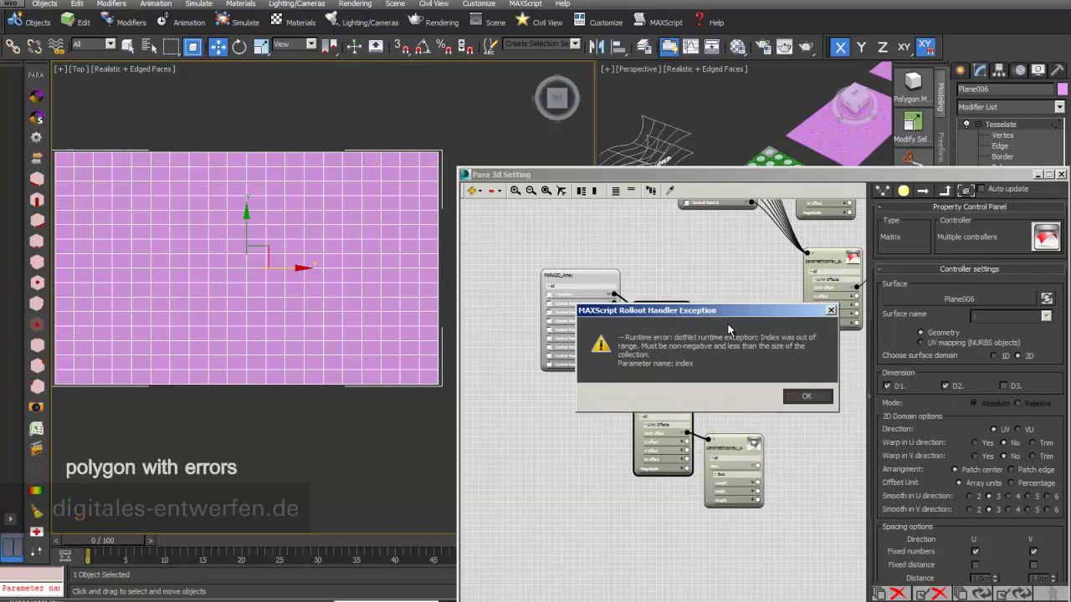
pyautogui.click(806, 401)
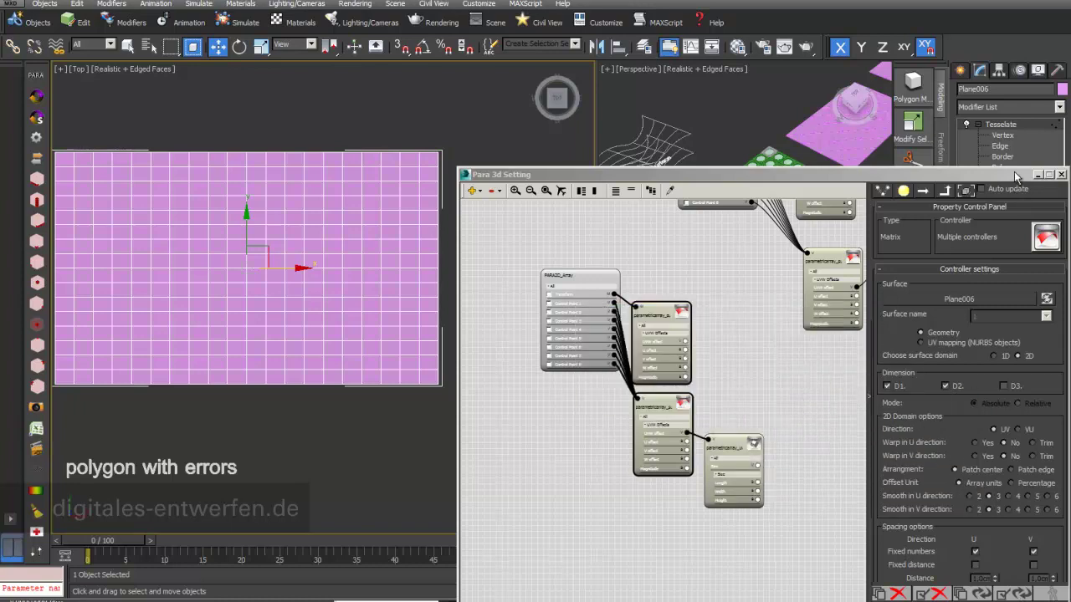
pyautogui.moveTo(1018, 175); pyautogui.dragTo(875, 256)
pyautogui.click(916, 256)
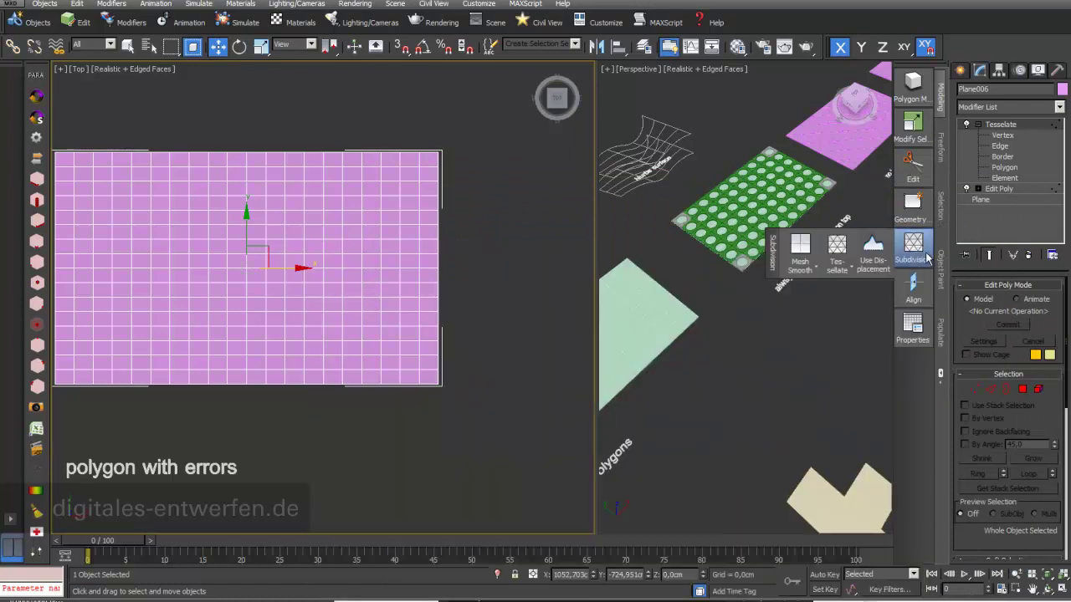
# Examine the vertices along Plane006's lower border and at its lower-right corner at the Vertex level, checking for duplicates
pyautogui.click(1002, 135)
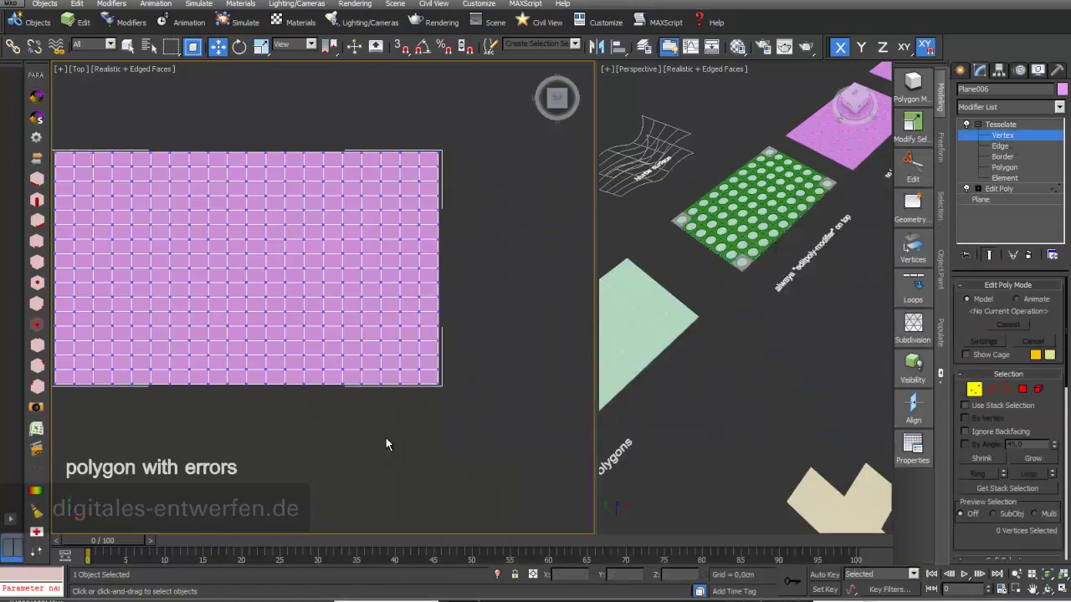
pyautogui.scroll(2, 401, 368)
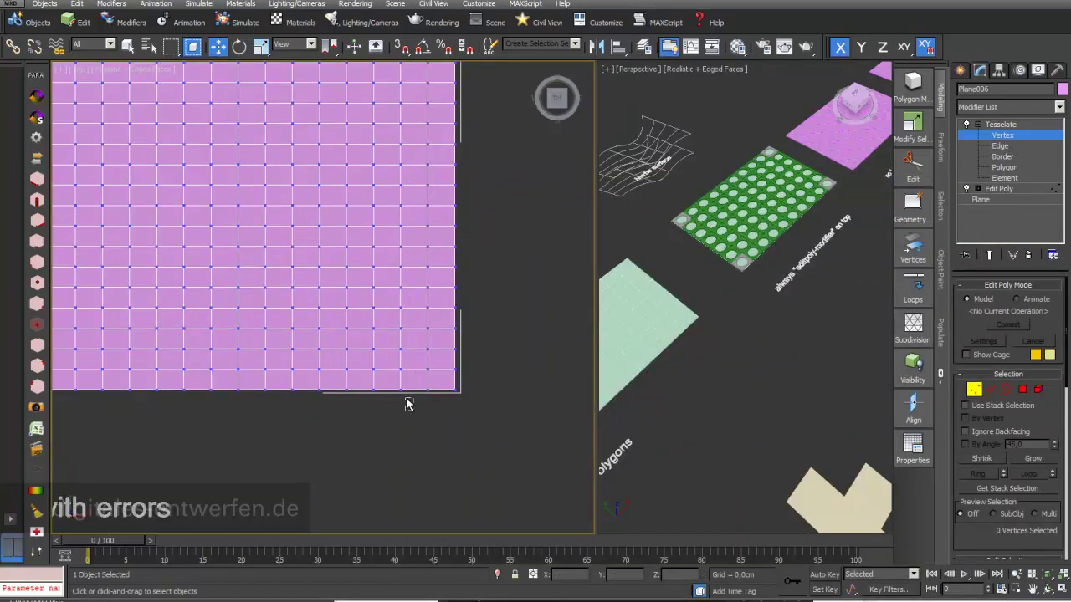
pyautogui.click(394, 386)
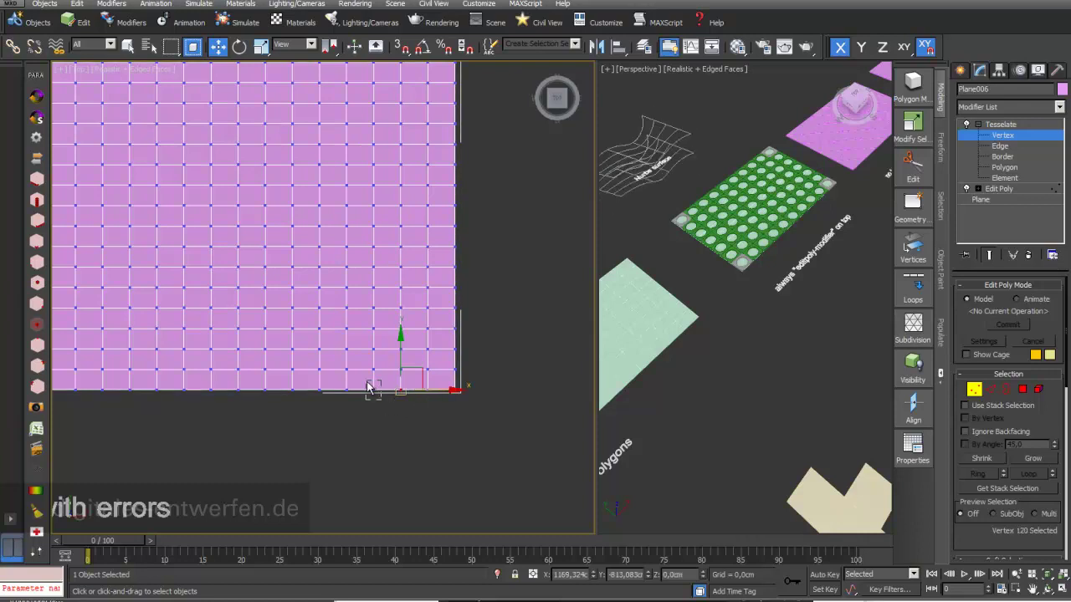
pyautogui.click(373, 389)
pyautogui.click(345, 390)
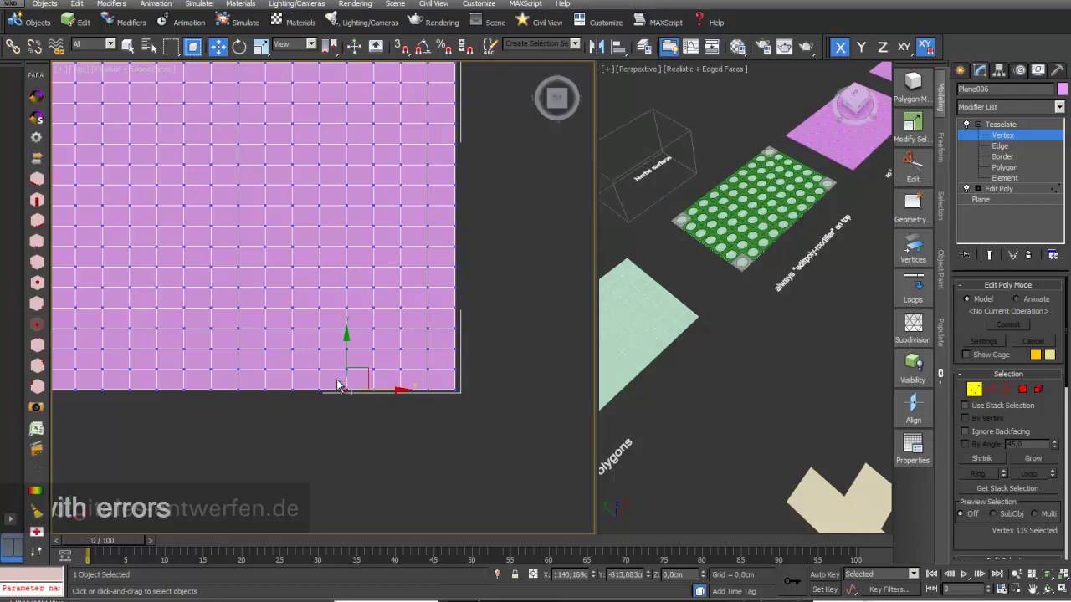
pyautogui.click(454, 389)
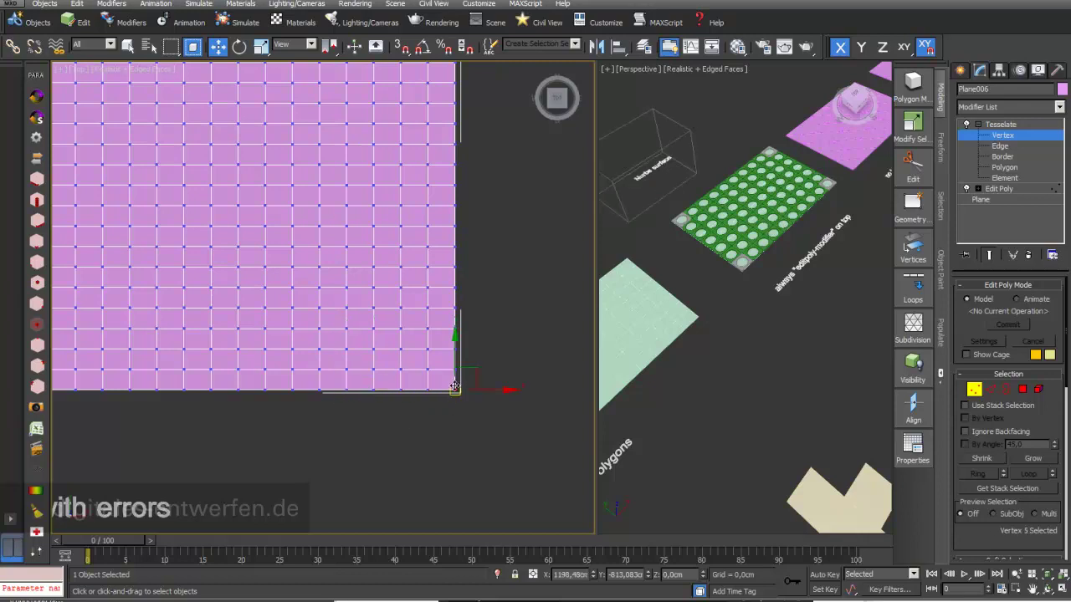
pyautogui.moveTo(423, 389); pyautogui.dragTo(491, 432)
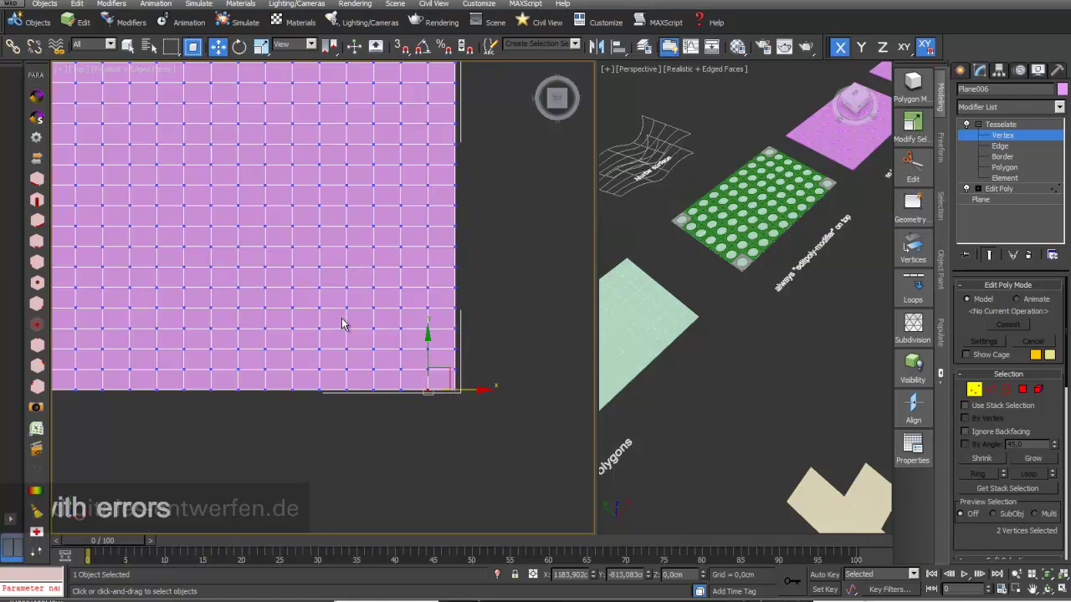
pyautogui.press('z')
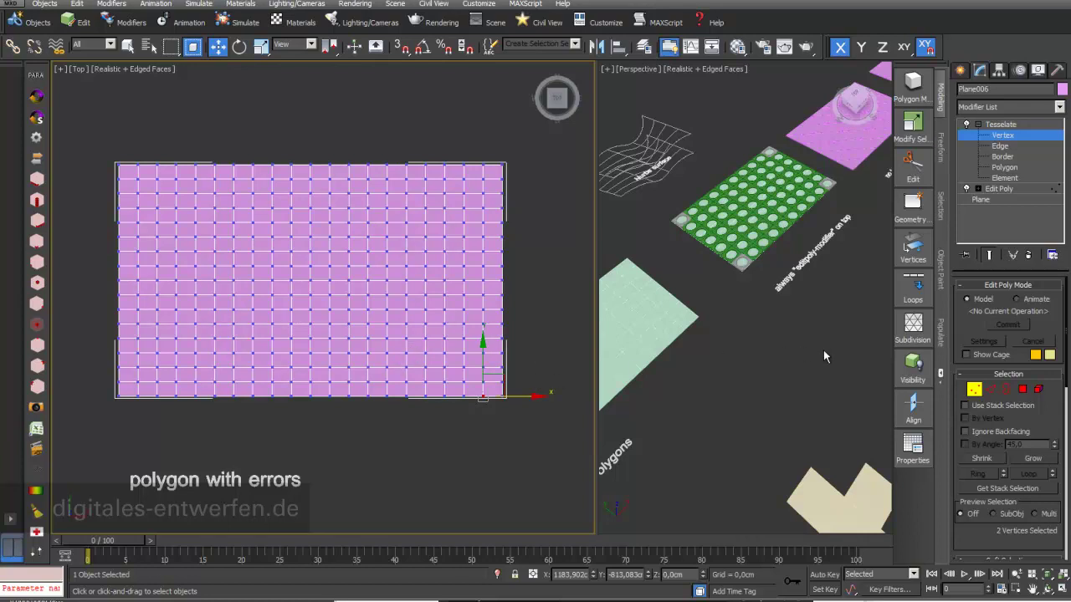
# Select all vertices of Plane006 and break them apart
pyautogui.moveTo(1043, 418); pyautogui.dragTo(1042, 322)
pyautogui.hotkey('ctrl', 'a')
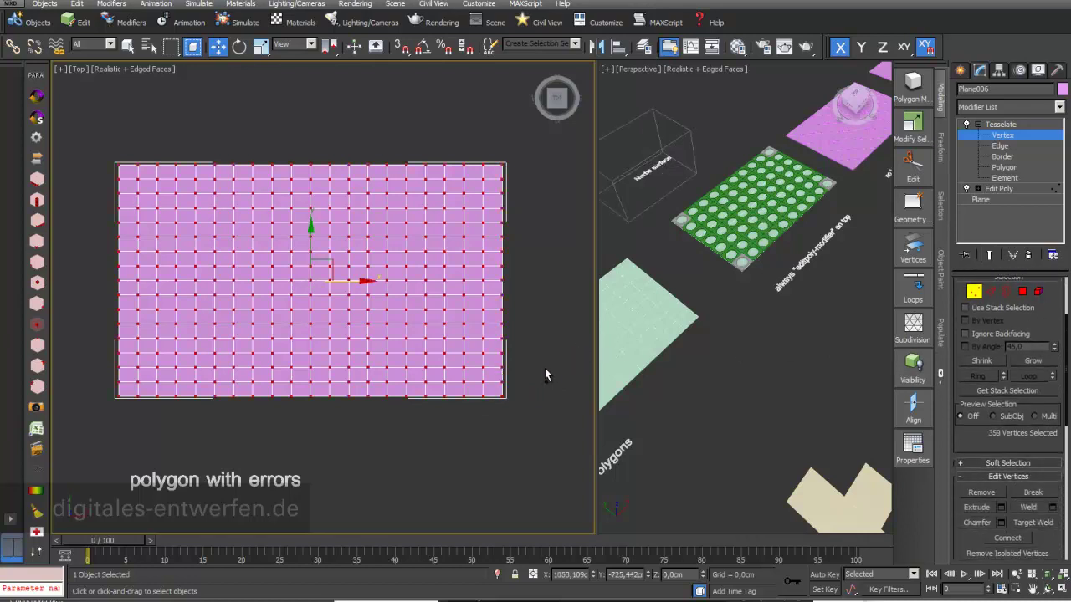
pyautogui.moveTo(778, 262); pyautogui.dragTo(782, 354, button='middle')
pyautogui.scroll(2, 855, 253)
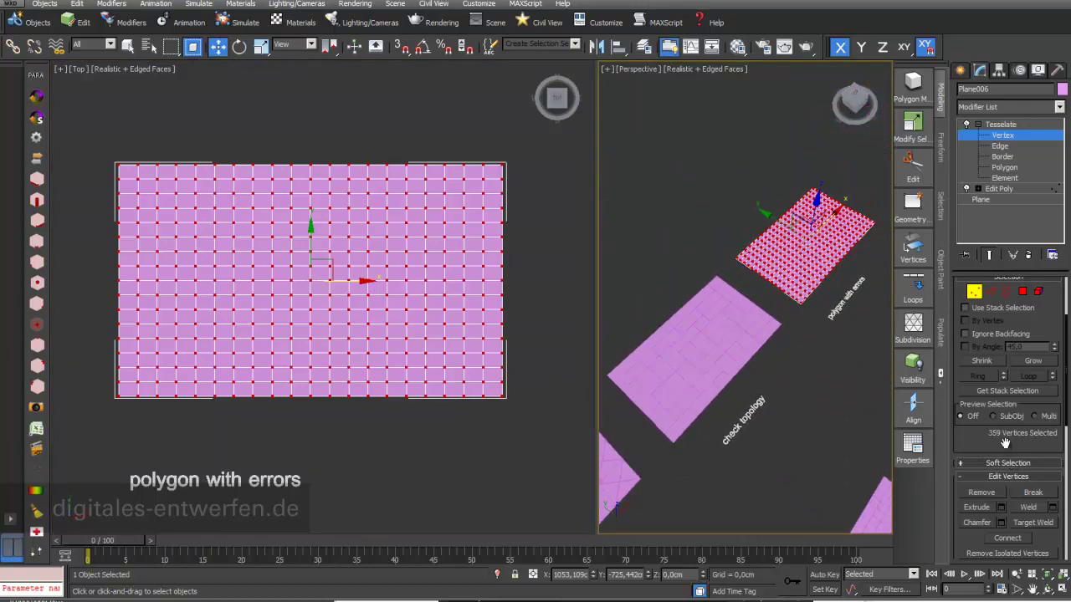
pyautogui.click(1032, 495)
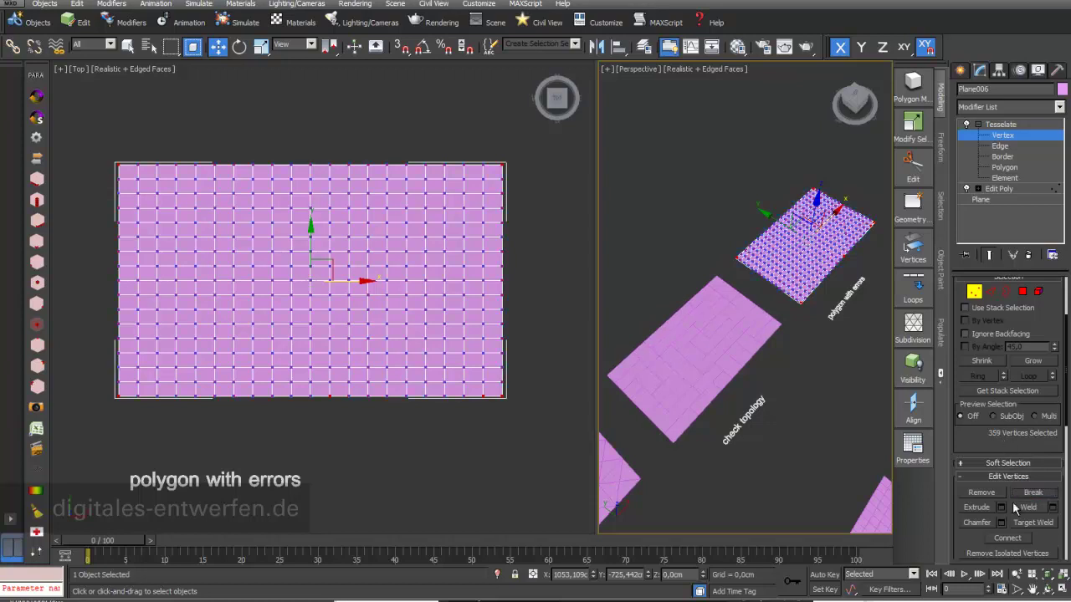
# Weld all vertices of Plane006 with a 0,1 cm threshold and leave the Vertex level
pyautogui.hotkey('ctrl', 'a')
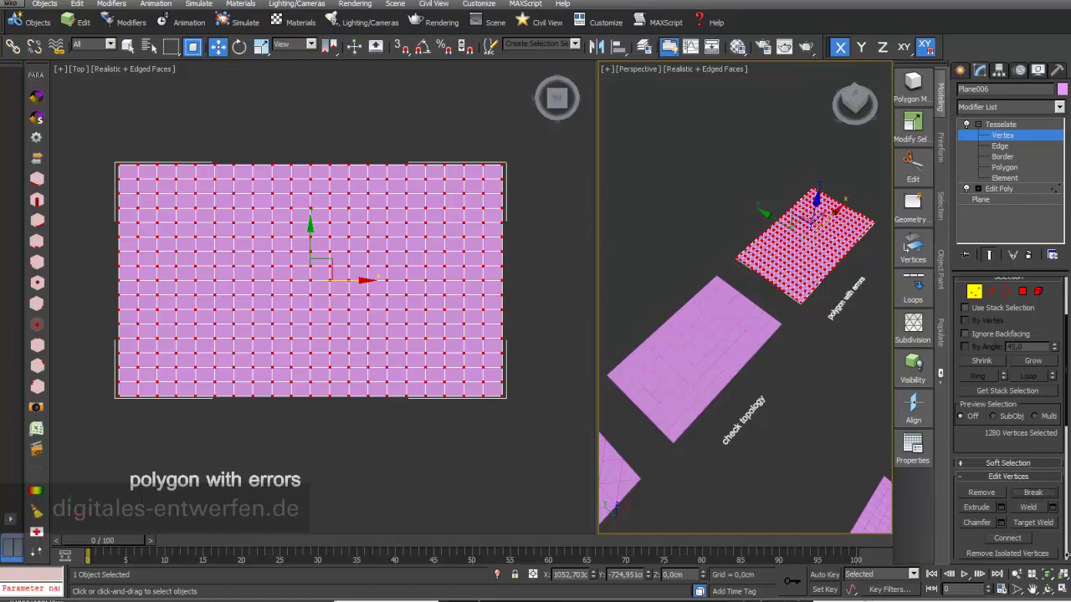
pyautogui.click(1053, 508)
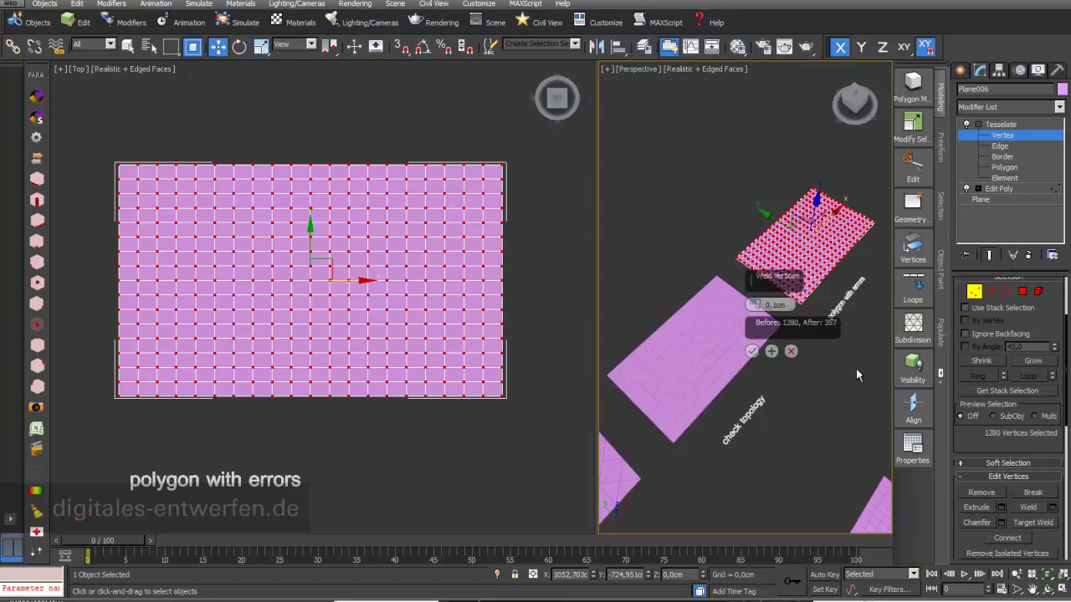
pyautogui.click(752, 352)
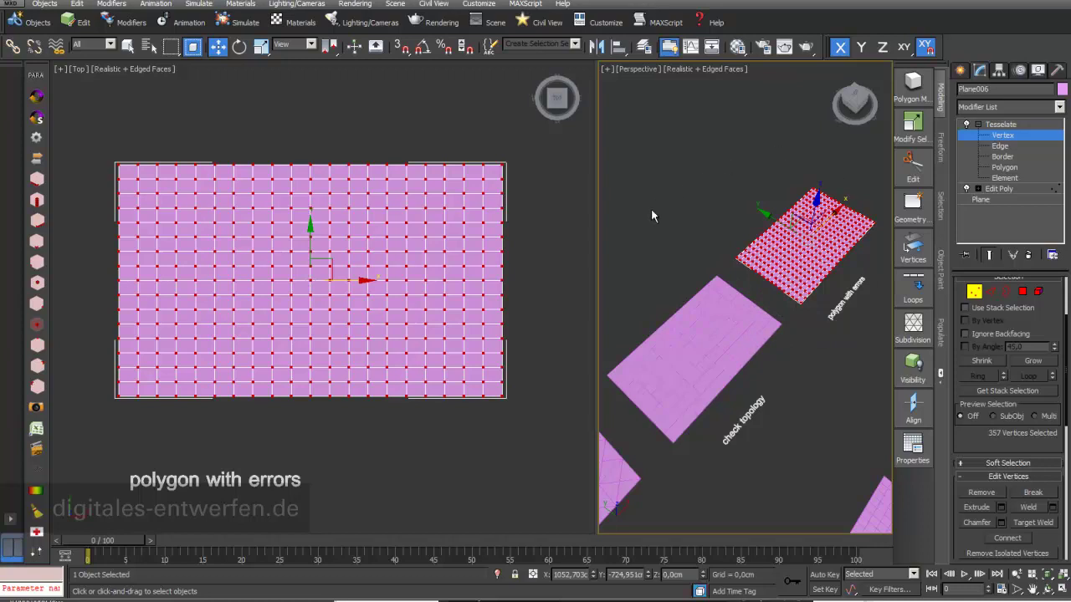
pyautogui.rightClick(572, 399)
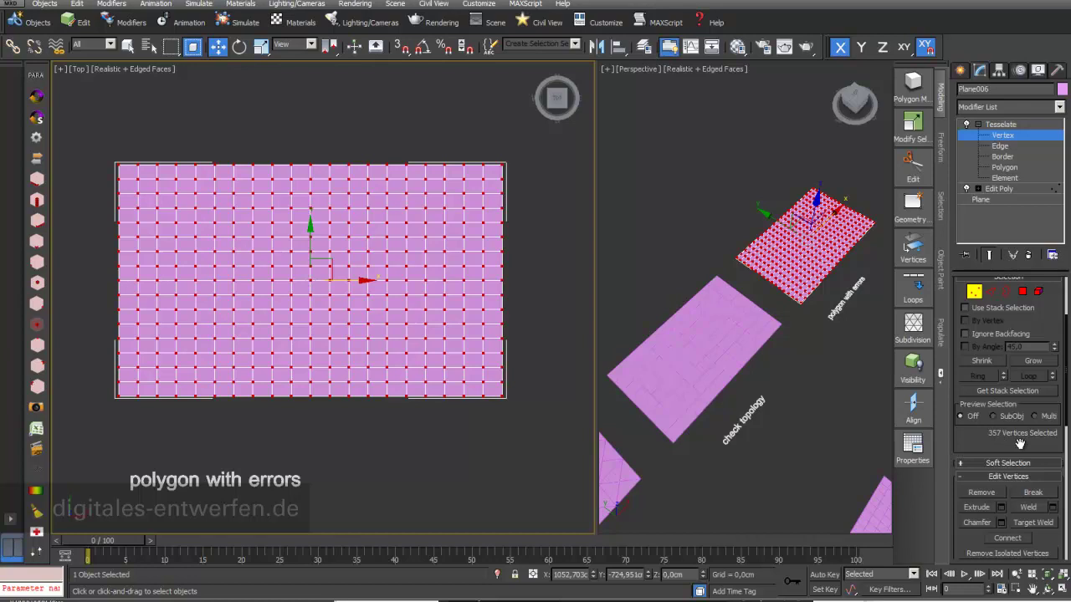
pyautogui.click(1007, 125)
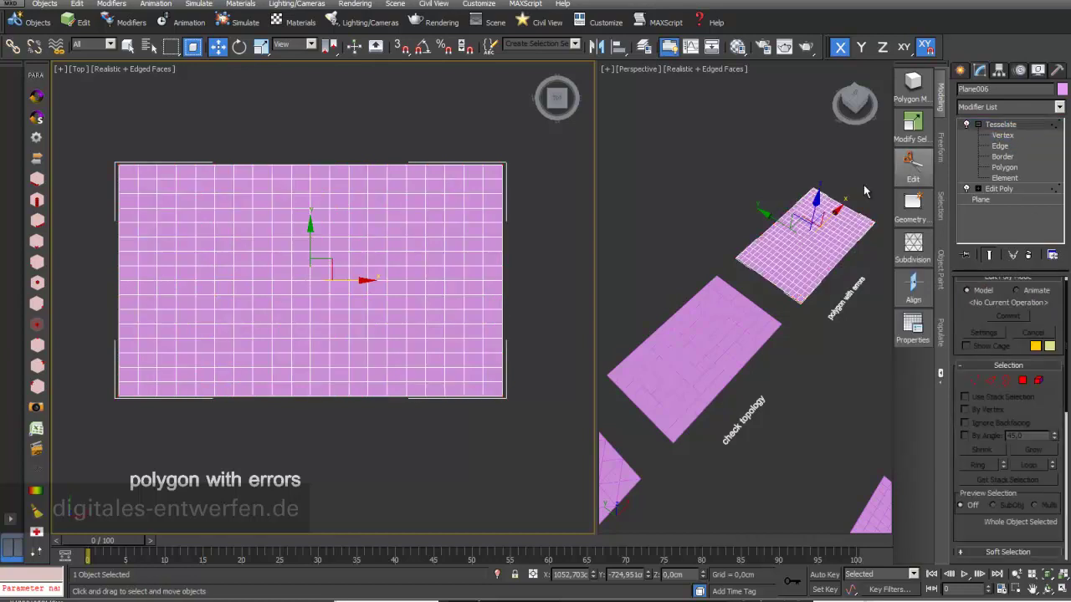
pyautogui.click(977, 123)
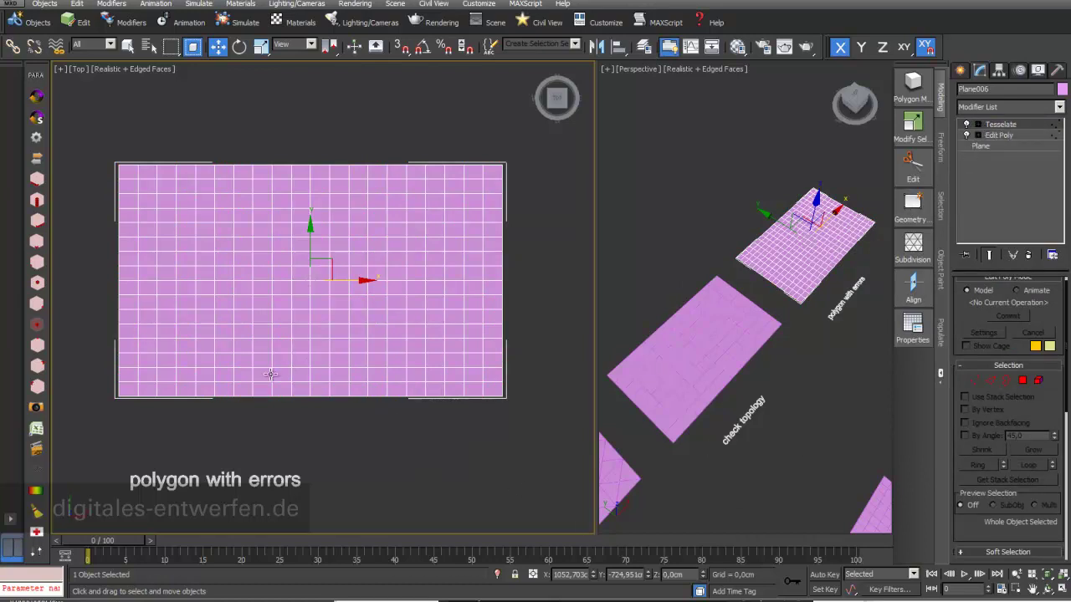
# Select the PARA_2D_Array on the "always editpoly-modifier on top" plane and open its Para 3d settings with both surface controllers selected
pyautogui.scroll(-2, 276, 357)
pyautogui.moveTo(276, 357); pyautogui.dragTo(417, 389, button='middle')
pyautogui.scroll(-2, 221, 372)
pyautogui.moveTo(221, 371); pyautogui.dragTo(401, 371, button='middle')
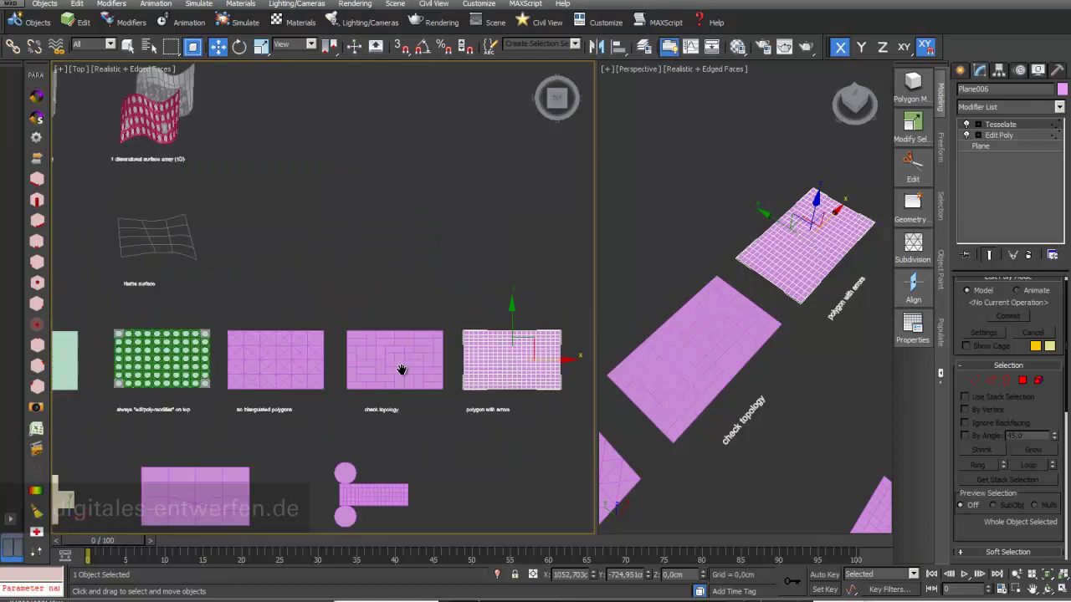
pyautogui.click(194, 369)
pyautogui.click(194, 369)
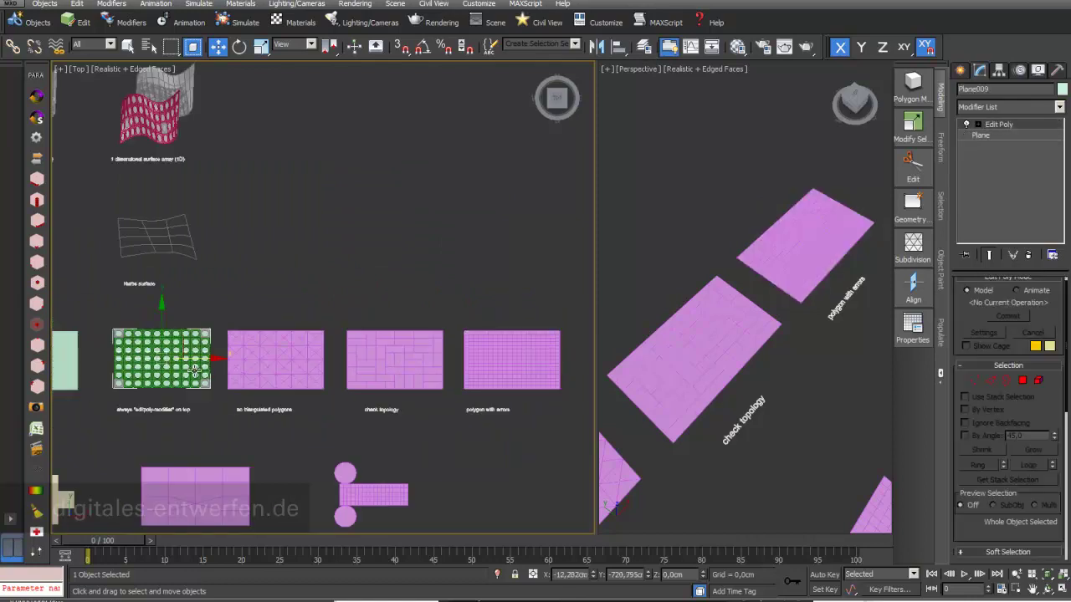
pyautogui.click(36, 137)
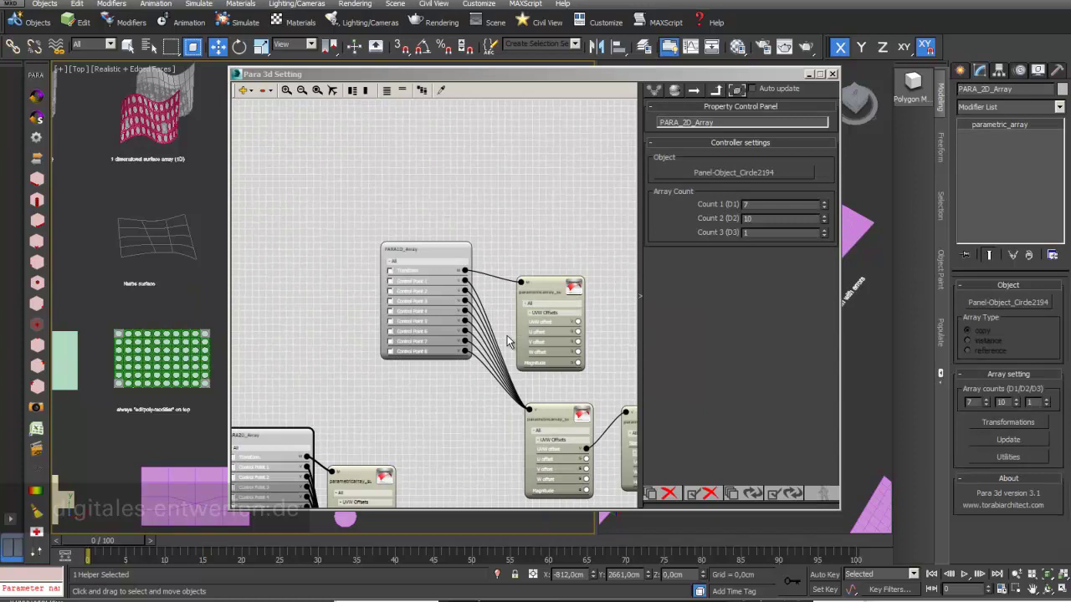
pyautogui.click(425, 219)
pyautogui.keyDown('ctrl'); pyautogui.click(431, 308); pyautogui.keyUp('ctrl')
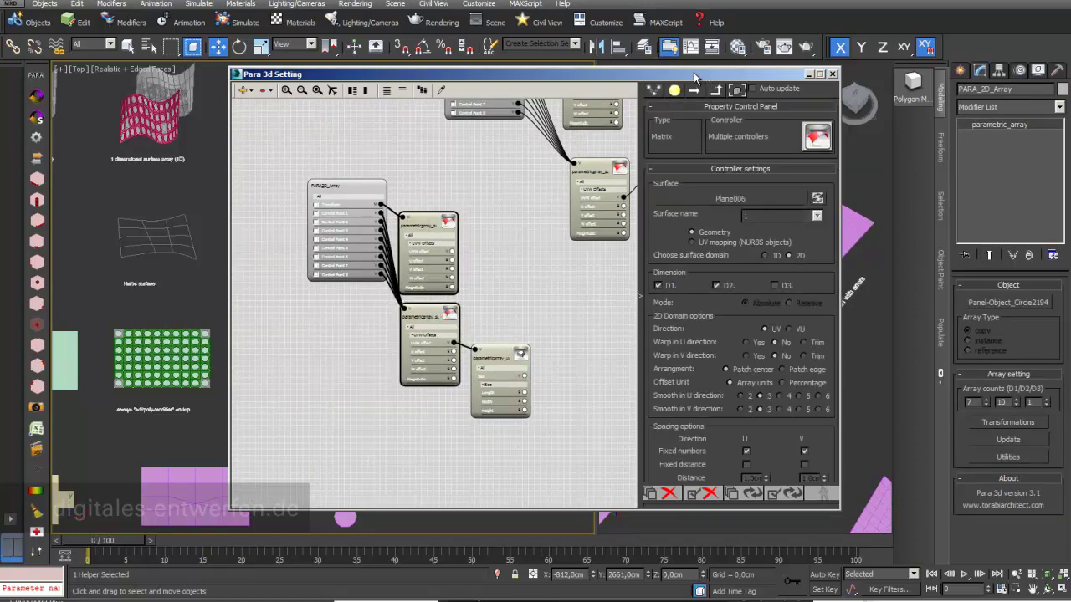
# Reassign Plane006 as the surface of both controllers and update the panel array
pyautogui.moveTo(694, 77); pyautogui.dragTo(340, 146)
pyautogui.click(376, 268)
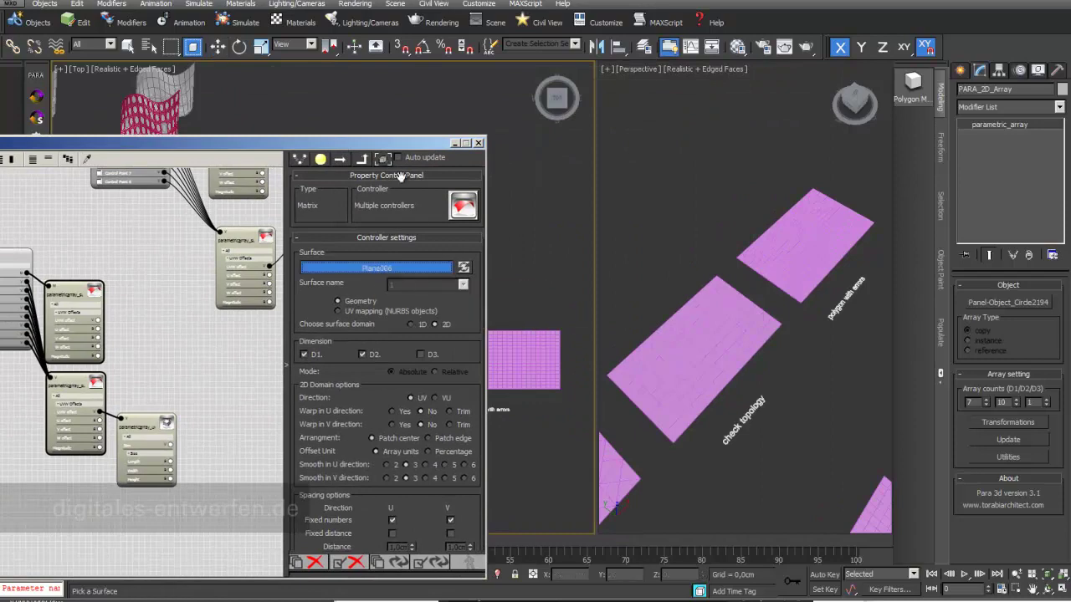
pyautogui.moveTo(407, 143)
pyautogui.mouseDown()
pyautogui.moveTo(275, 294)
pyautogui.moveTo(582, 271)
pyautogui.moveTo(1045, 106)
pyautogui.moveTo(342, 109)
pyautogui.moveTo(314, 97)
pyautogui.mouseUp()
pyautogui.click(408, 513)
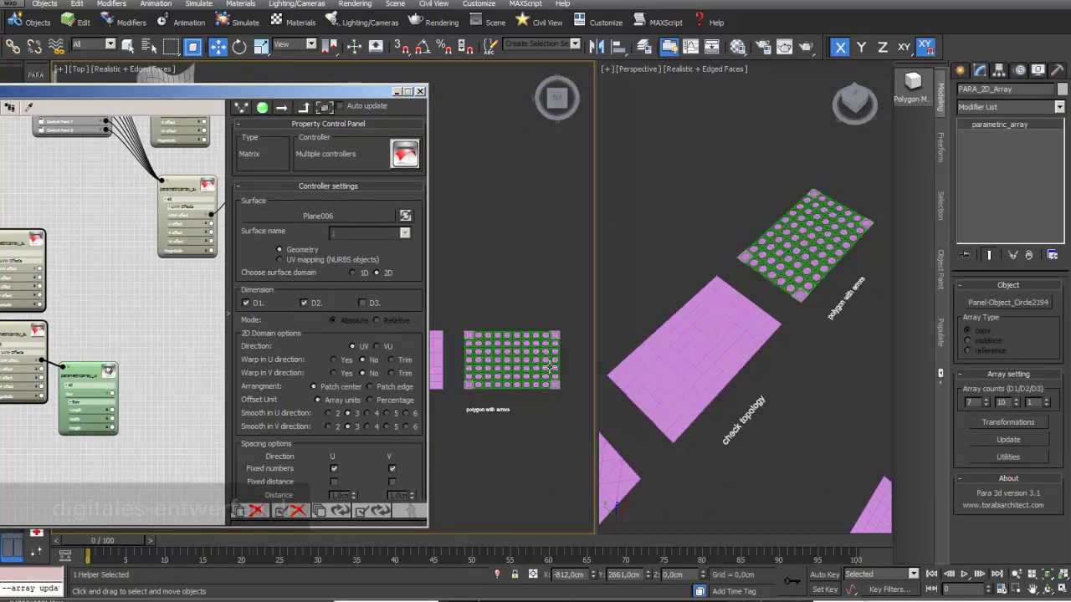
pyautogui.scroll(3, 548, 368)
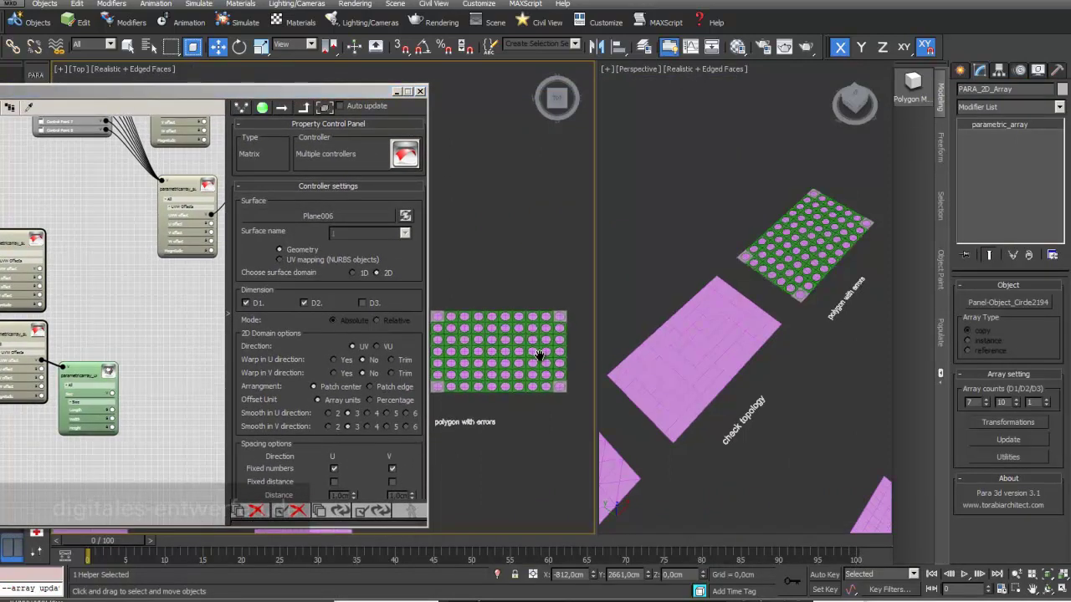
pyautogui.click(281, 109)
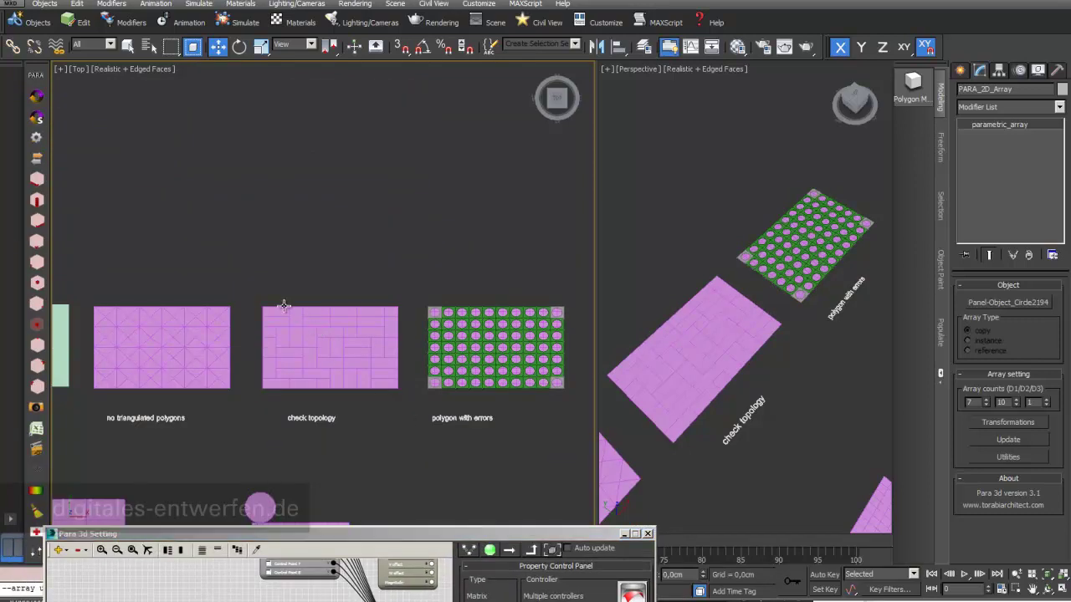
# Select Plane006 beneath the panel array and move it diagonally up and to the right, clear of the panels
pyautogui.scroll(-4, 301, 304)
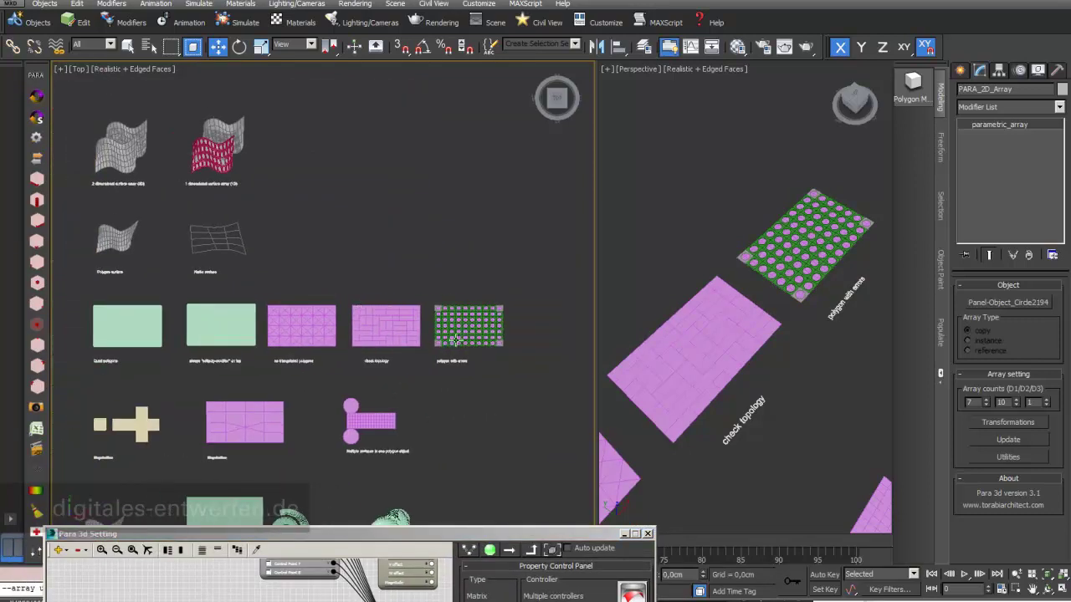
pyautogui.scroll(4, 490, 301)
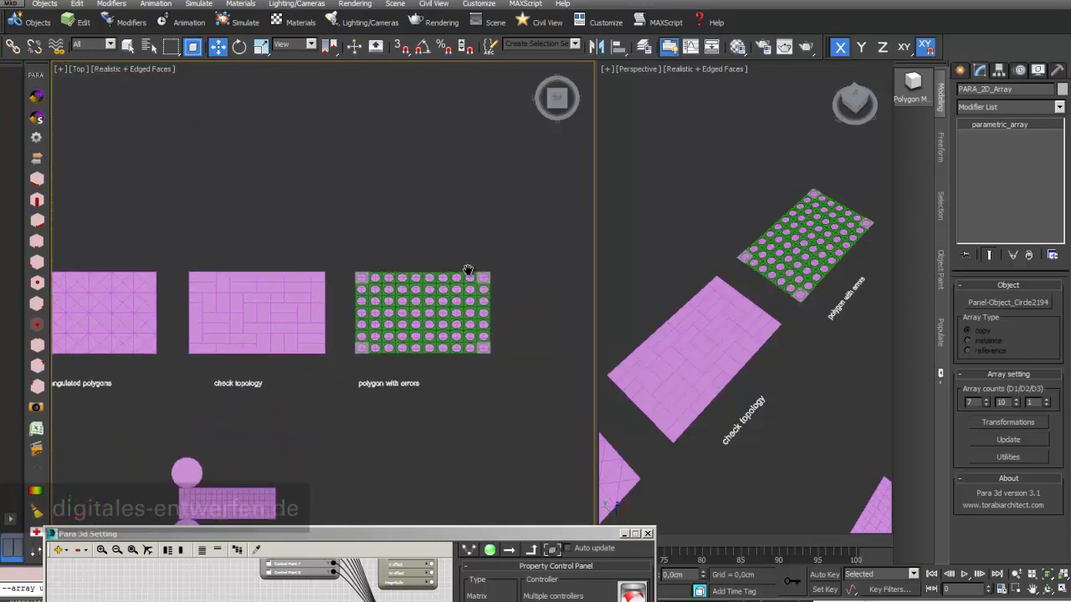
pyautogui.moveTo(469, 270); pyautogui.dragTo(379, 251, button='middle')
pyautogui.scroll(2, 379, 251)
pyautogui.click(359, 295)
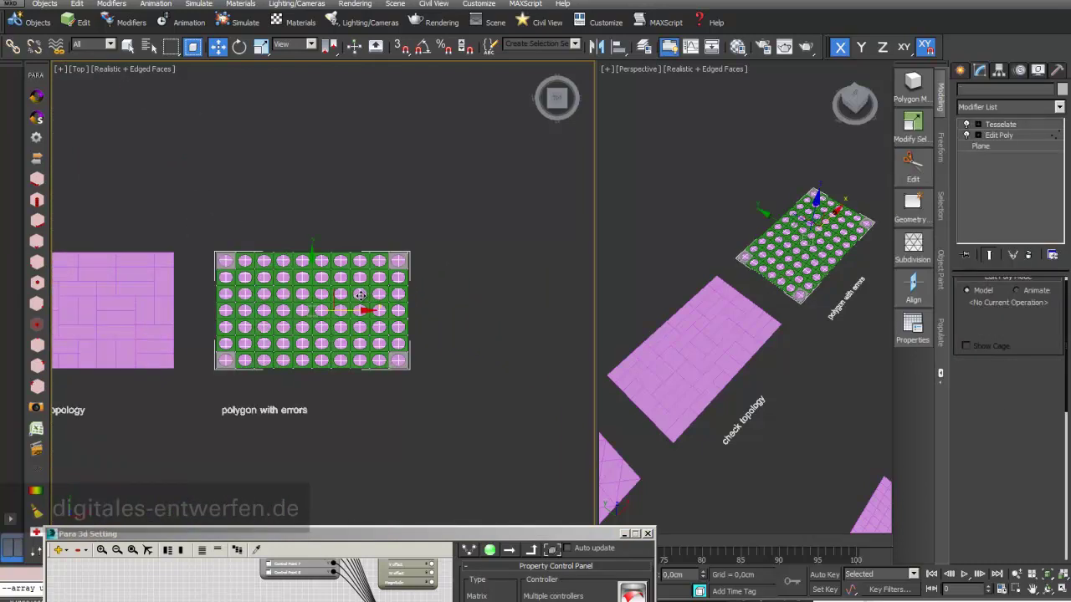
pyautogui.keyDown('shift'); pyautogui.moveTo(360, 301); pyautogui.dragTo(431, 160); pyautogui.keyUp('shift')
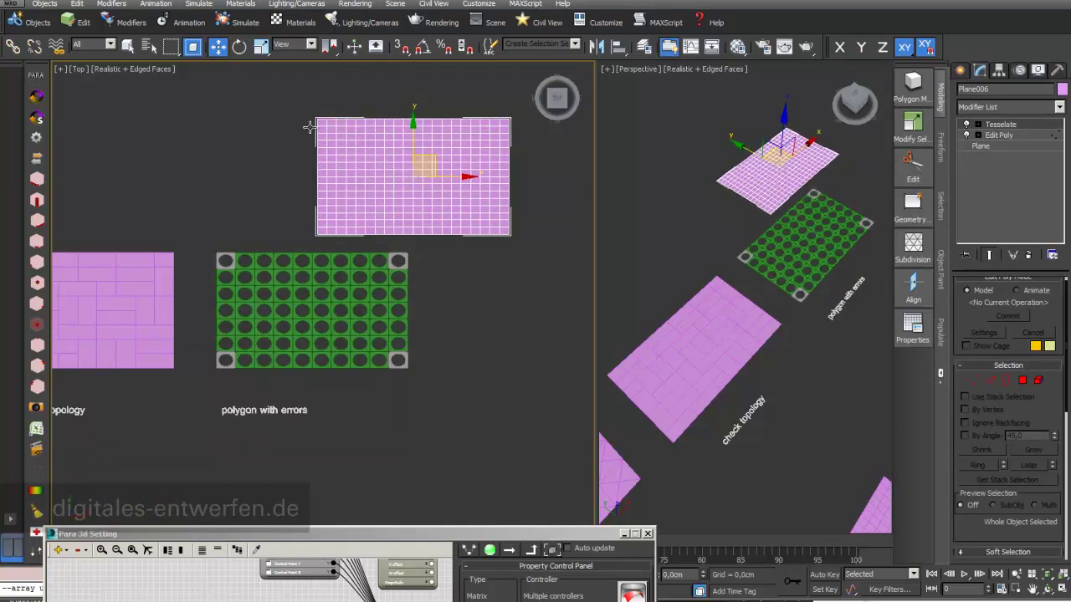
# Move Plane006 back beneath the green panel array above the "polygon with errors" label
pyautogui.scroll(-5, 263, 238)
pyautogui.moveTo(353, 248); pyautogui.dragTo(471, 316, button='middle')
pyautogui.scroll(2, 465, 321)
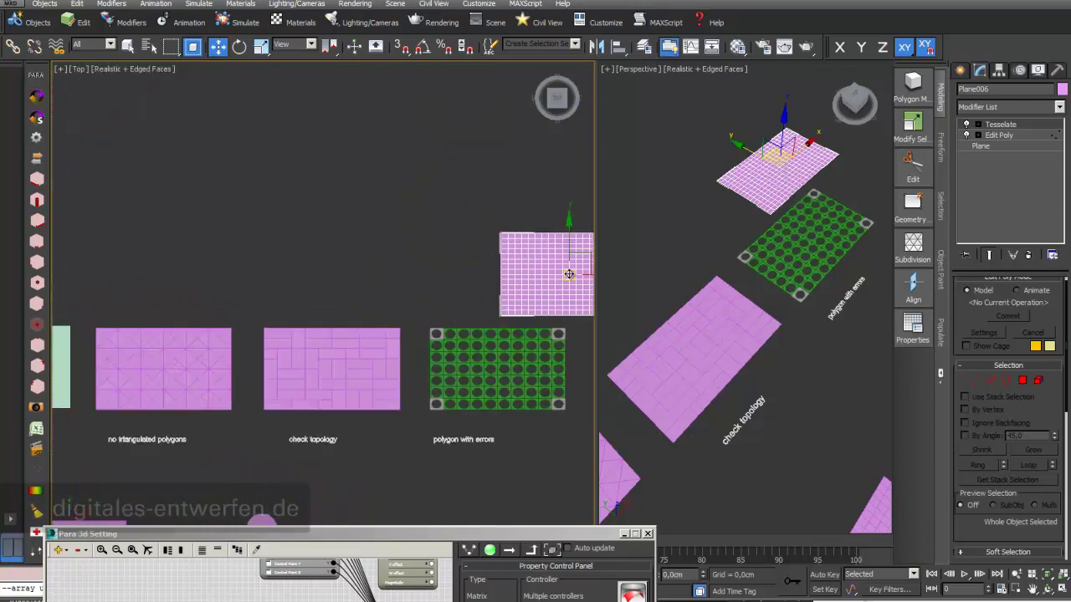
pyautogui.moveTo(580, 264); pyautogui.dragTo(514, 359)
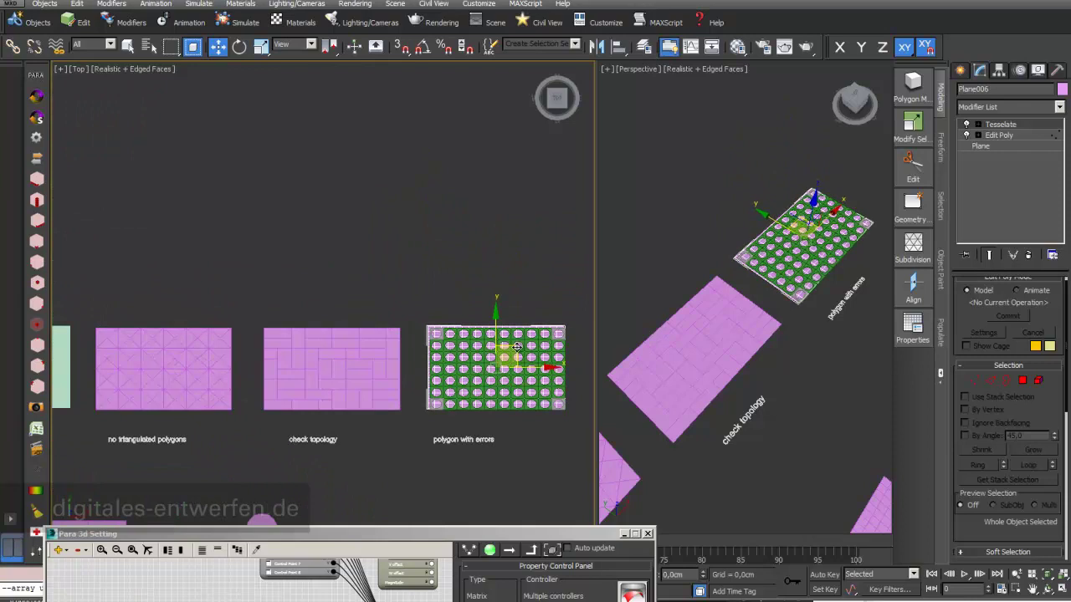
# Examine the polygon layouts of the planes labelled always "editpoly-modifier" on top, no triangulated polygons and check topology
pyautogui.moveTo(308, 385); pyautogui.dragTo(430, 363, button='middle')
pyautogui.scroll(-2, 370, 365)
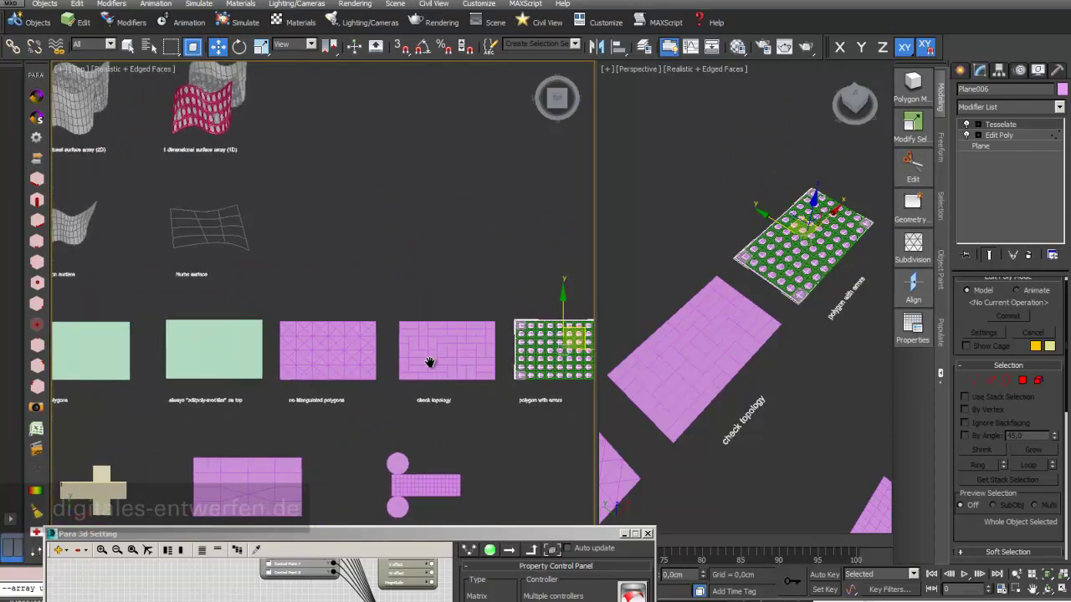
pyautogui.moveTo(126, 391); pyautogui.dragTo(251, 383, button='middle')
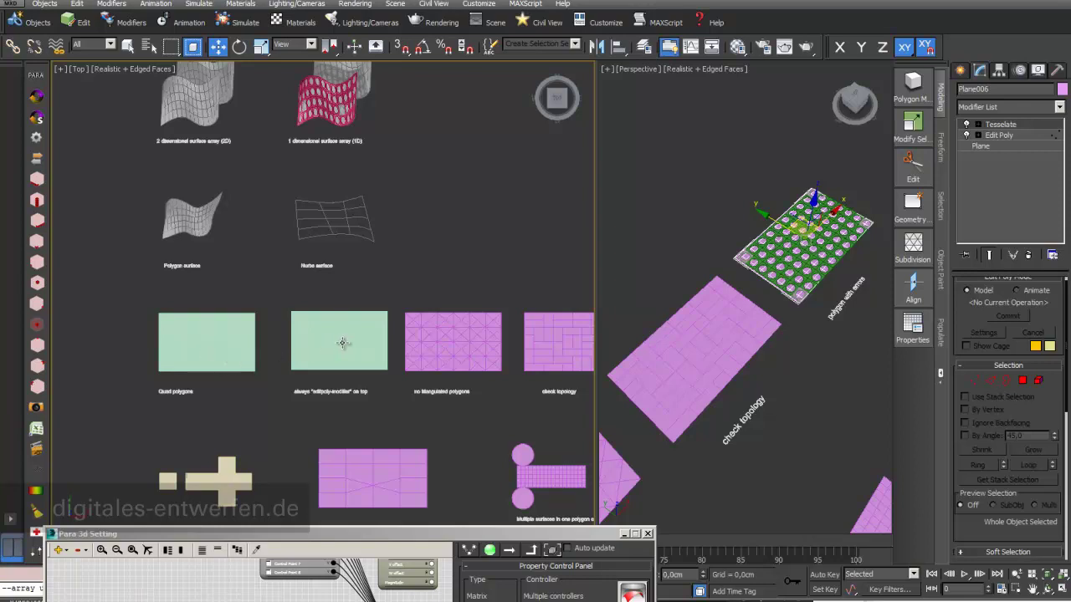
pyautogui.scroll(4, 355, 347)
pyautogui.moveTo(354, 347); pyautogui.dragTo(276, 353, button='middle')
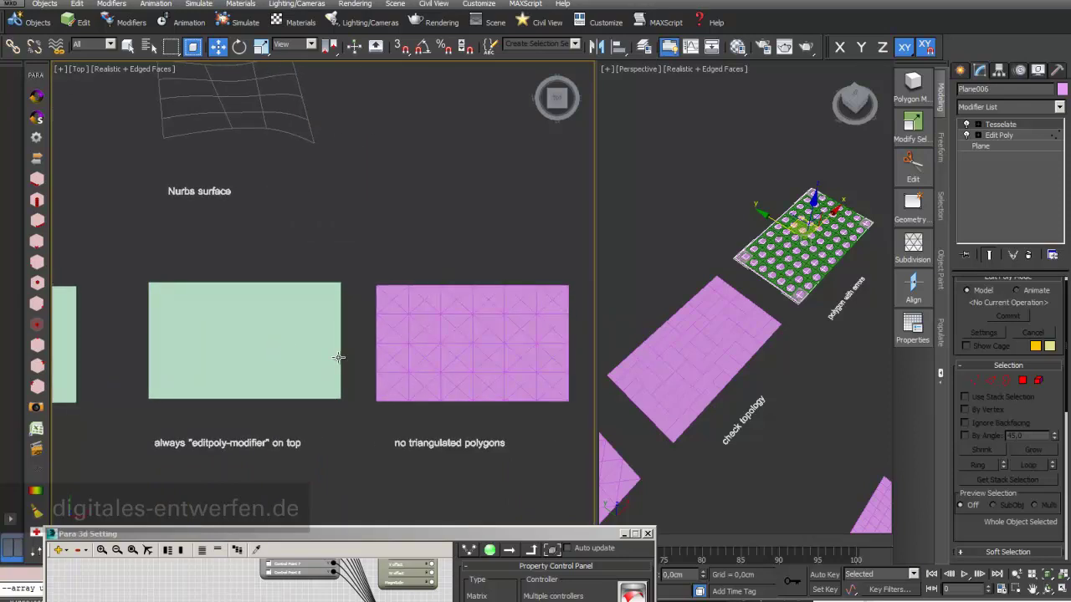
pyautogui.moveTo(513, 380); pyautogui.dragTo(374, 377, button='middle')
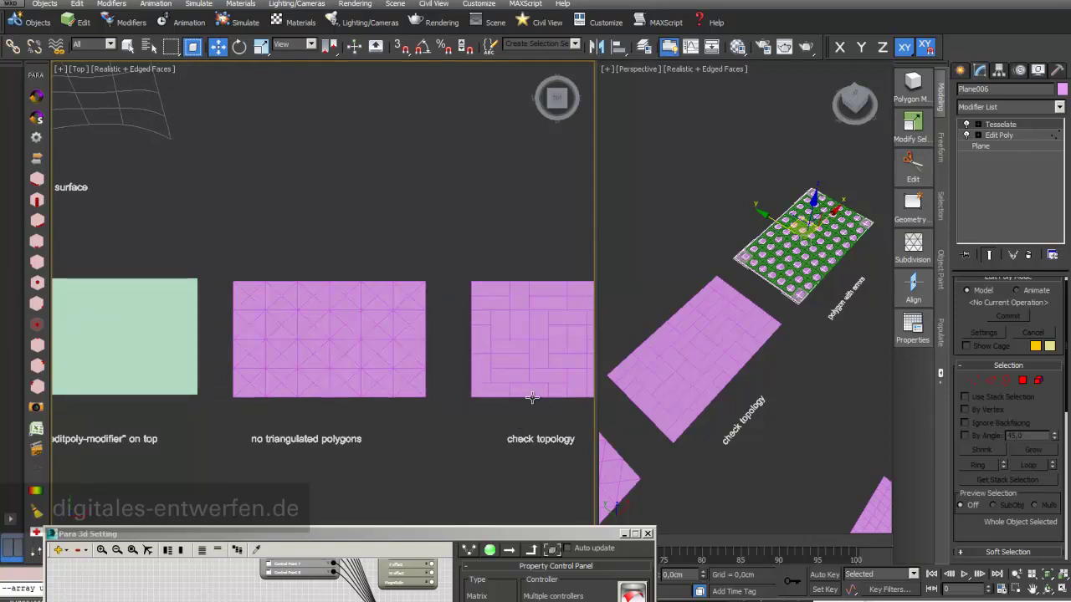
pyautogui.moveTo(547, 363); pyautogui.dragTo(327, 368, button='middle')
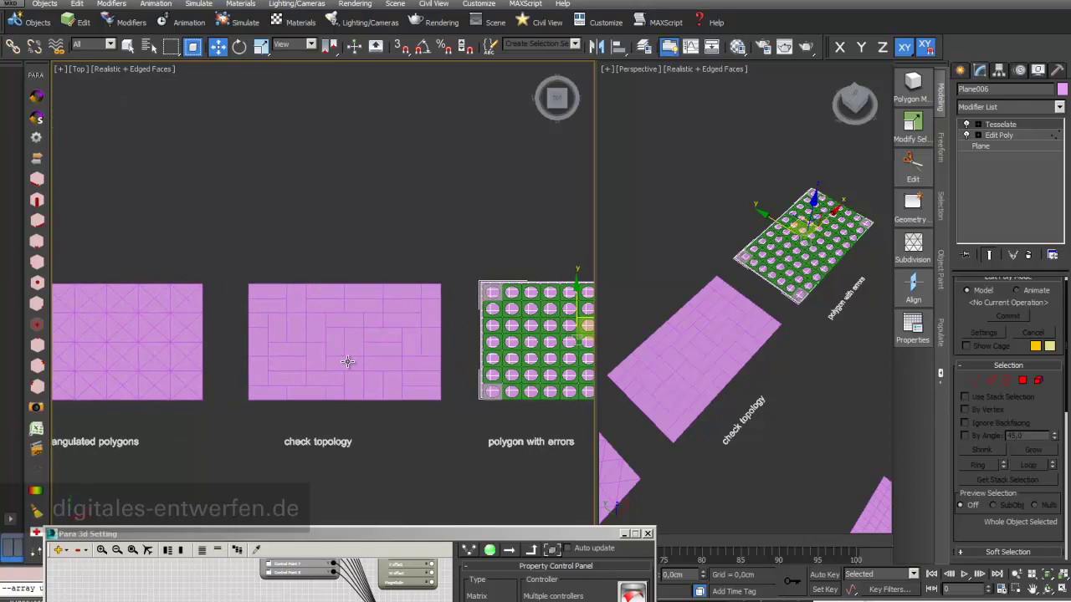
pyautogui.scroll(5, 351, 368)
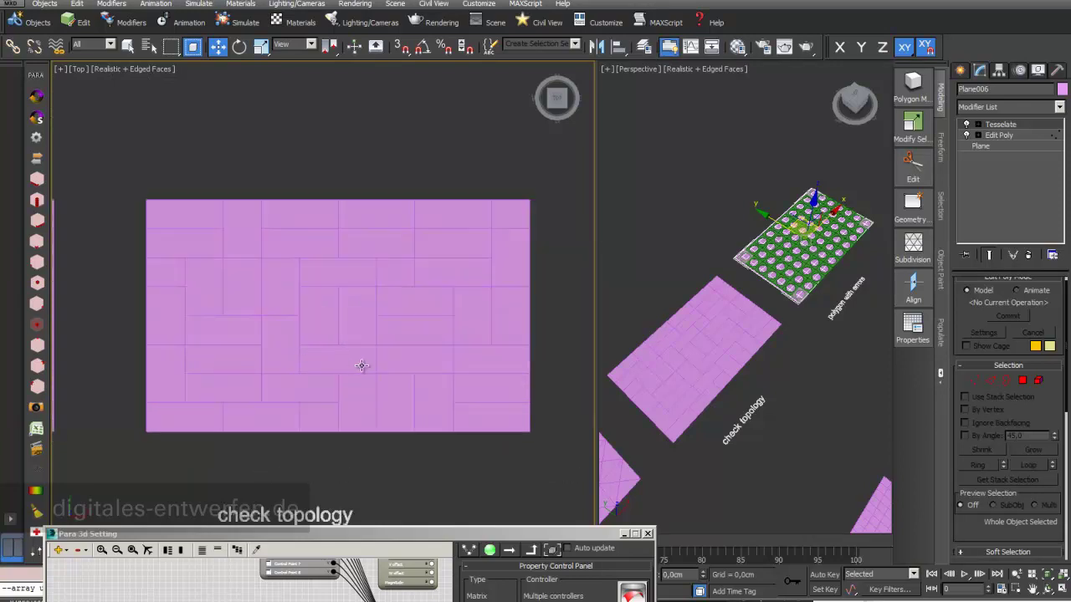
pyautogui.moveTo(450, 371); pyautogui.dragTo(388, 377, button='middle')
pyautogui.moveTo(455, 352); pyautogui.dragTo(280, 385, button='middle')
# Select the cross-shaped unfolded box Box001 and switch its UVW Mapping Paste modifier off and on again to compare the folded and flattened shapes
pyautogui.moveTo(366, 349); pyautogui.dragTo(429, 189)
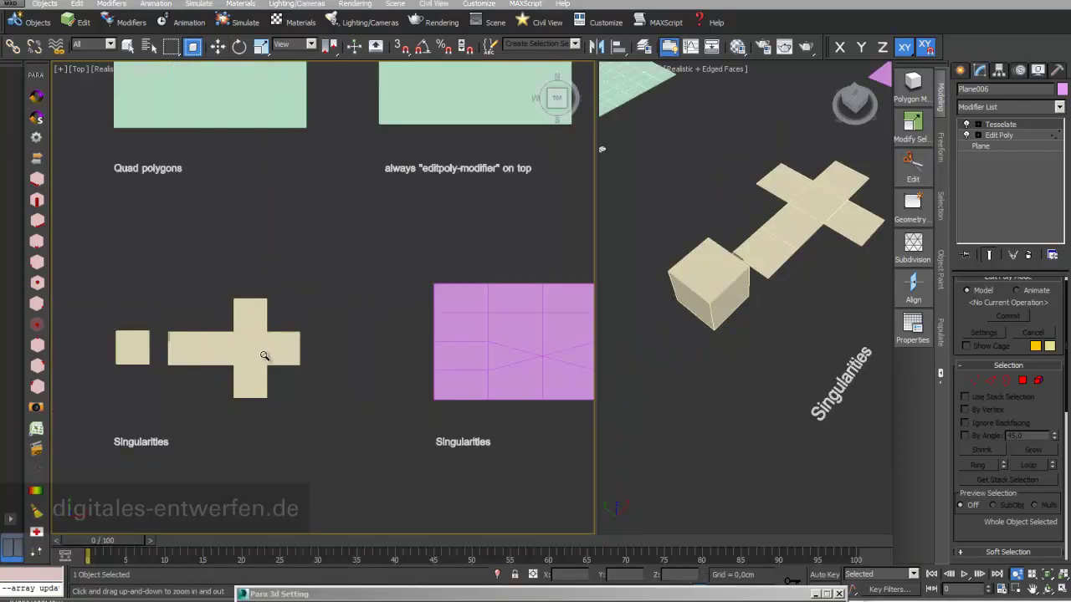
pyautogui.click(218, 51)
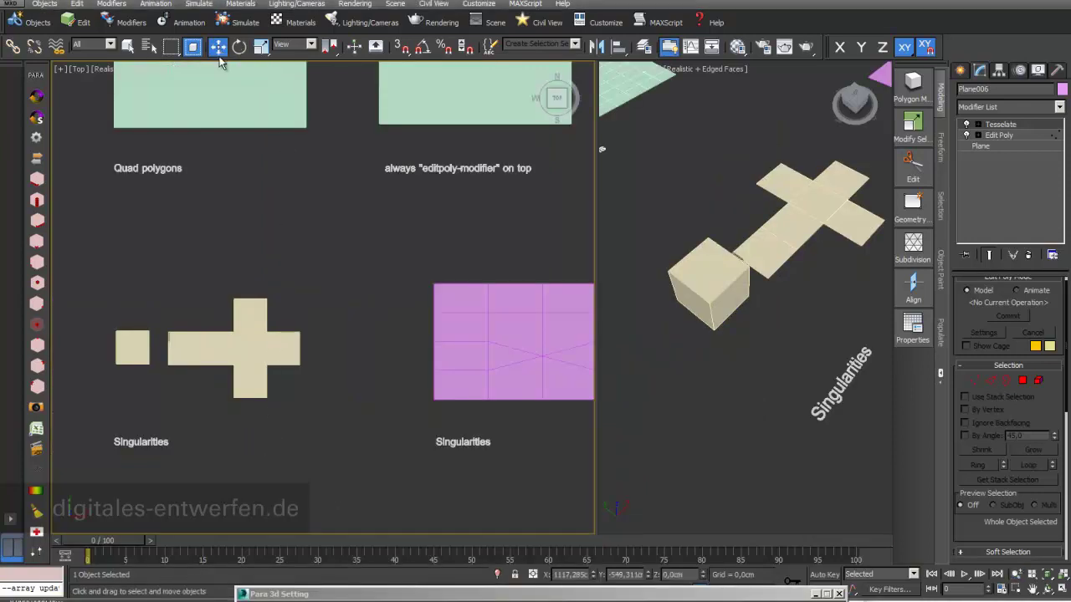
pyautogui.click(242, 361)
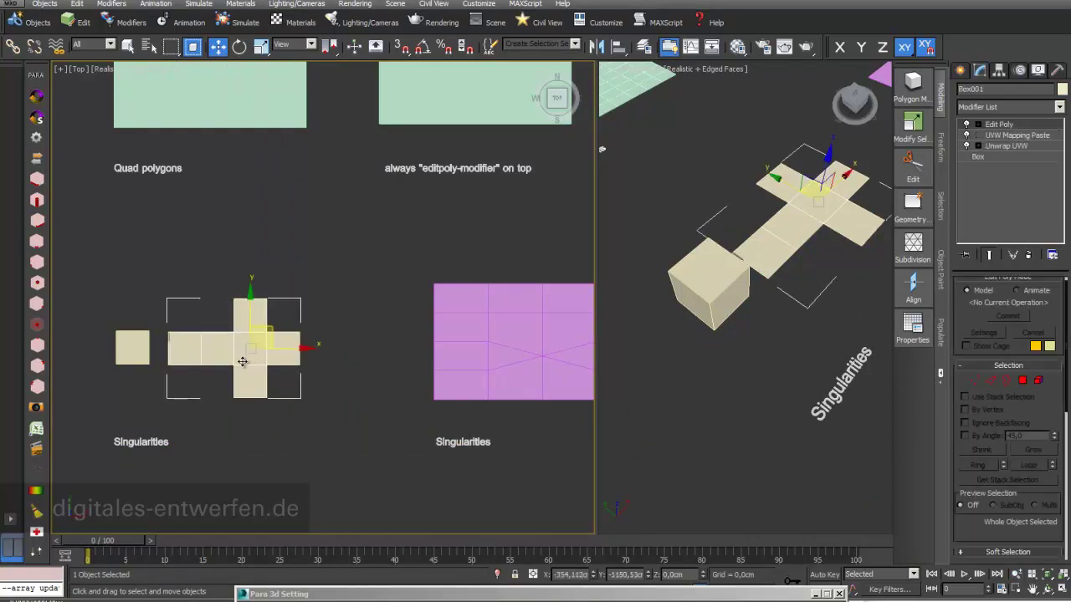
pyautogui.click(967, 134)
pyautogui.moveTo(601, 149); pyautogui.dragTo(806, 241, button='middle')
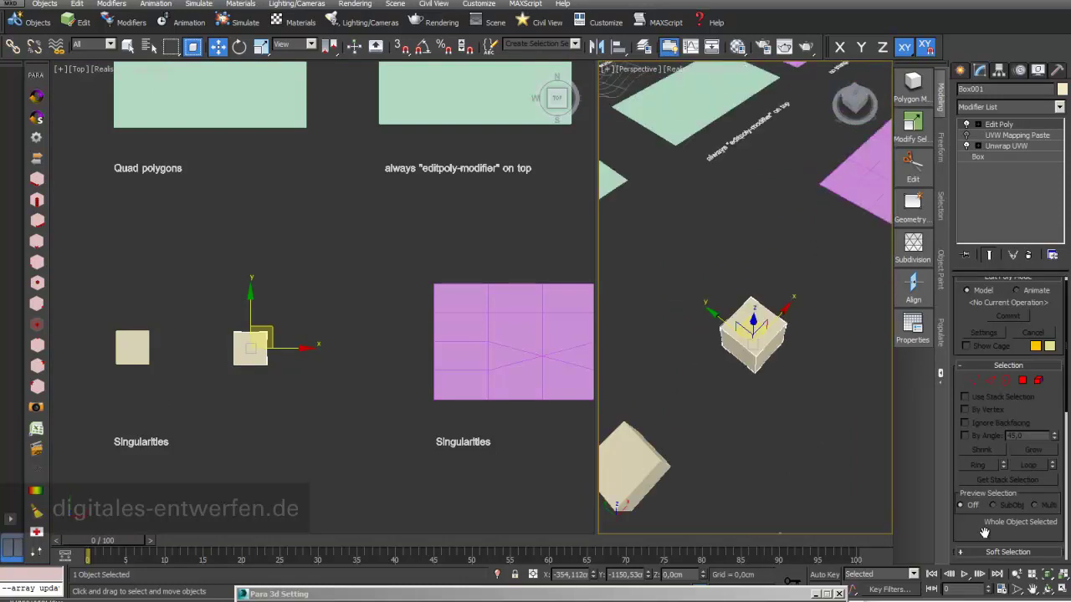
pyautogui.click(1016, 573)
pyautogui.moveTo(770, 341); pyautogui.dragTo(760, 317)
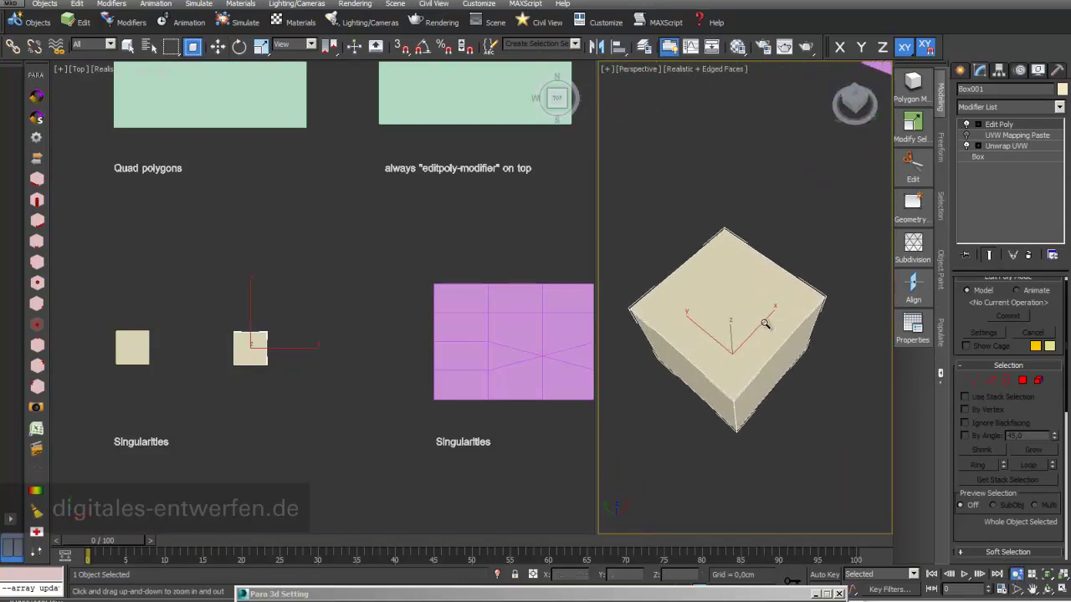
pyautogui.click(967, 136)
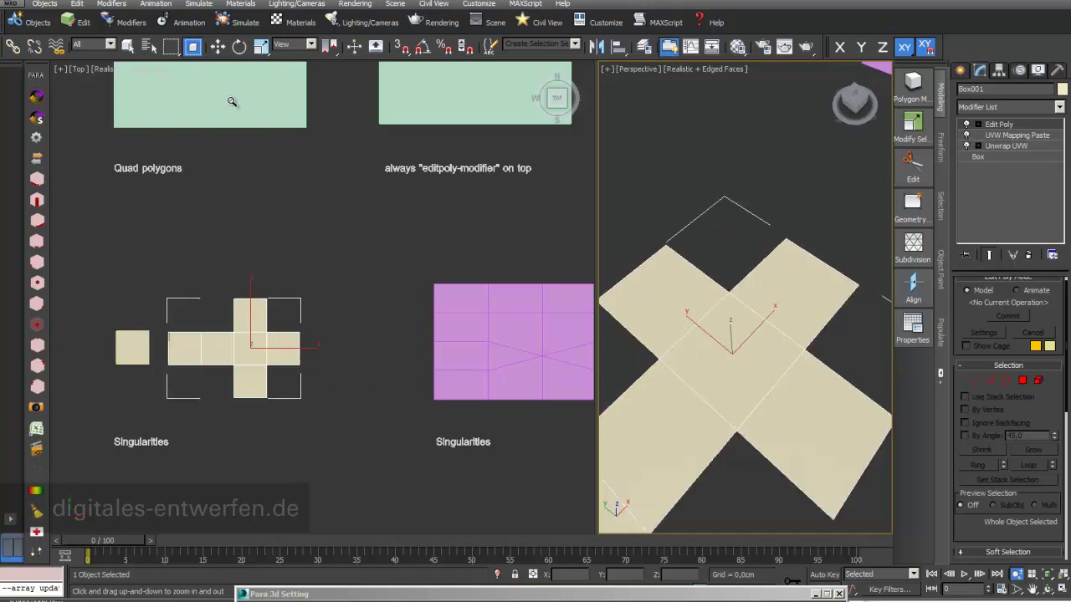
# Examine the face layout and inner corners of the flattened box against the rectangular Quad polygons plane
pyautogui.click(217, 46)
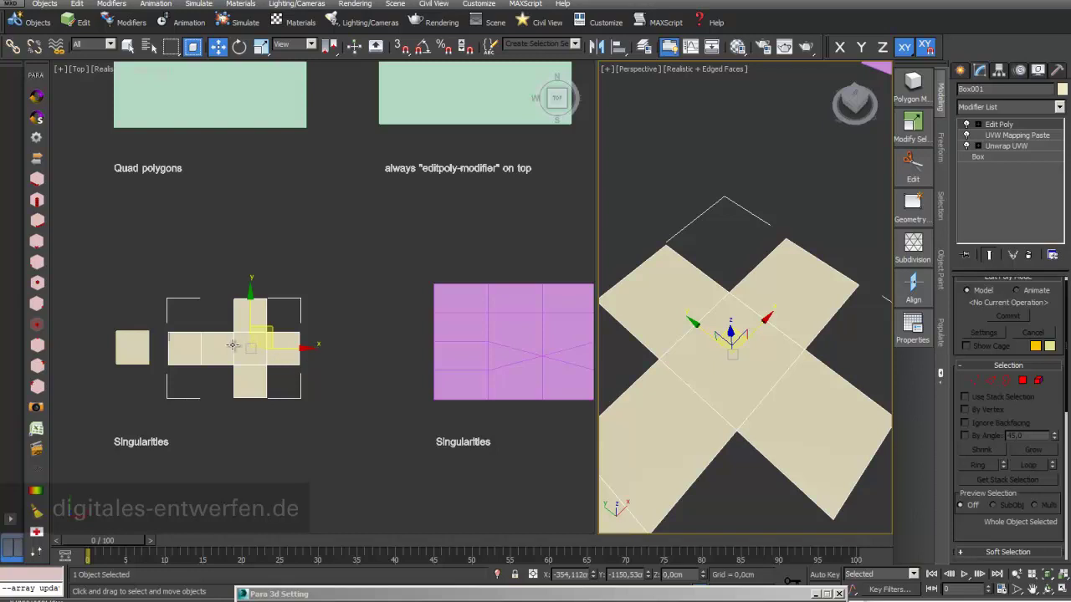
pyautogui.scroll(4, 233, 336)
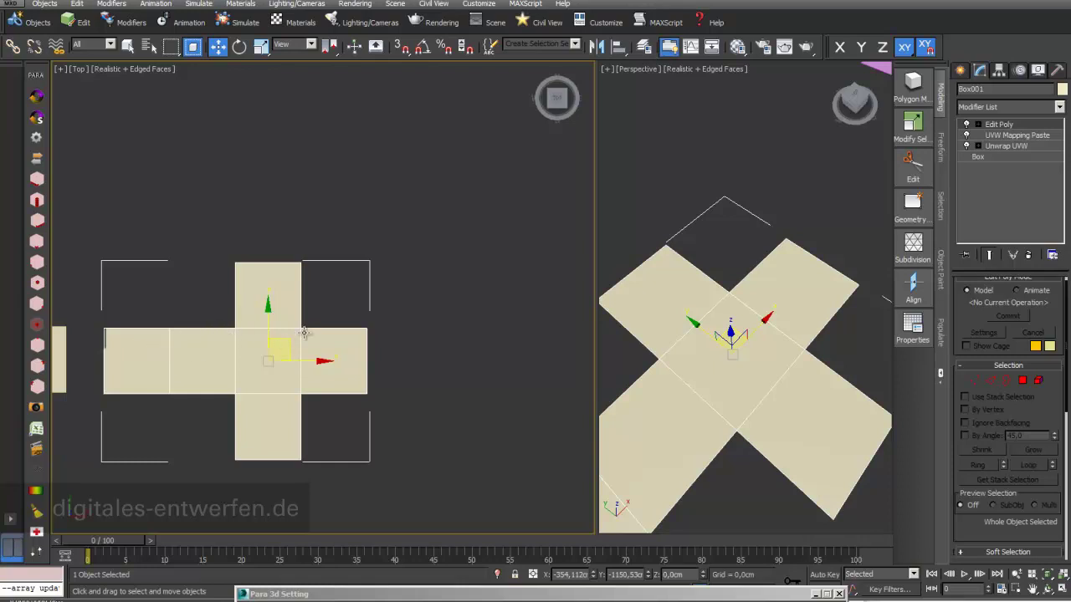
pyautogui.scroll(-3, 330, 326)
pyautogui.scroll(-2, 326, 332)
pyautogui.moveTo(309, 294); pyautogui.dragTo(289, 366, button='middle')
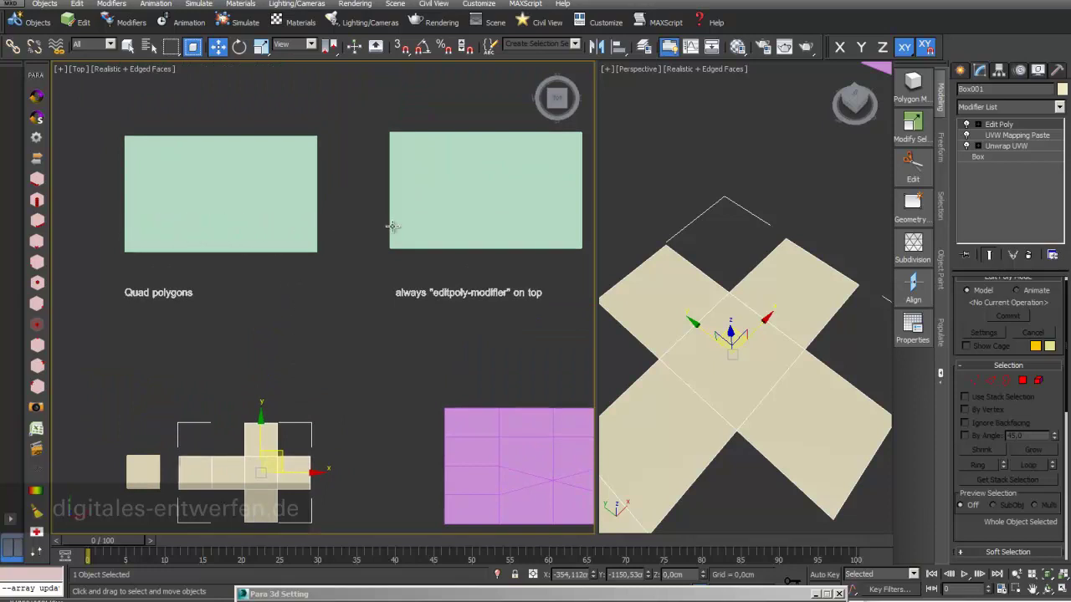
pyautogui.scroll(-2, 381, 386)
pyautogui.moveTo(382, 386); pyautogui.dragTo(381, 291, button='middle')
pyautogui.scroll(2, 377, 327)
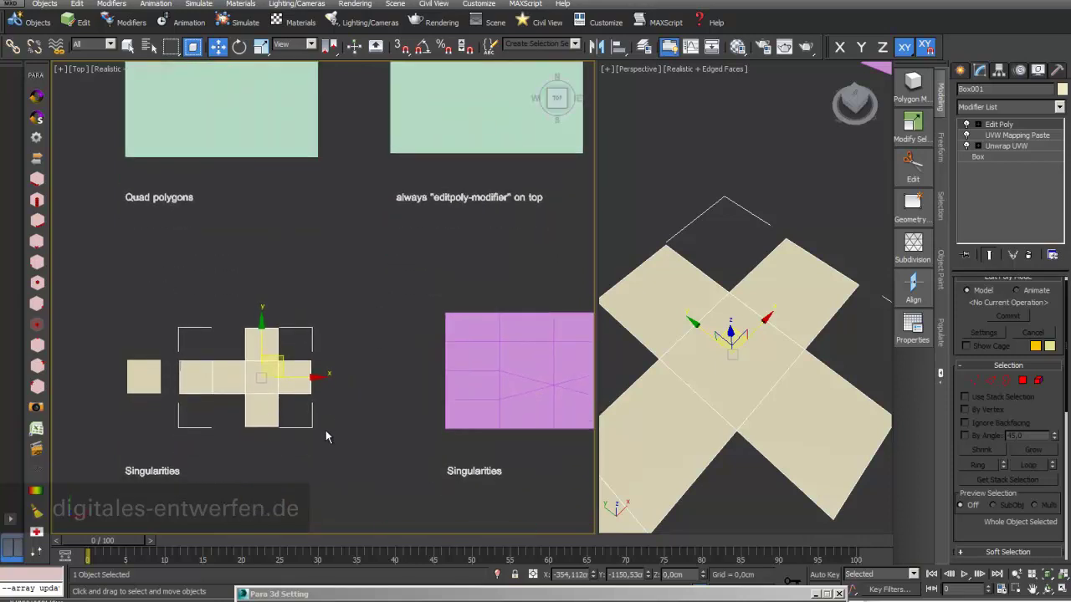
# Try to assign Box001 as the surface of both 2D array controllers in the Para 3d settings and update the array
pyautogui.click(536, 596)
pyautogui.click(827, 264)
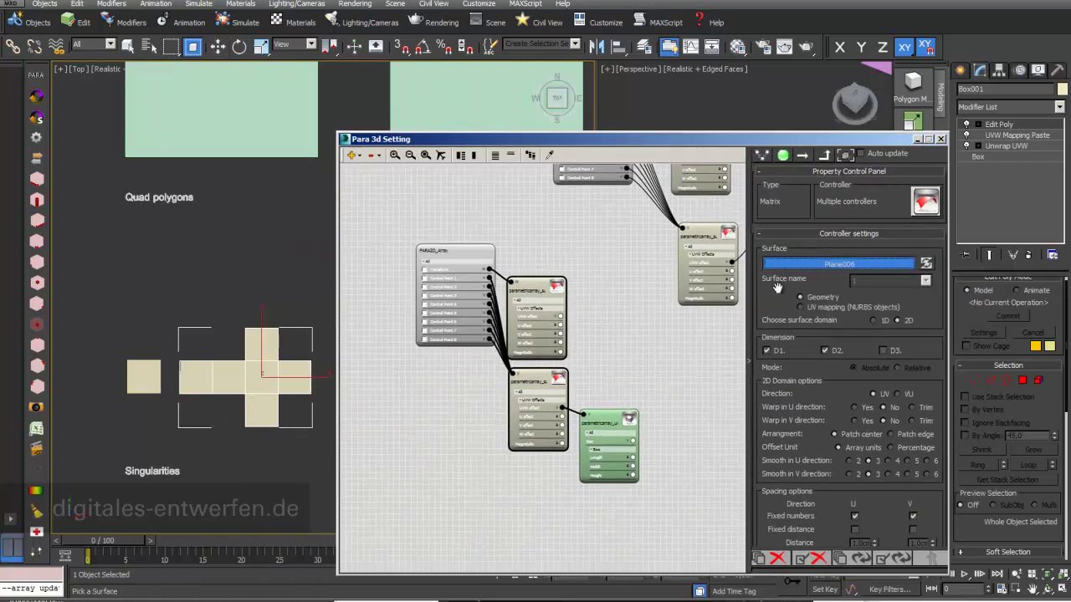
pyautogui.click(241, 391)
pyautogui.click(898, 562)
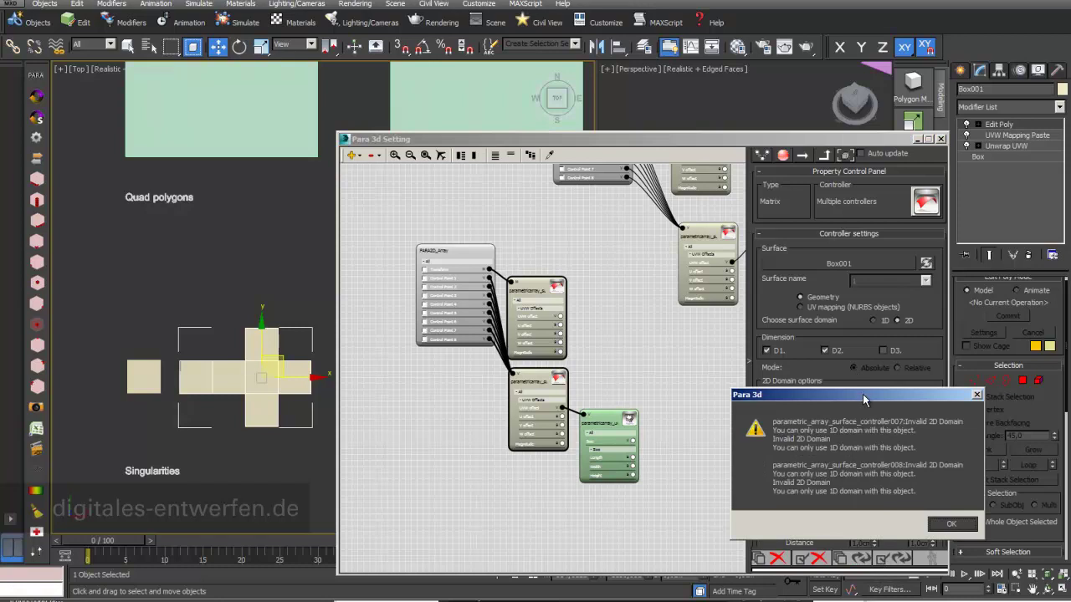
pyautogui.moveTo(862, 395); pyautogui.dragTo(703, 330)
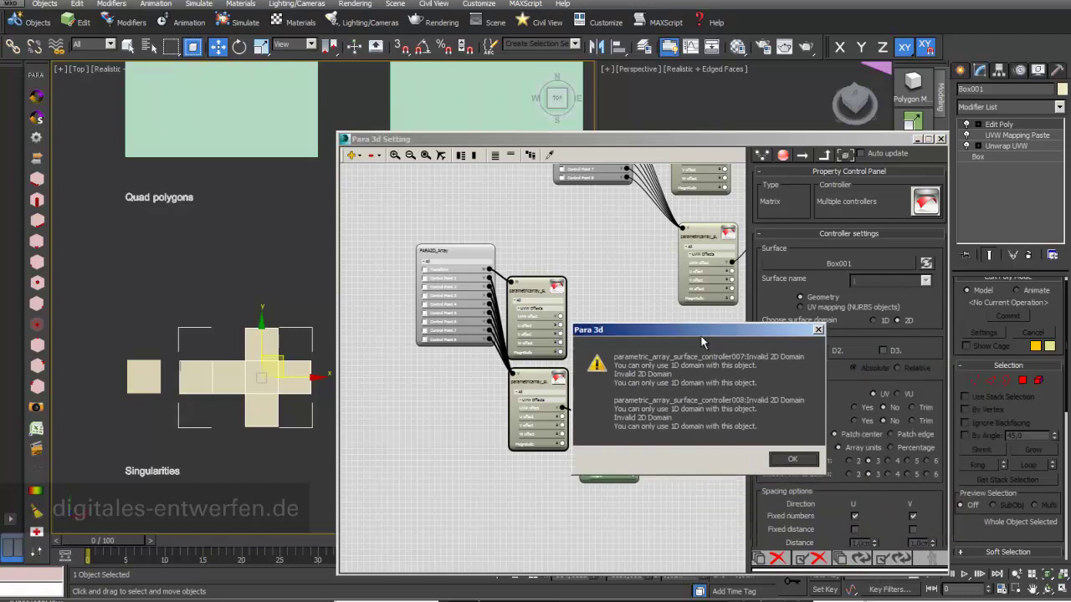
pyautogui.click(795, 461)
# Select a panel of the "1 dimensional surface array (1D)" example and use it to select its PARA_1D_Array helper in the Para 3d settings
pyautogui.moveTo(688, 135); pyautogui.dragTo(613, 288)
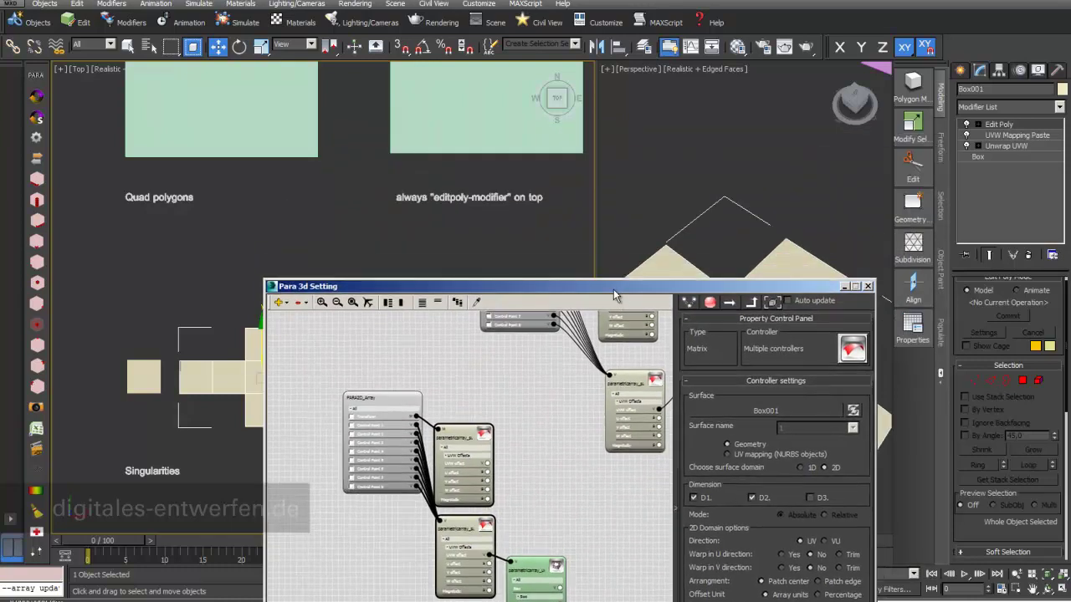
pyautogui.moveTo(564, 374); pyautogui.dragTo(507, 549, button='middle')
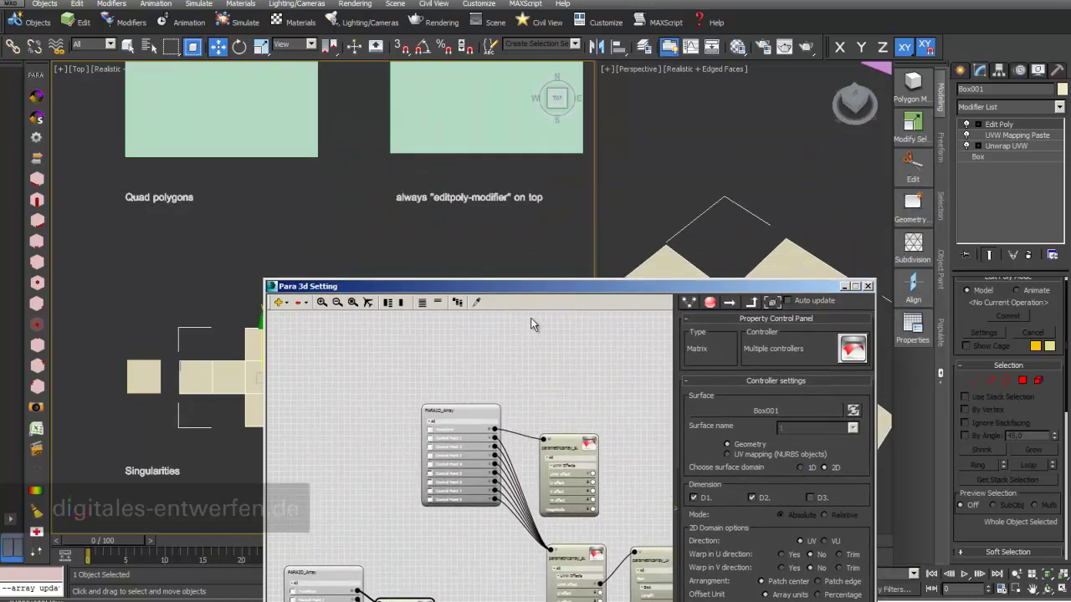
pyautogui.moveTo(536, 283); pyautogui.dragTo(552, 599)
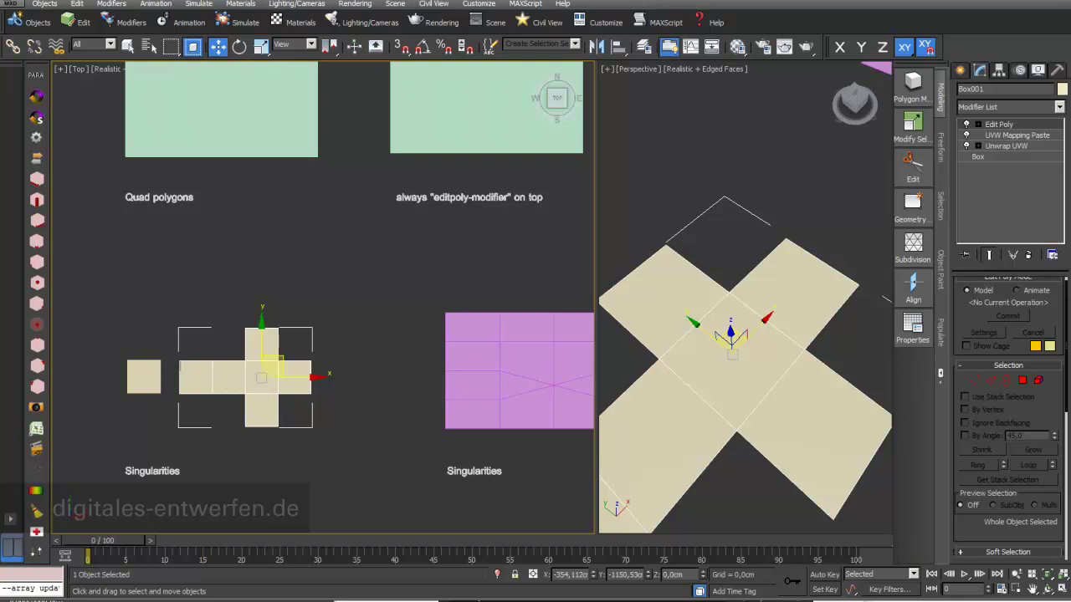
pyautogui.scroll(-2, 432, 282)
pyautogui.moveTo(433, 281); pyautogui.dragTo(394, 469, button='middle')
pyautogui.moveTo(395, 303); pyautogui.dragTo(400, 410, button='middle')
pyautogui.moveTo(594, 575); pyautogui.dragTo(630, 398)
pyautogui.click(378, 276)
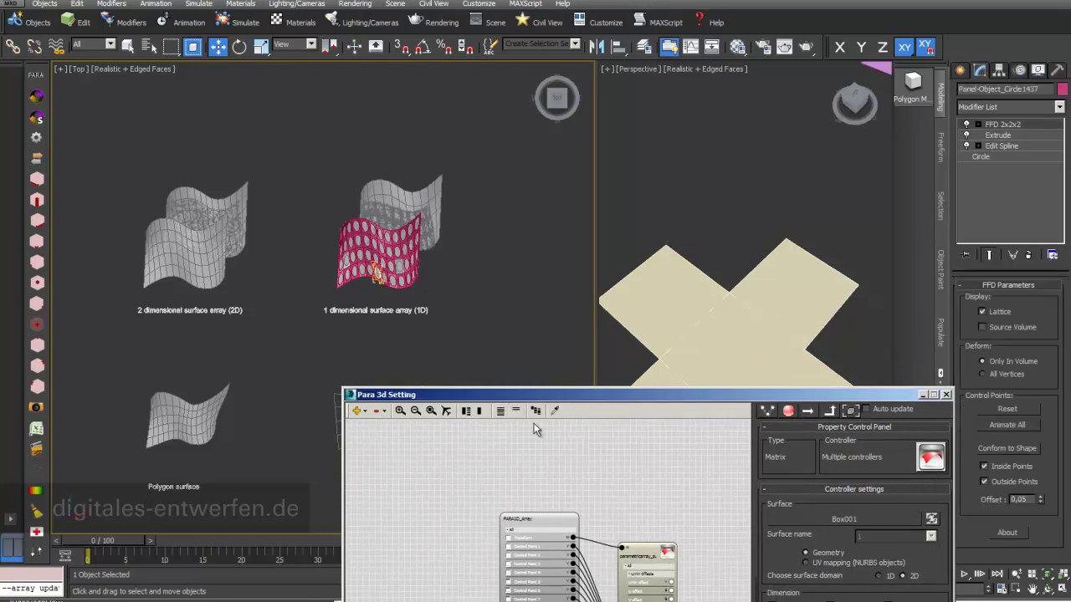
pyautogui.click(554, 411)
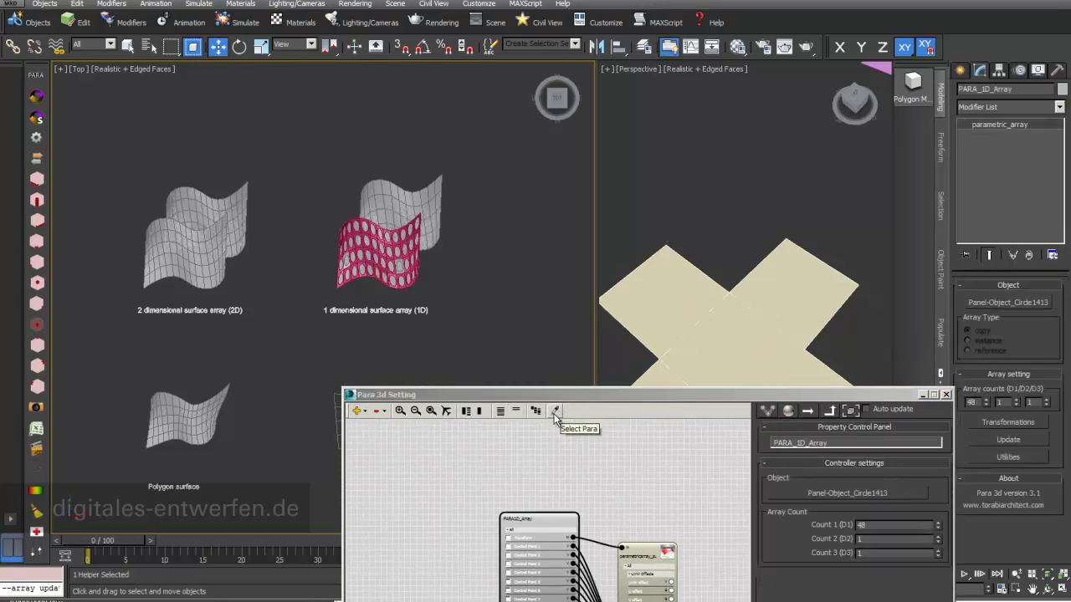
# Select both surface controllers of the PARA_1D_Array, assign the flattened Box001 as their surface and update the panel array
pyautogui.click(653, 559)
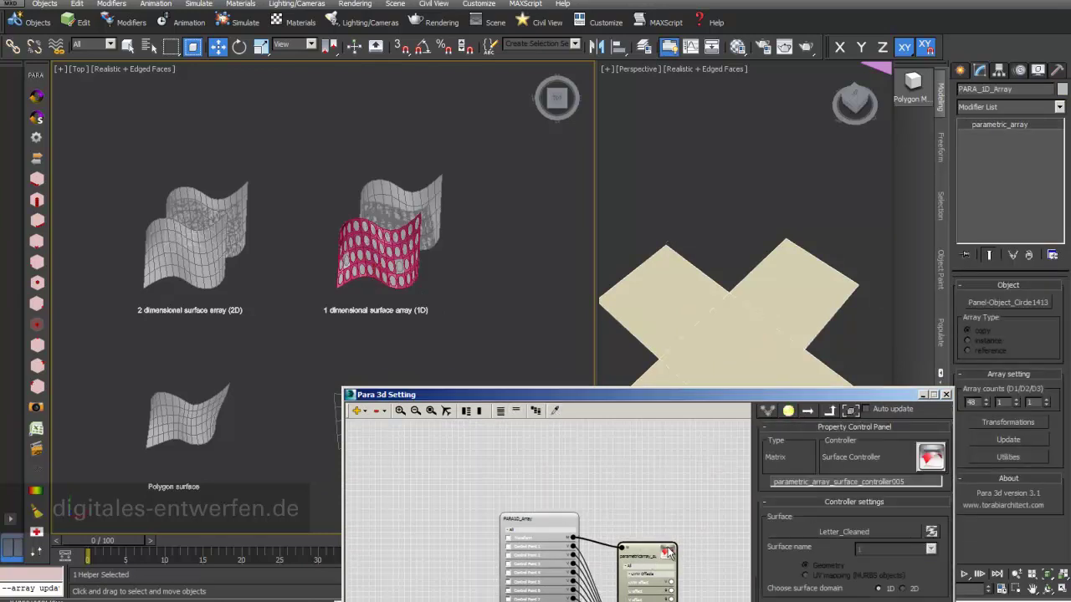
pyautogui.moveTo(676, 394); pyautogui.dragTo(721, 159)
pyautogui.moveTo(699, 430); pyautogui.dragTo(618, 394)
pyautogui.moveTo(256, 454); pyautogui.dragTo(246, 281, button='middle')
pyautogui.click(888, 286)
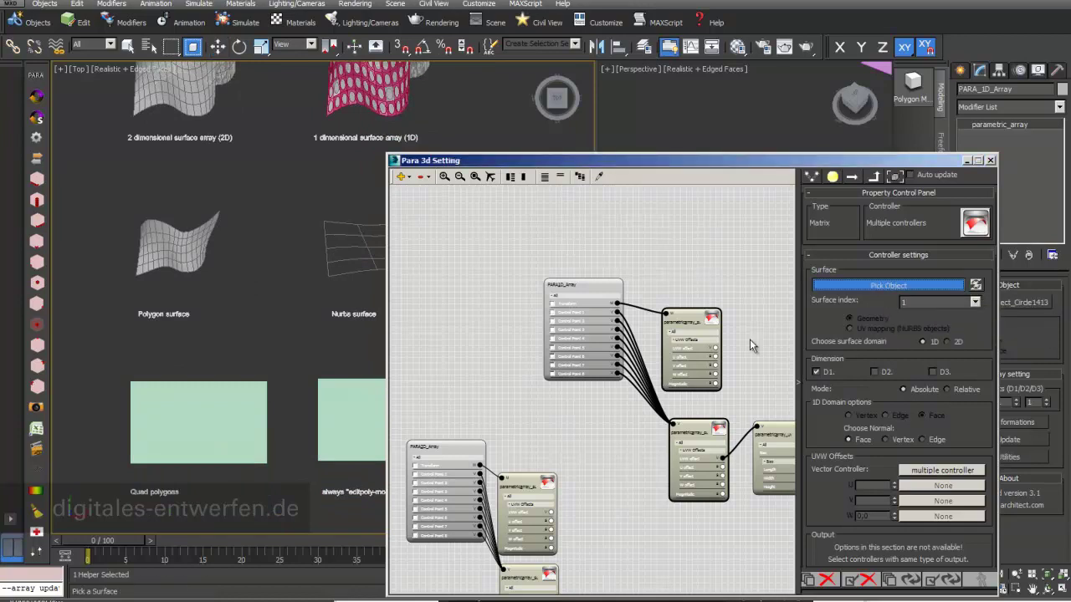
pyautogui.moveTo(247, 489); pyautogui.dragTo(247, 255, button='middle')
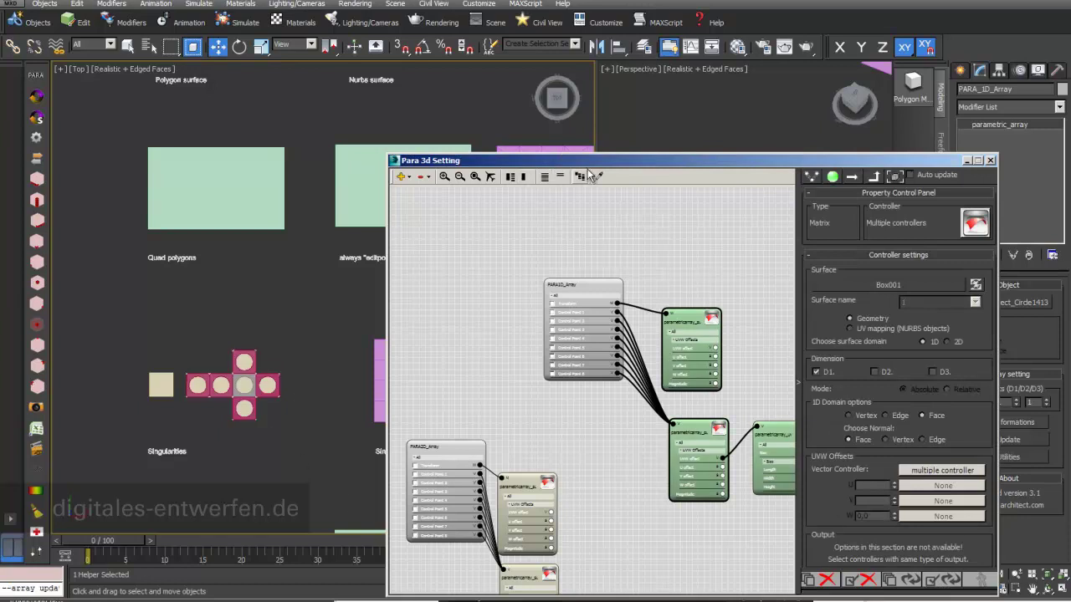
pyautogui.moveTo(588, 160); pyautogui.dragTo(518, 601)
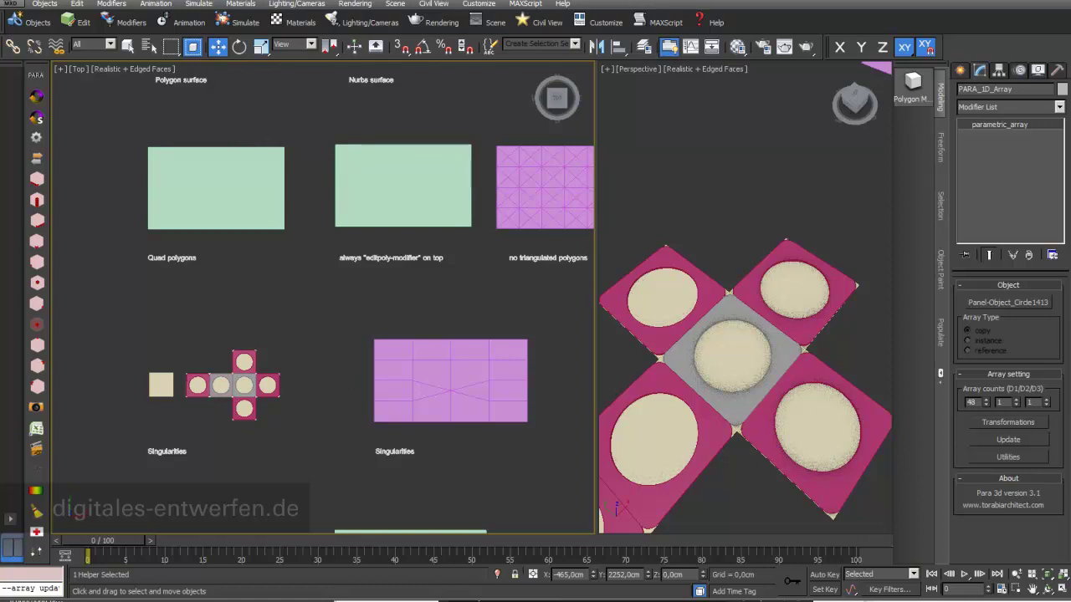
# Examine the converging edges in the middle of the purple plane labelled Singularities
pyautogui.moveTo(554, 413); pyautogui.dragTo(336, 410, button='middle')
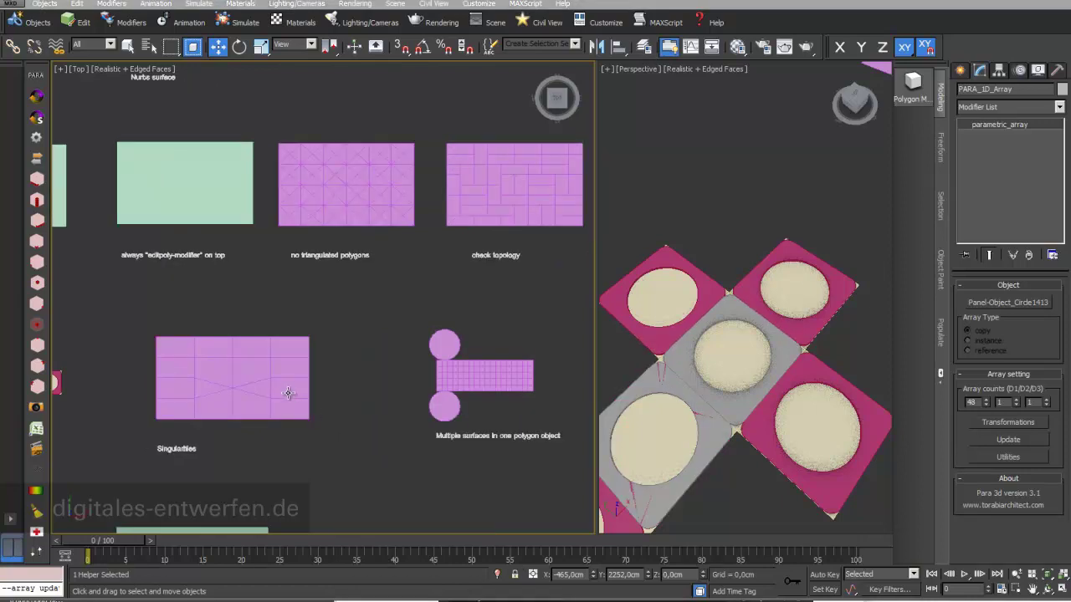
pyautogui.moveTo(244, 375); pyautogui.dragTo(318, 304, button='middle')
pyautogui.scroll(2, 259, 309)
pyautogui.scroll(2, 262, 308)
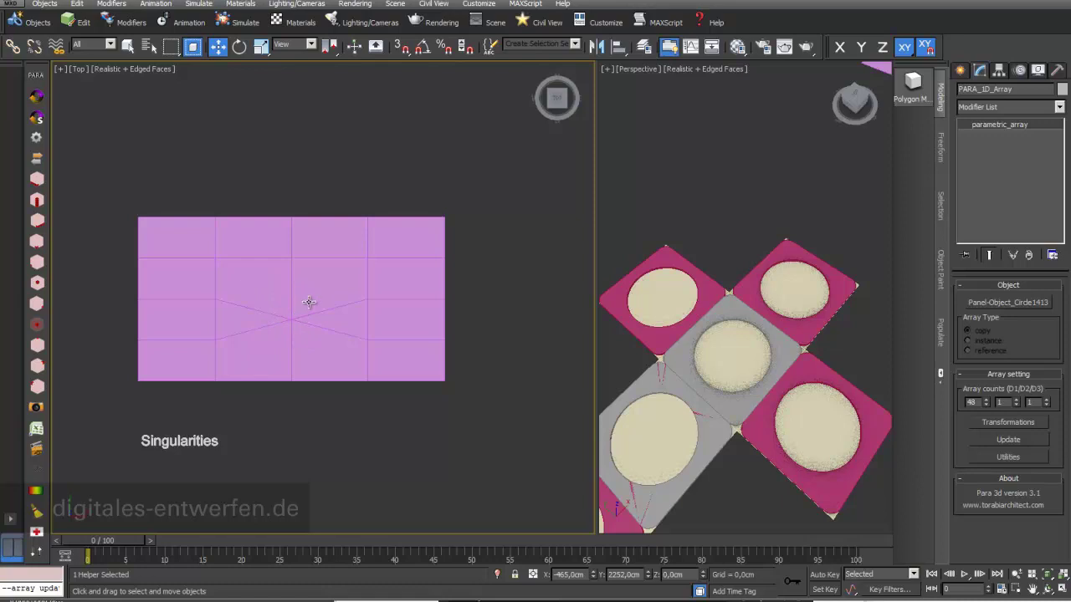
pyautogui.scroll(-3, 309, 296)
pyautogui.scroll(3, 309, 296)
pyautogui.moveTo(309, 296); pyautogui.dragTo(306, 346, button='middle')
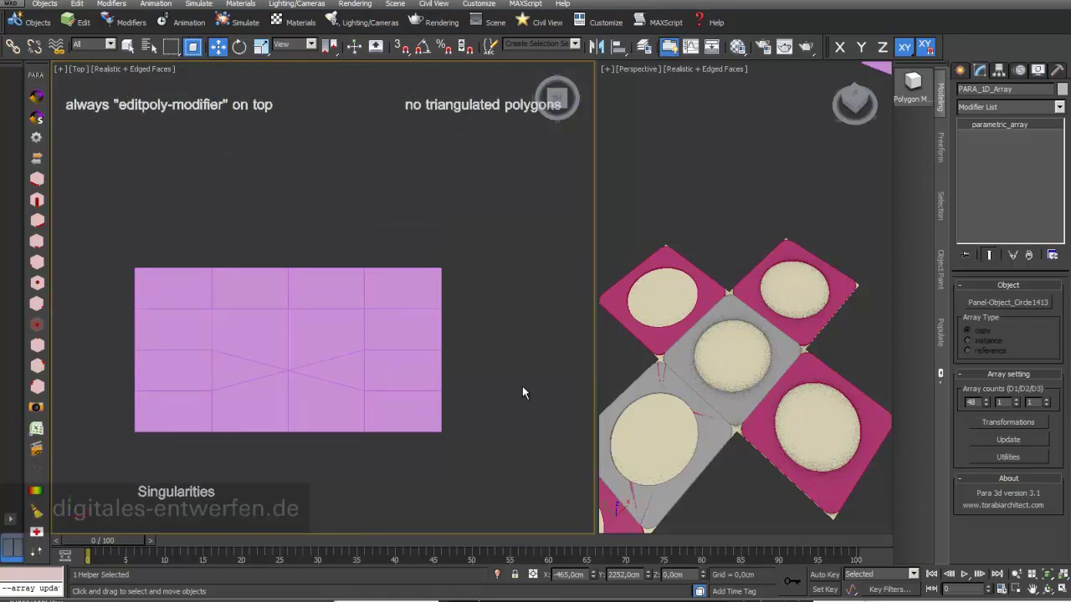
# Select both surface controllers of the PARA_2D_Array, assign the "Multiple surfaces in one polygon object" example as their surface and update the array
pyautogui.scroll(-4, 523, 388)
pyautogui.scroll(2, 351, 382)
pyautogui.moveTo(352, 383); pyautogui.dragTo(259, 371, button='middle')
pyautogui.moveTo(847, 599); pyautogui.dragTo(935, 127)
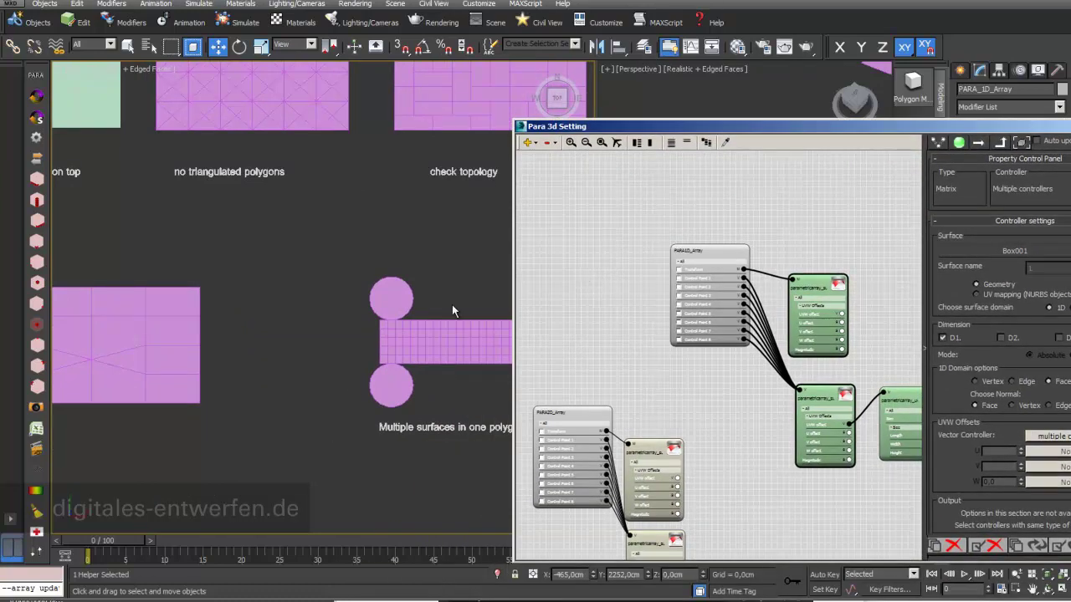
pyautogui.moveTo(469, 304); pyautogui.dragTo(354, 304, button='middle')
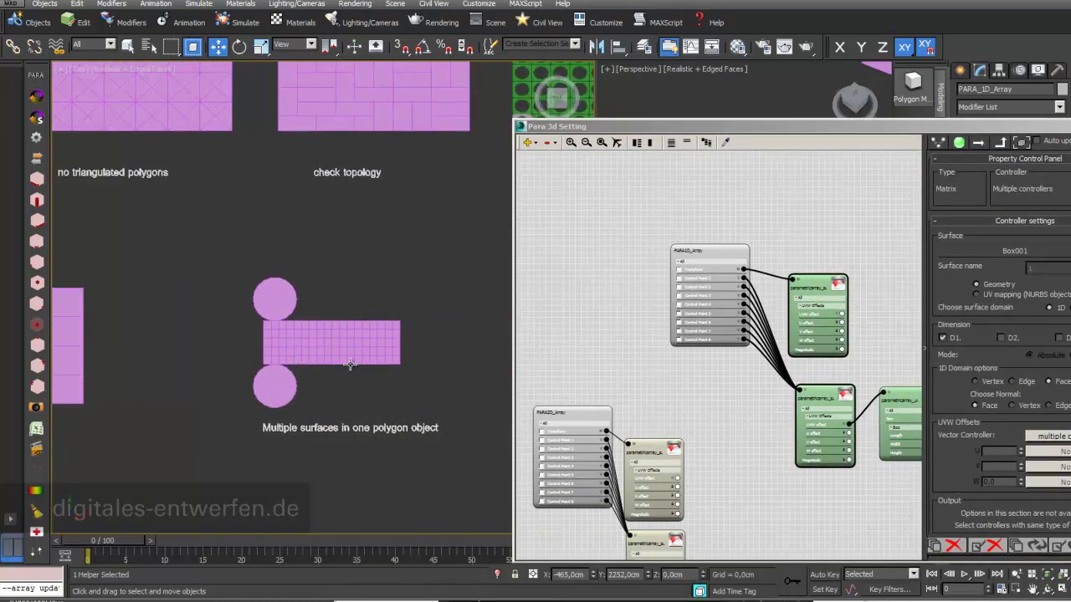
pyautogui.moveTo(638, 402); pyautogui.dragTo(688, 238, button='middle')
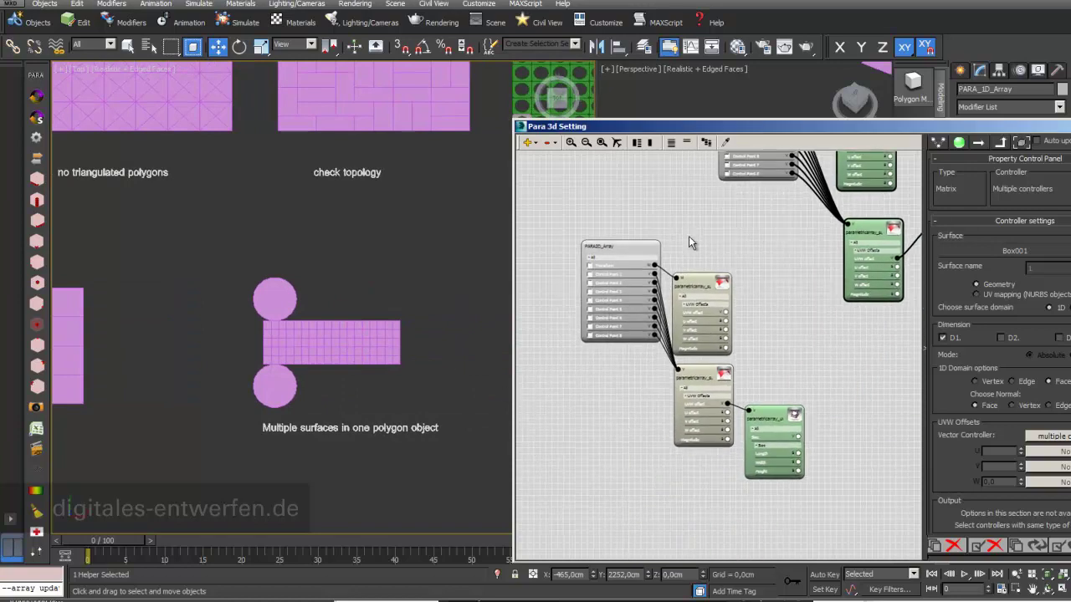
pyautogui.click(706, 285)
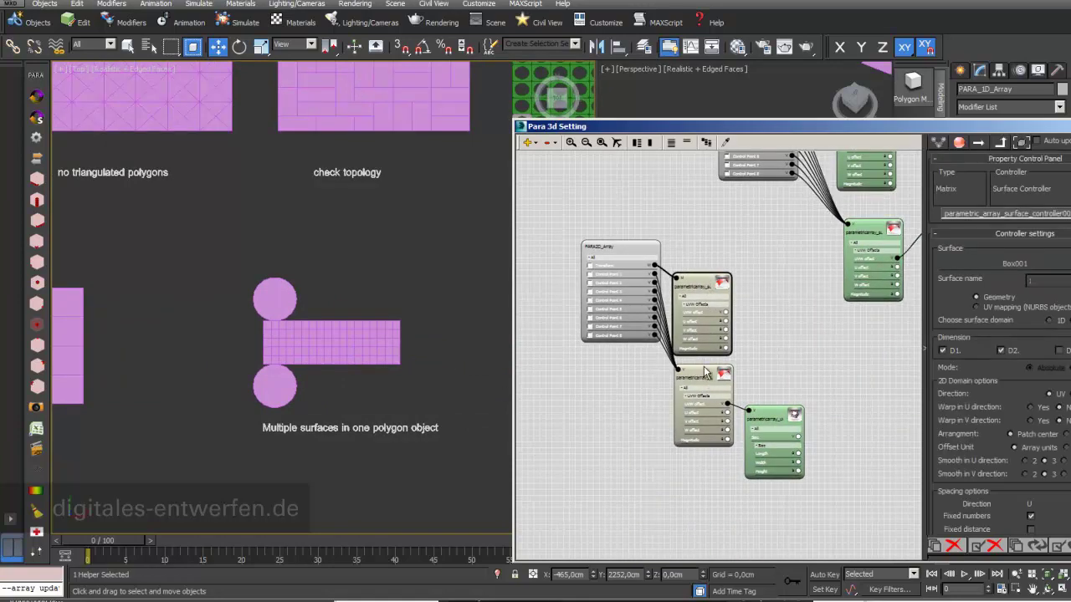
pyautogui.keyDown('ctrl'); pyautogui.click(707, 375); pyautogui.keyUp('ctrl')
pyautogui.click(1038, 253)
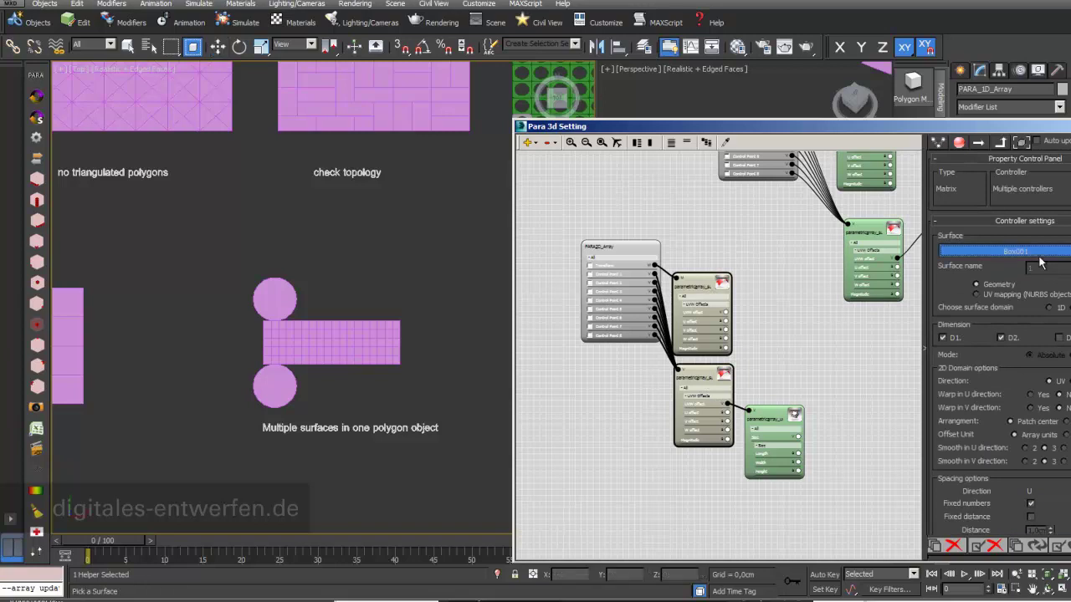
pyautogui.click(346, 351)
pyautogui.moveTo(987, 128); pyautogui.dragTo(881, 106)
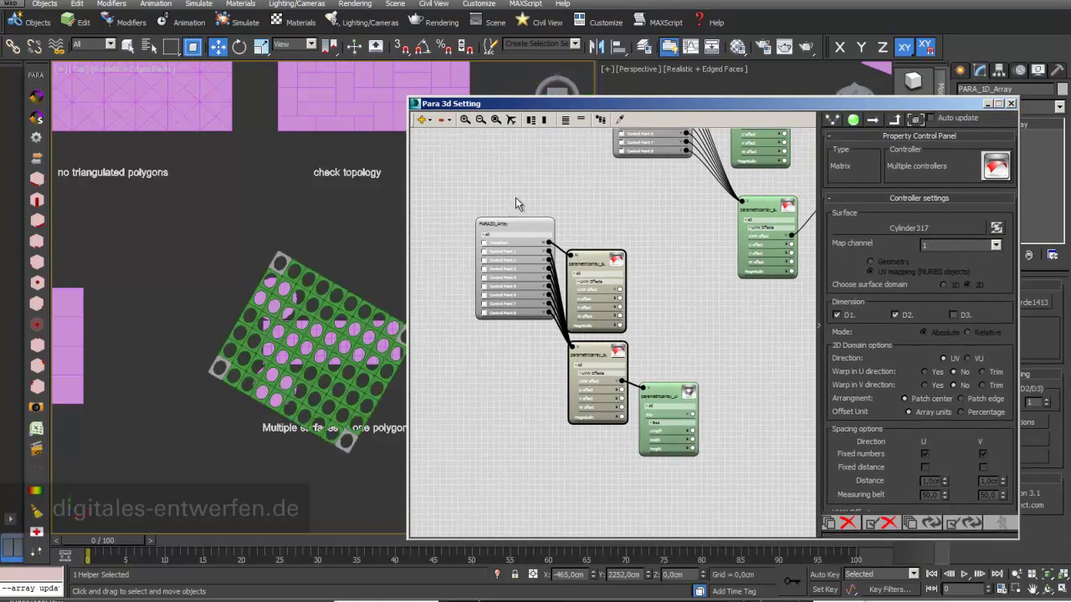
pyautogui.moveTo(623, 102); pyautogui.dragTo(686, 369)
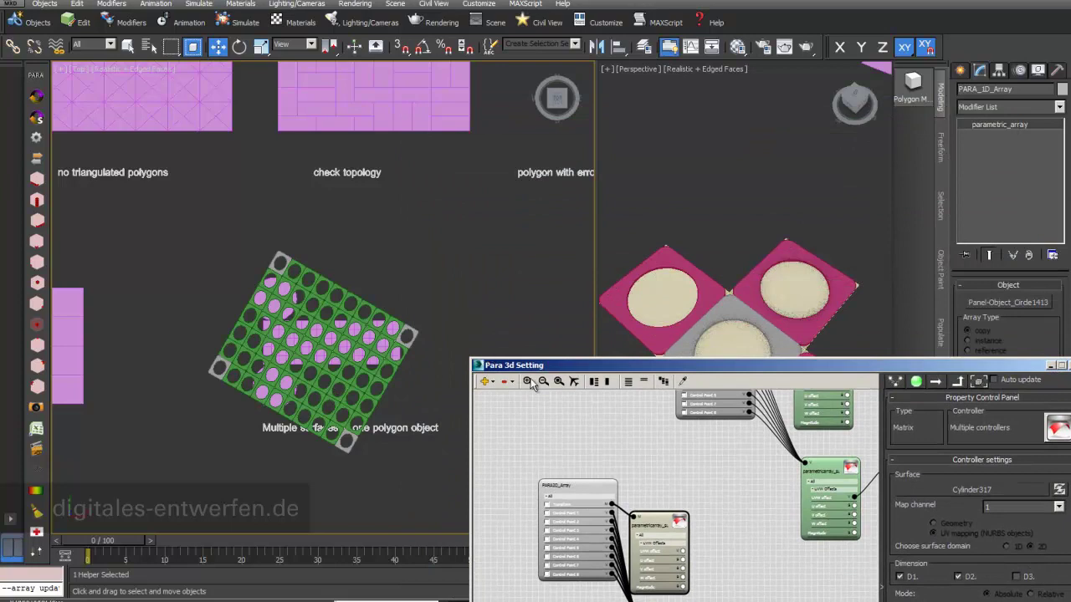
pyautogui.moveTo(572, 365); pyautogui.dragTo(709, 358)
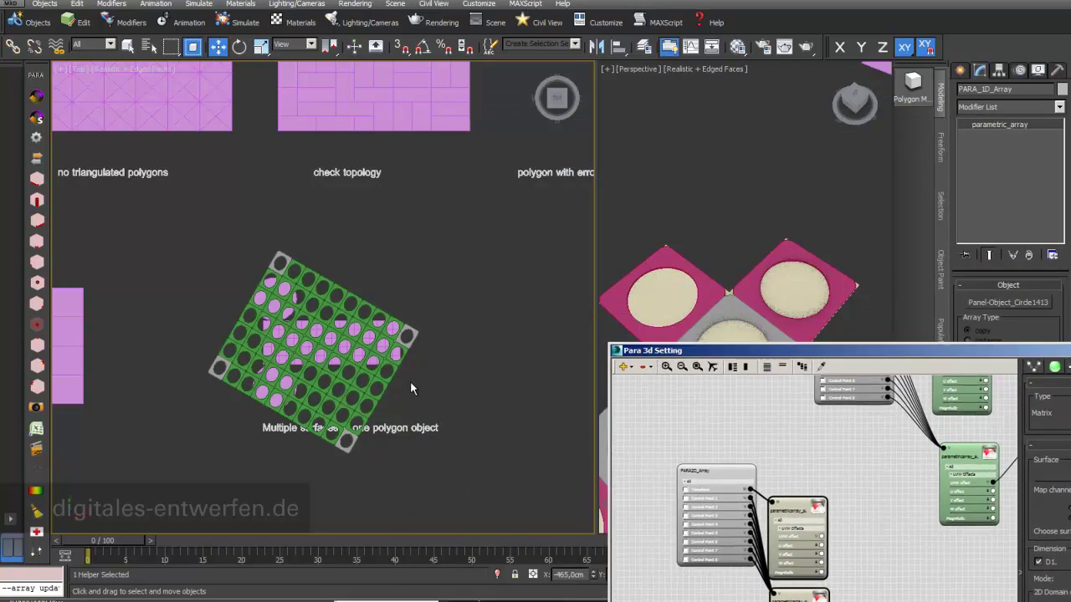
# Select the flattened Torus007 in the "possible objects for 2D/ 1D" row and turn off its UVW Mapping Paste modifier
pyautogui.scroll(-5, 410, 387)
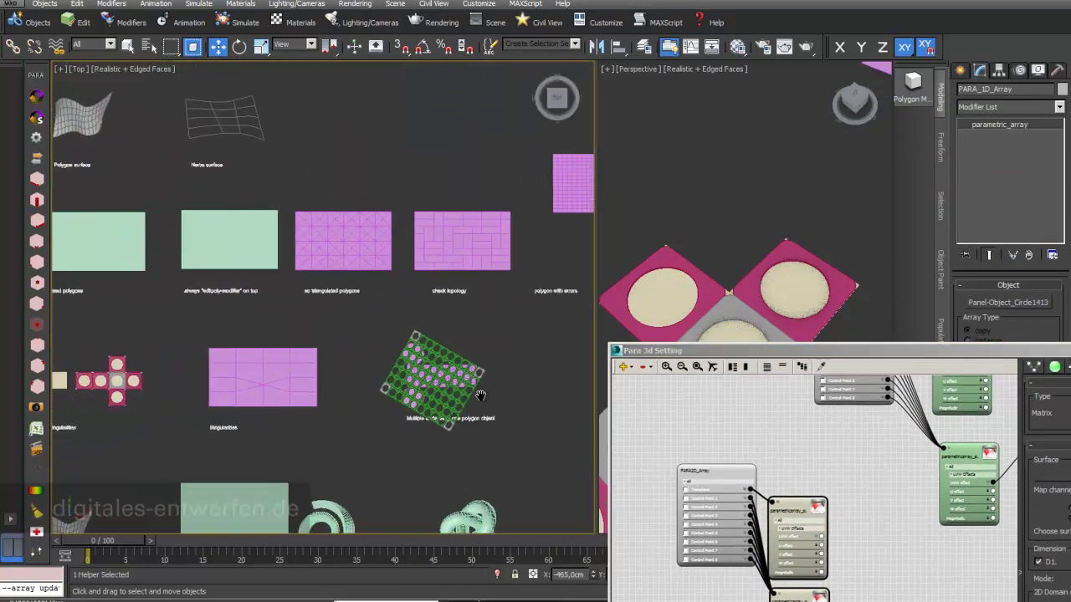
pyautogui.moveTo(491, 392); pyautogui.dragTo(466, 362, button='middle')
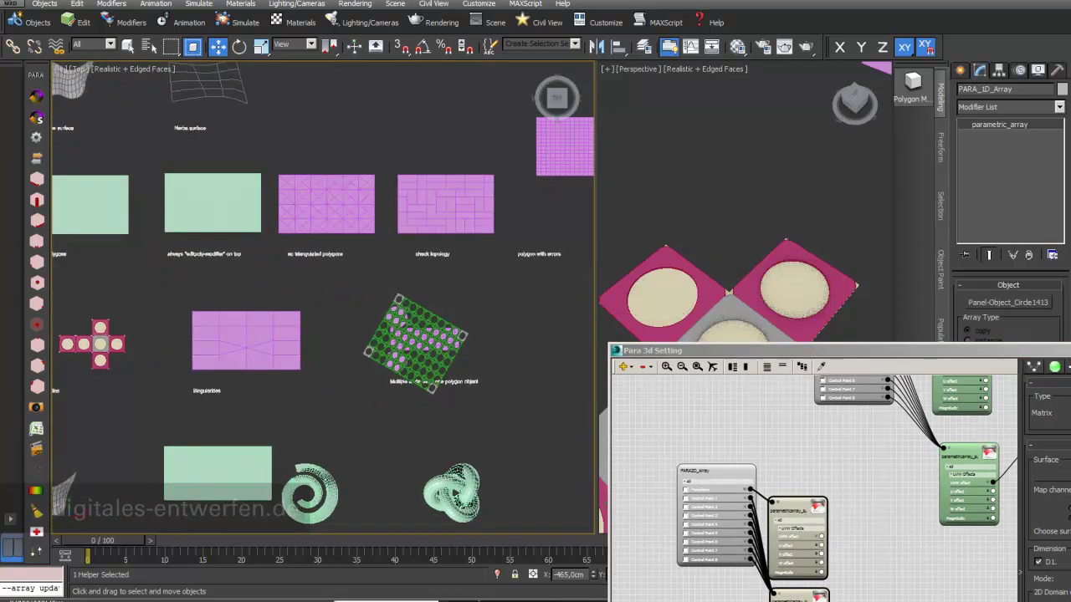
pyautogui.click(165, 500)
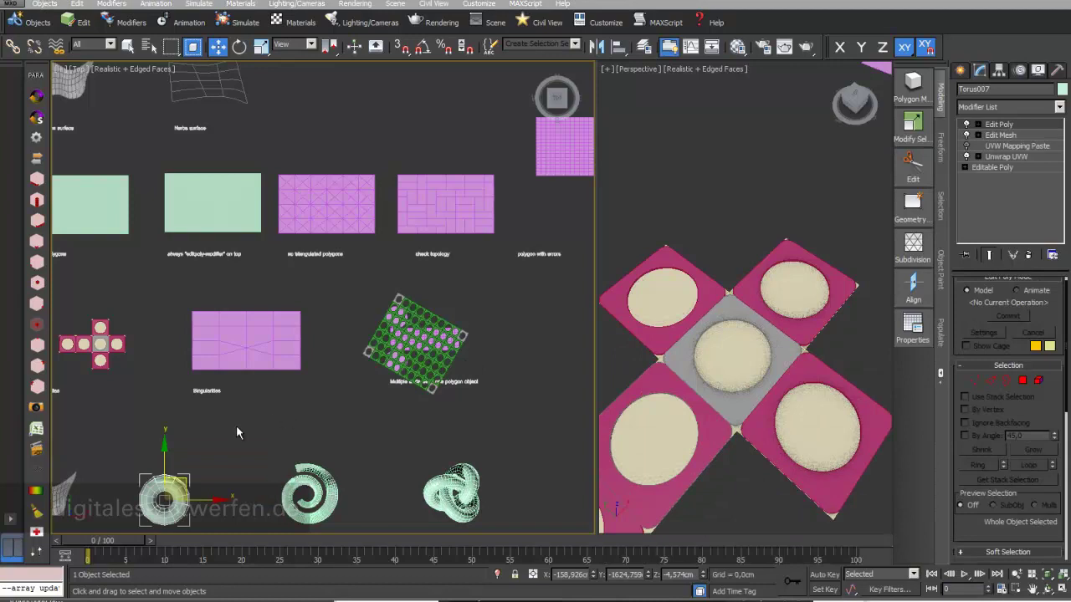
pyautogui.moveTo(236, 432); pyautogui.dragTo(320, 338, button='middle')
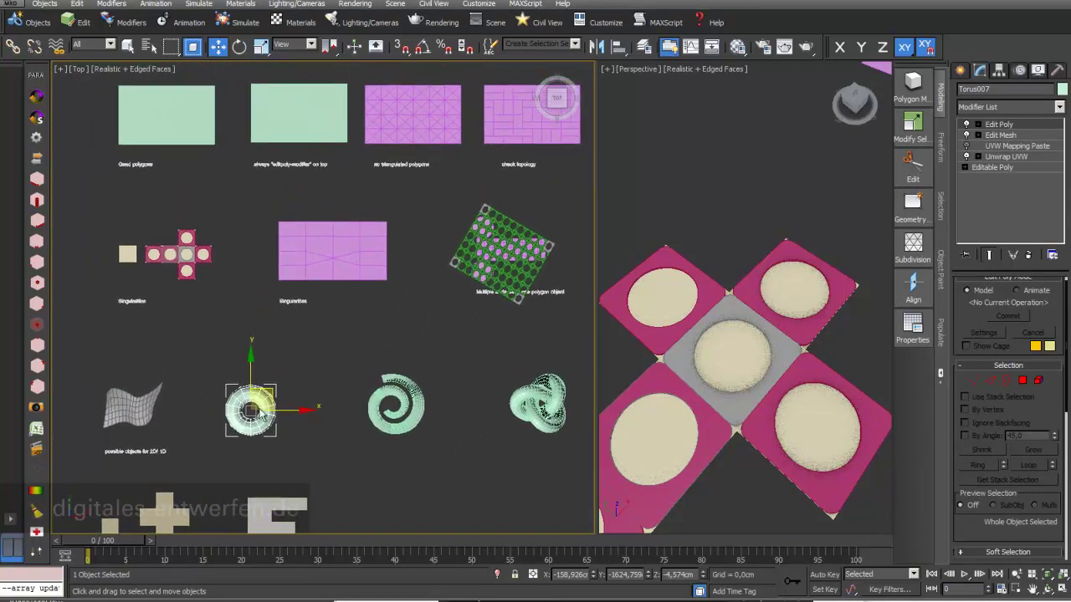
# Frame the wavy Panel-Surface_Polygon001 and disable its Edit Poly, Surface and CrossSection modifiers to expose the base splines
pyautogui.click(136, 407)
pyautogui.scroll(-5, 728, 376)
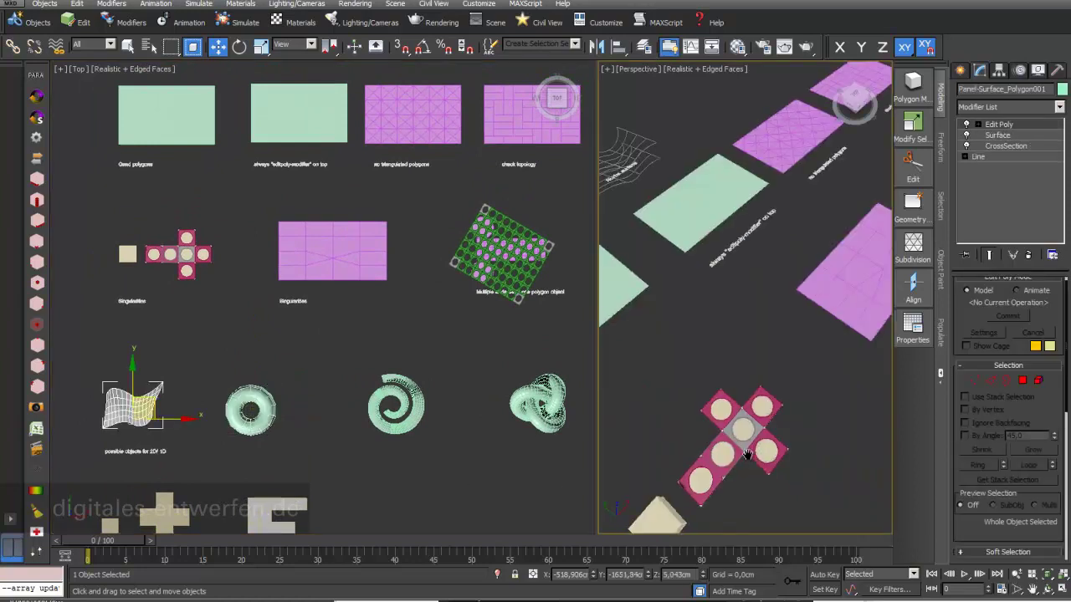
pyautogui.keyDown('alt'); pyautogui.moveTo(727, 376); pyautogui.dragTo(727, 312, button='middle'); pyautogui.keyUp('alt')
pyautogui.press('z')
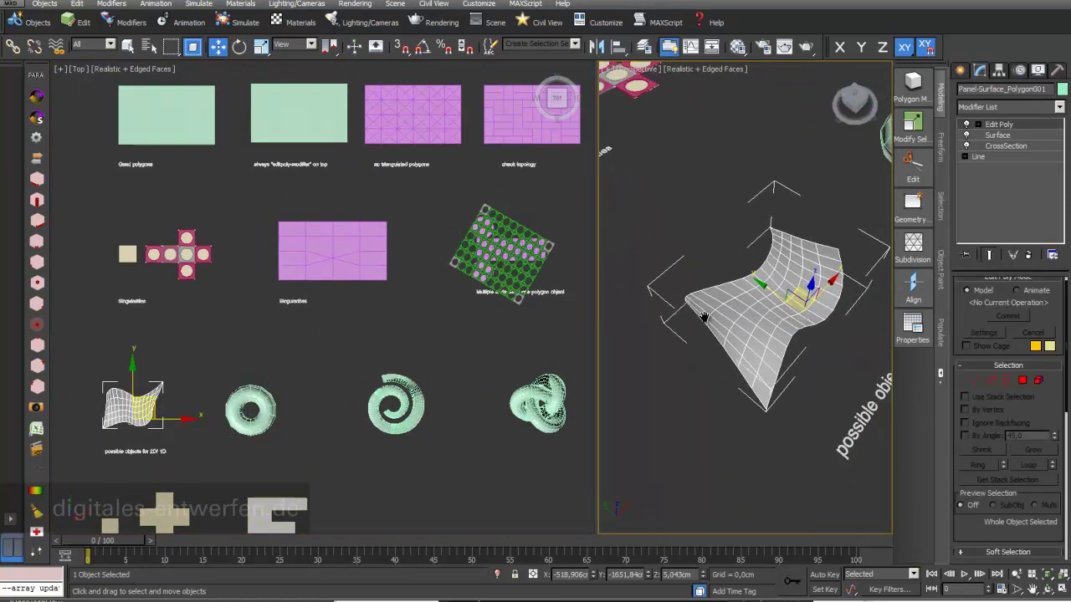
pyautogui.click(966, 124)
pyautogui.click(966, 134)
pyautogui.click(967, 145)
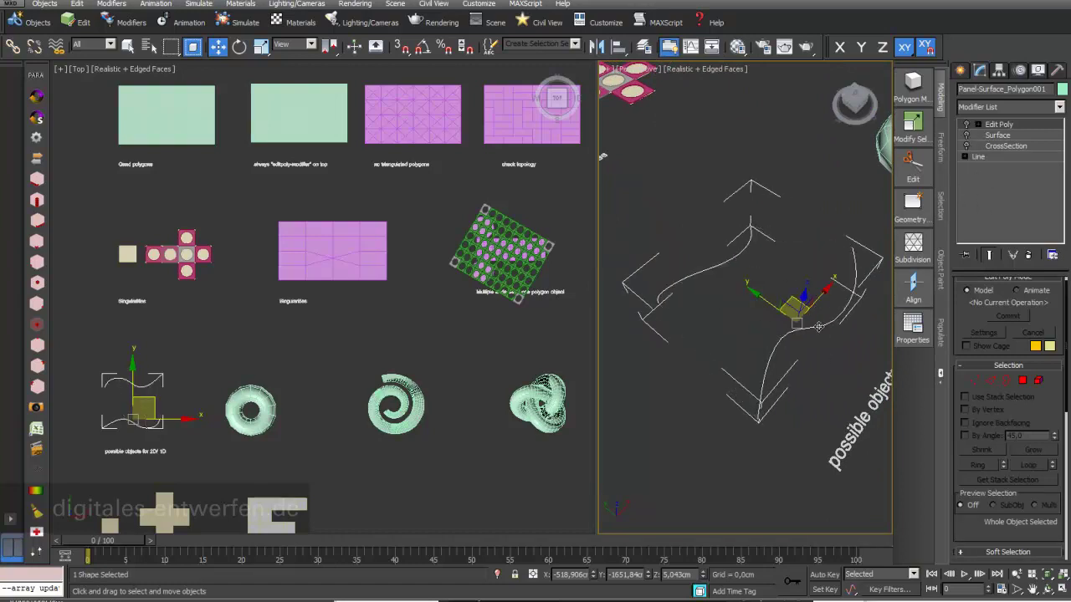
# Re-enable the CrossSection, Surface and Edit Poly modifiers of the wavy surface one after another
pyautogui.click(967, 145)
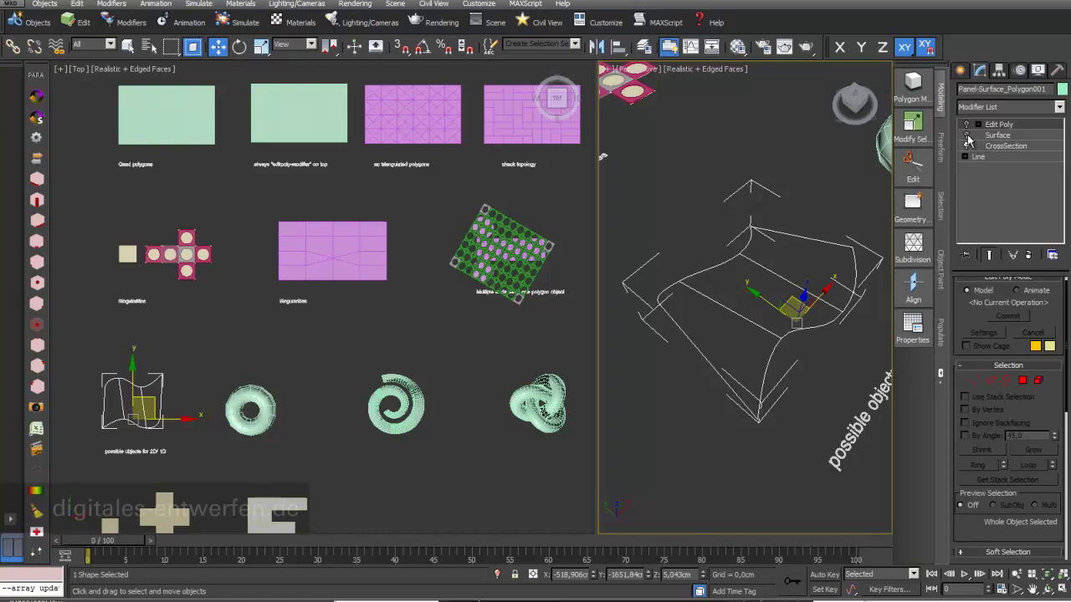
pyautogui.click(967, 136)
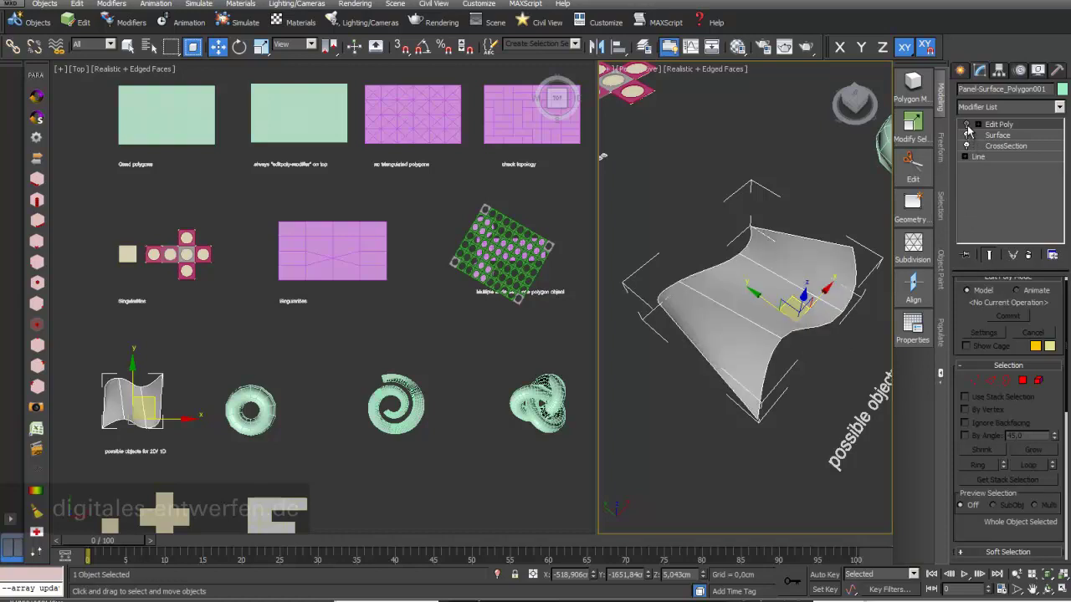
pyautogui.click(967, 125)
# Select a panel of the green array over the multi-surface object and use it to select its PARA_2D_Array helper
pyautogui.click(464, 282)
pyautogui.rightClick(459, 265)
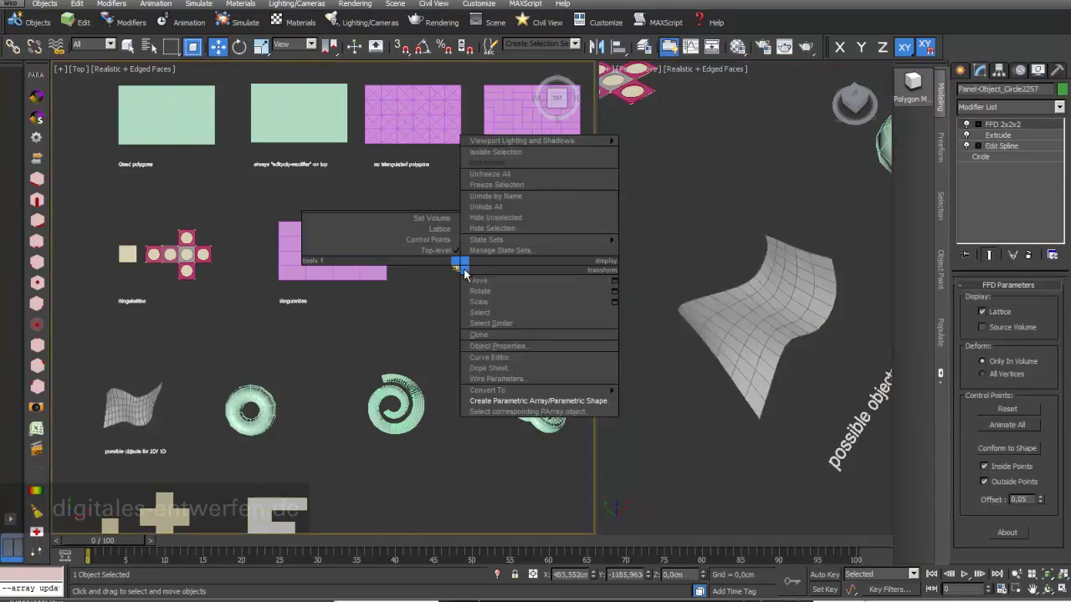
pyautogui.click(554, 401)
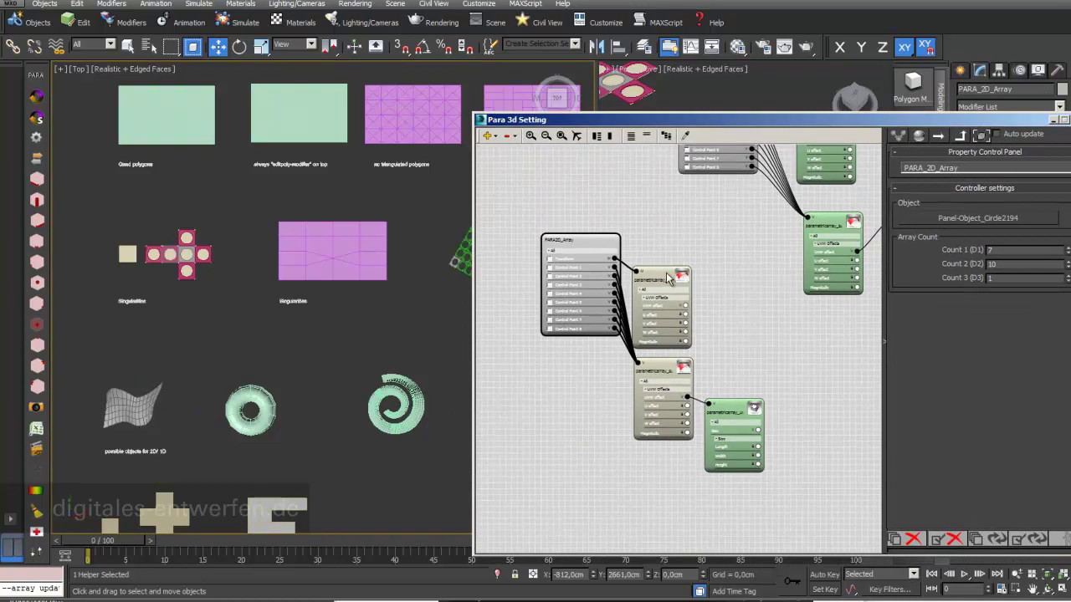
# Assign Panel-Surface_Polygon001 as the surface of both PARA_2D_Array surface controllers and update the panel array
pyautogui.click(667, 282)
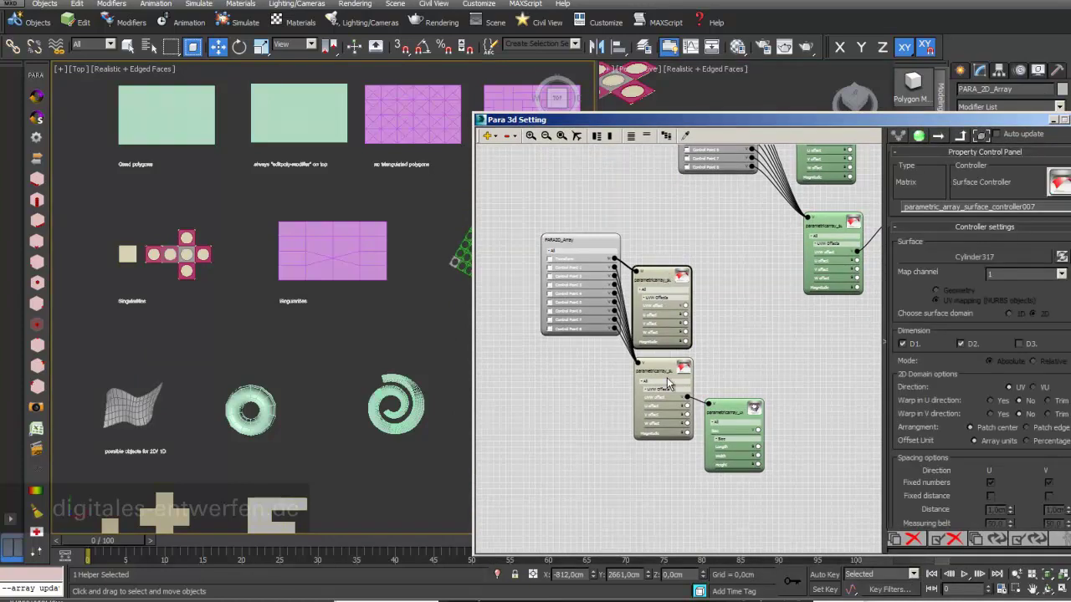
pyautogui.keyDown('ctrl'); pyautogui.click(669, 372); pyautogui.keyUp('ctrl')
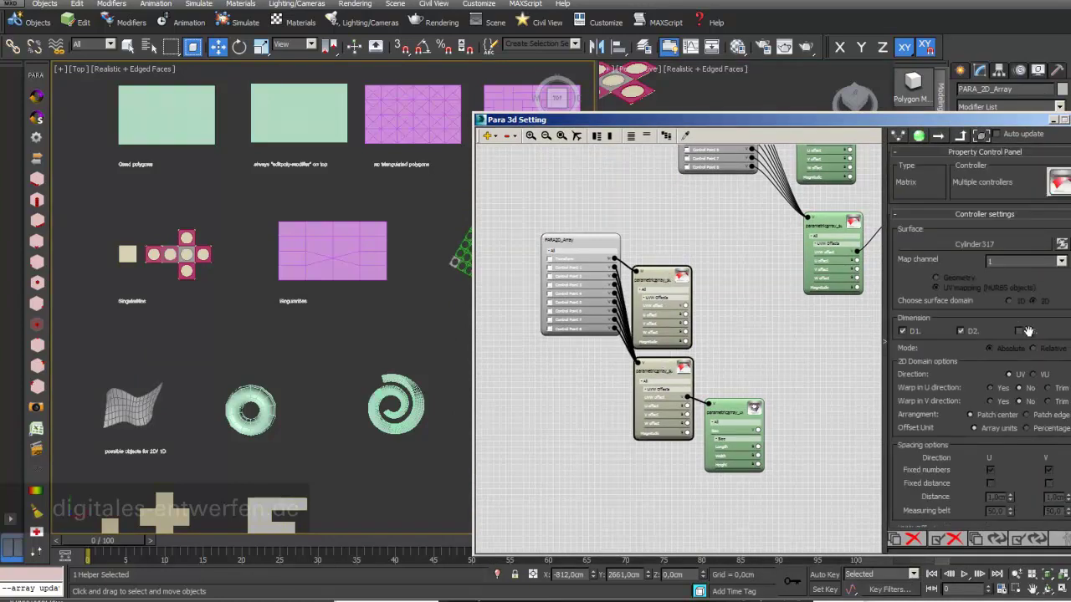
pyautogui.click(1025, 244)
pyautogui.click(138, 426)
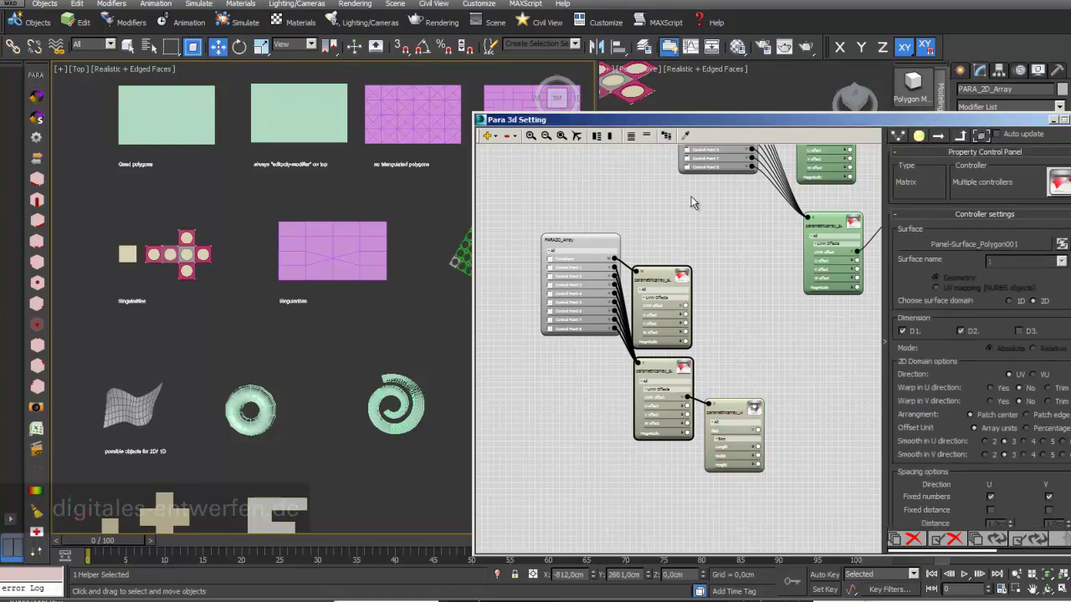
pyautogui.moveTo(747, 114); pyautogui.dragTo(709, 428)
# Select Torus007 and frame it in the perspective view
pyautogui.scroll(2, 238, 355)
pyautogui.scroll(3, 239, 356)
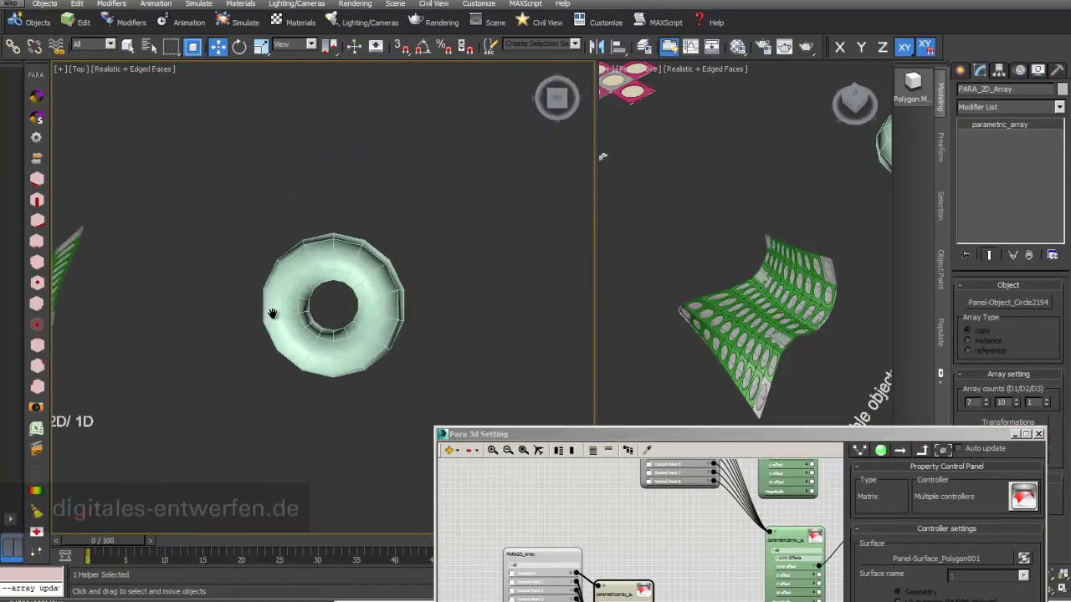
pyautogui.click(387, 339)
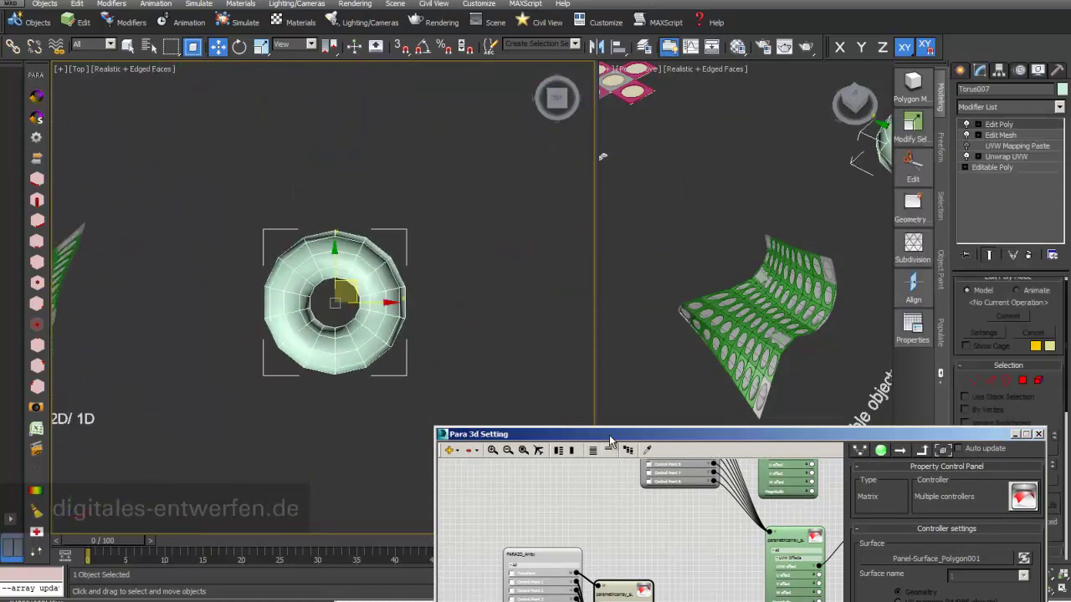
pyautogui.moveTo(609, 436); pyautogui.dragTo(547, 492)
pyautogui.rightClick(812, 336)
pyautogui.press('z')
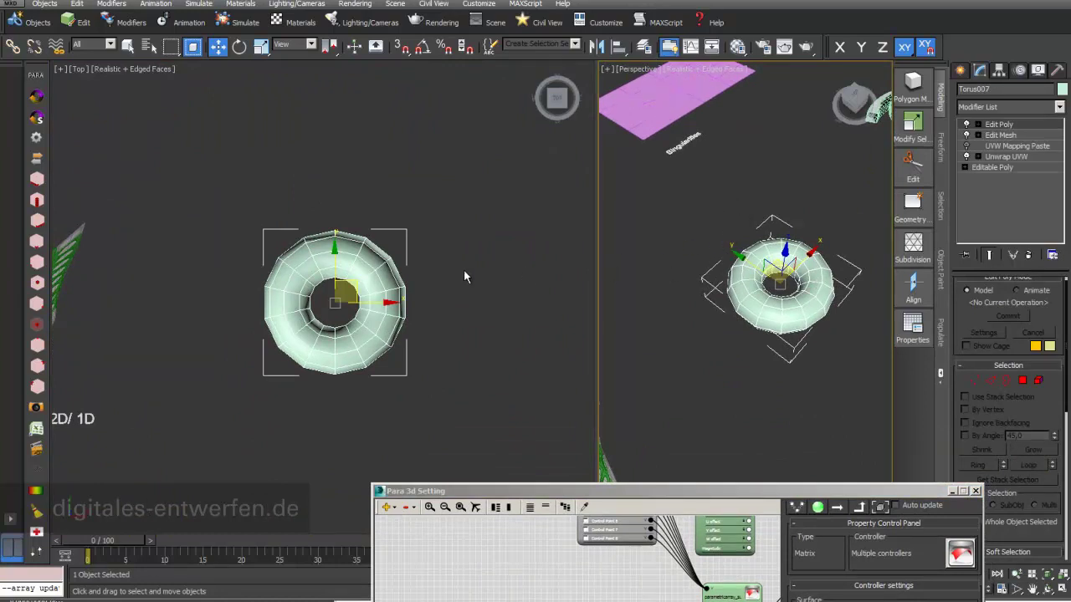
# Turn on the torus's UVW Mapping Paste modifier to examine its unrolled grid, and restore the torus shape
pyautogui.click(967, 147)
pyautogui.moveTo(489, 245); pyautogui.dragTo(293, 277, button='middle')
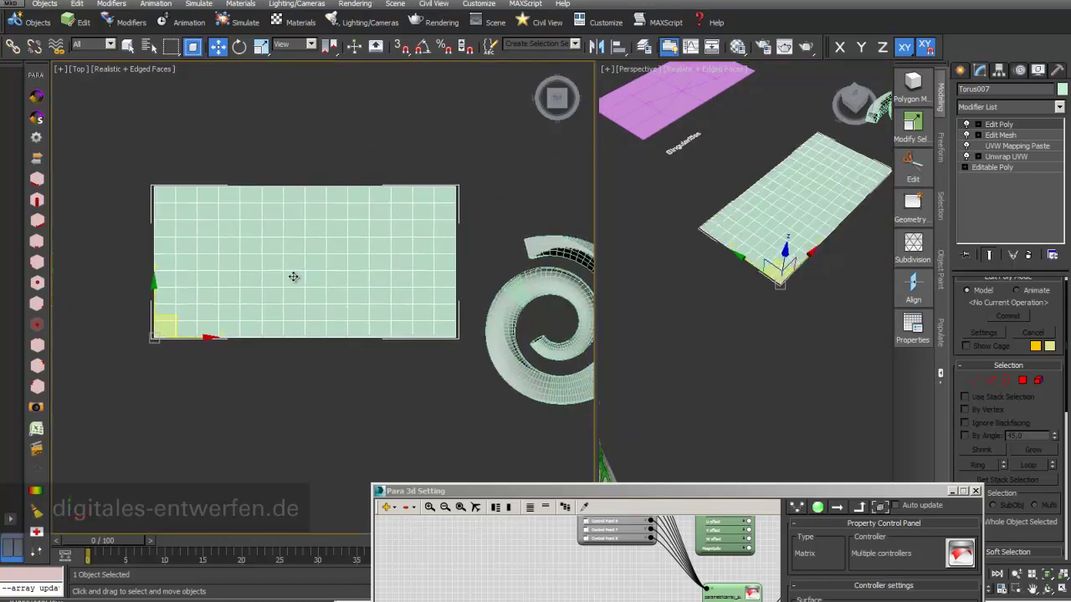
pyautogui.click(155, 307)
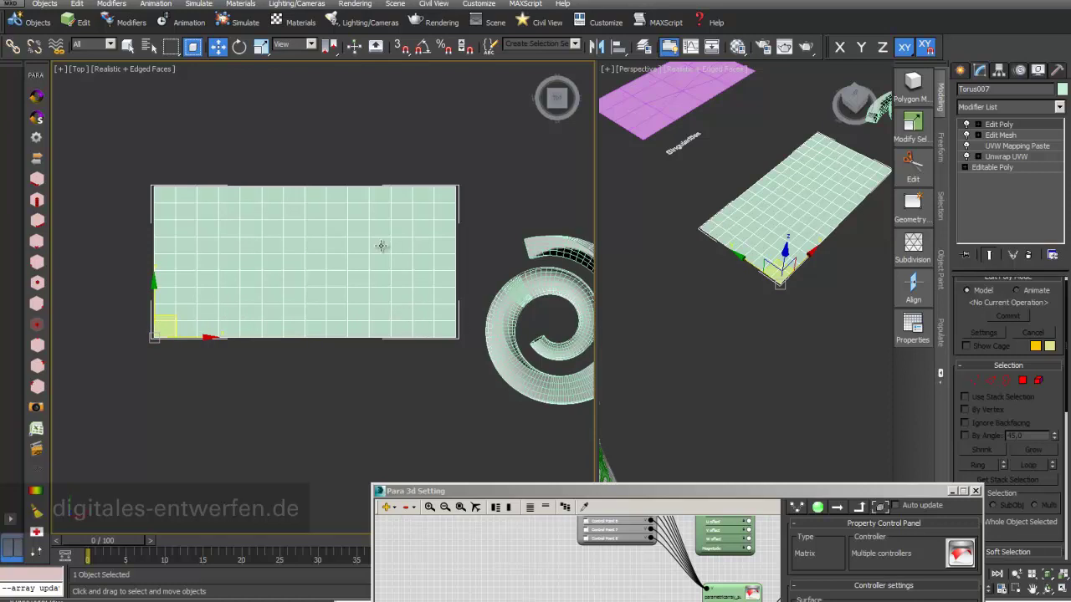
pyautogui.click(966, 156)
# Assign Torus007 as the surface of both selected 2D array controllers and update the panel array
pyautogui.moveTo(727, 490); pyautogui.dragTo(703, 89)
pyautogui.click(848, 217)
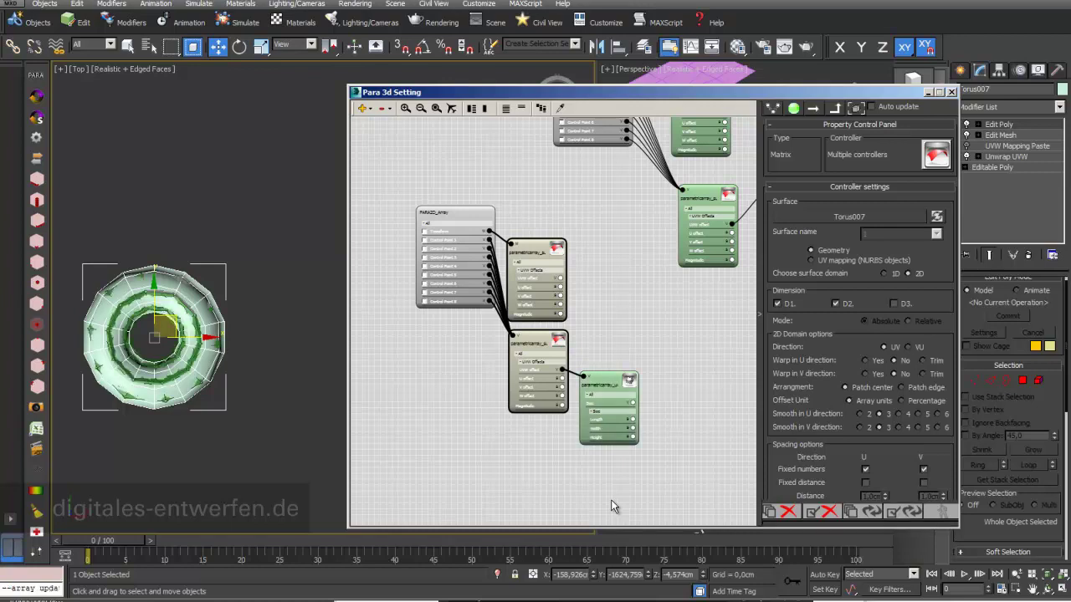
pyautogui.moveTo(533, 101); pyautogui.dragTo(500, 450)
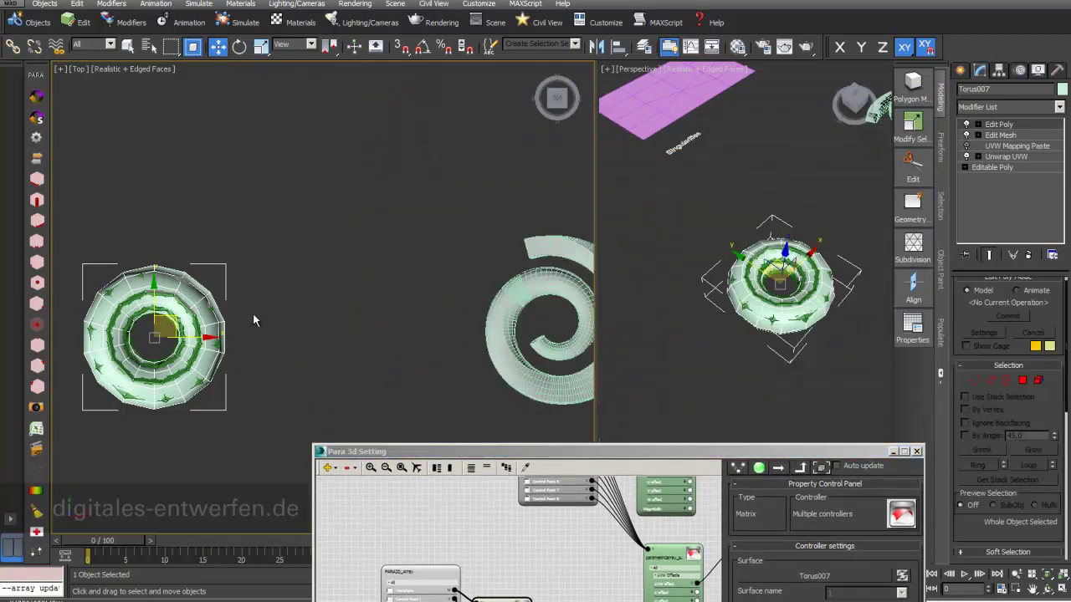
# Hide Torus007 and zoom in on the green panels wrapped around it in the perspective view
pyautogui.rightClick(204, 313)
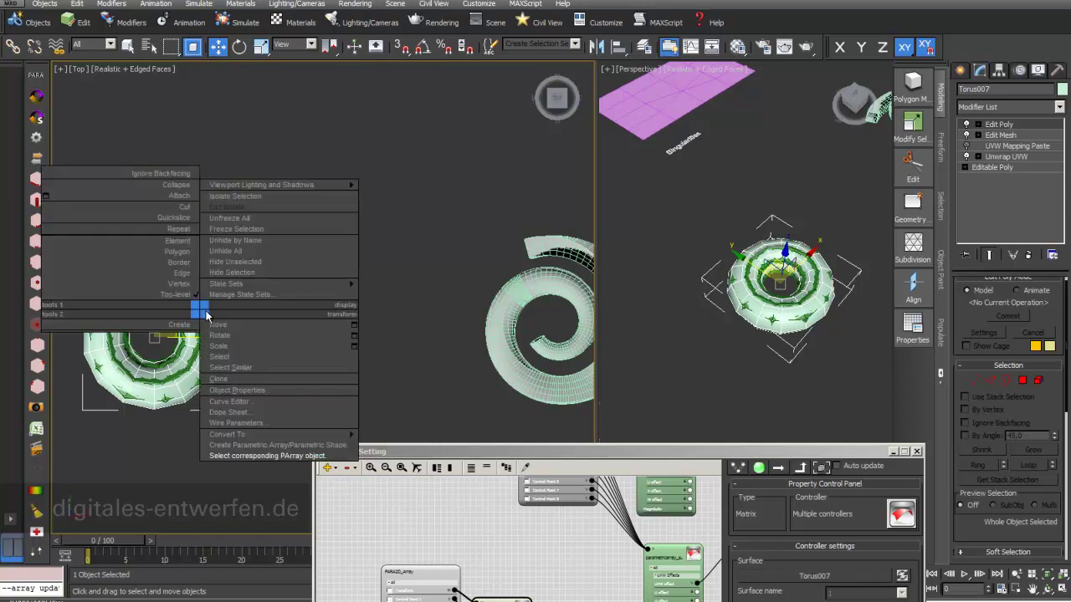
pyautogui.click(234, 274)
pyautogui.scroll(5, 805, 305)
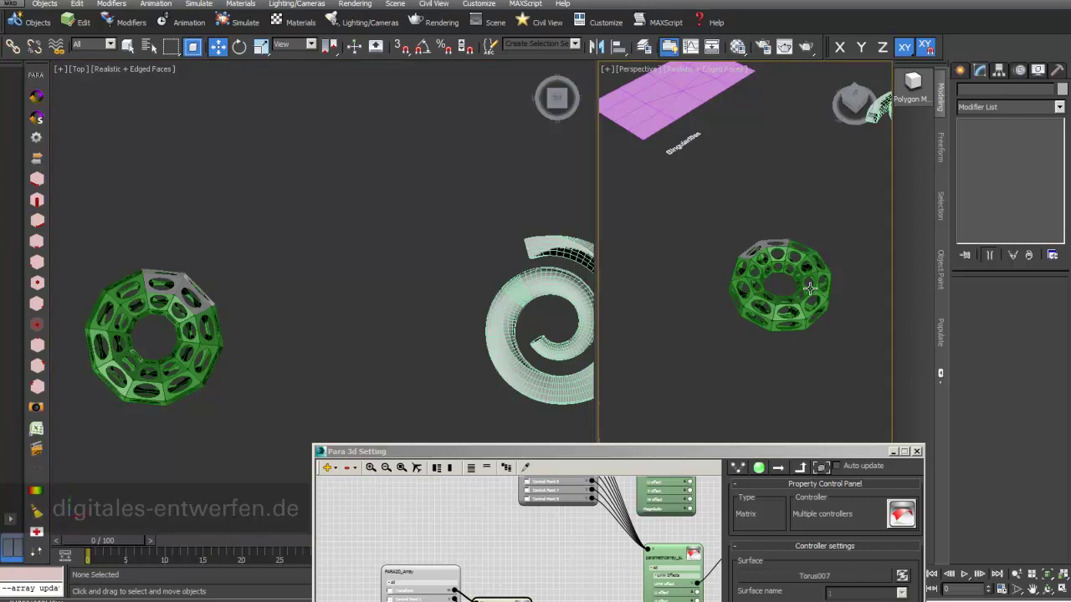
# Select the PARA_2D_Array helper, set its first array count (D1) to 10 and update the torus panels
pyautogui.moveTo(838, 454); pyautogui.dragTo(560, 317)
pyautogui.click(591, 234)
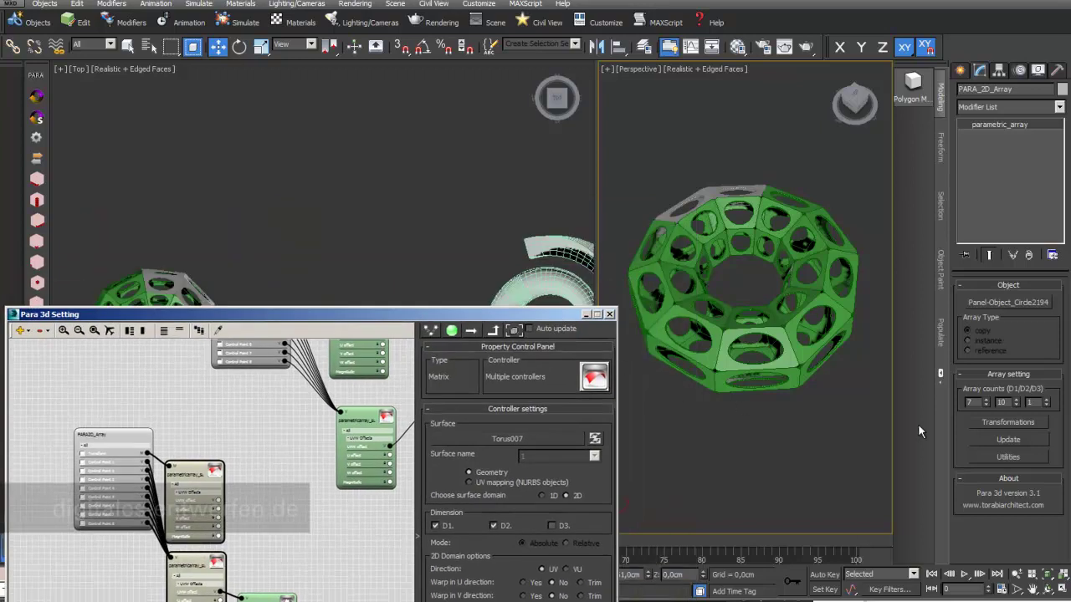
pyautogui.click(965, 403)
pyautogui.write('10')
pyautogui.press('Return')
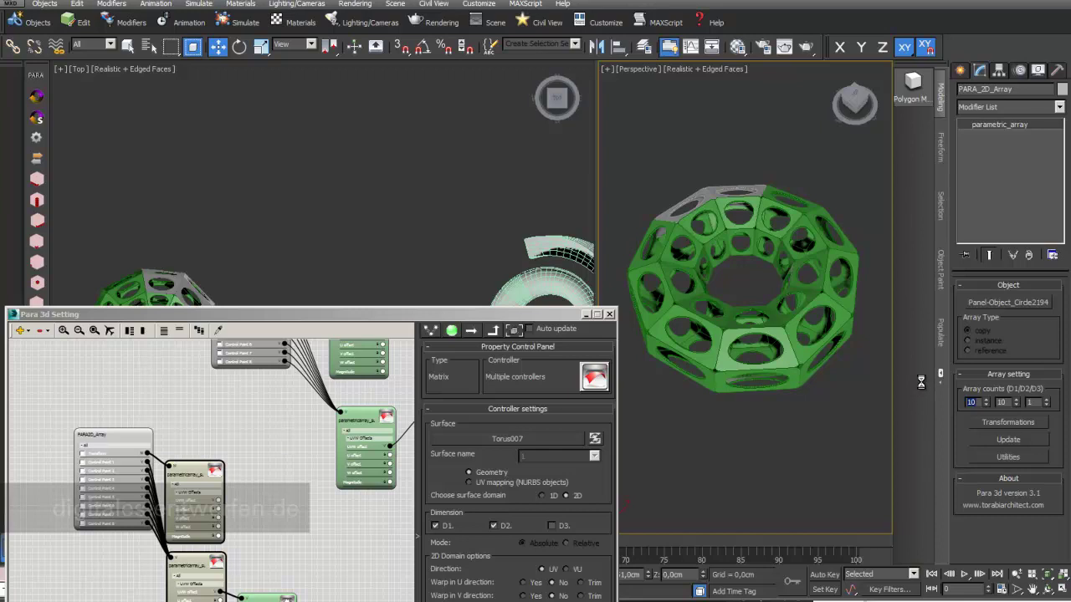
pyautogui.moveTo(548, 314); pyautogui.dragTo(583, 424)
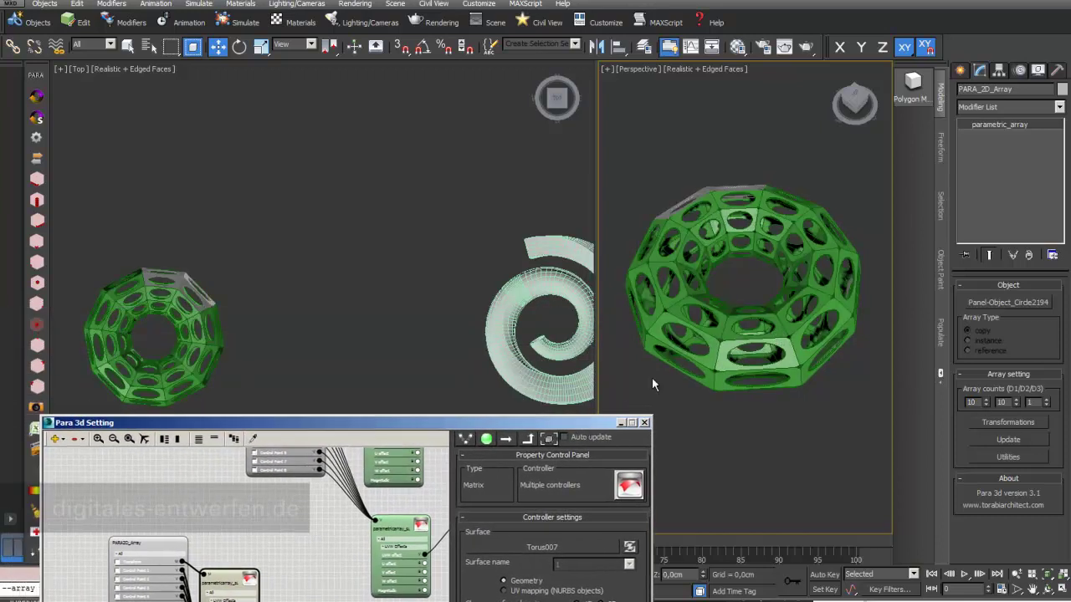
pyautogui.click(767, 330)
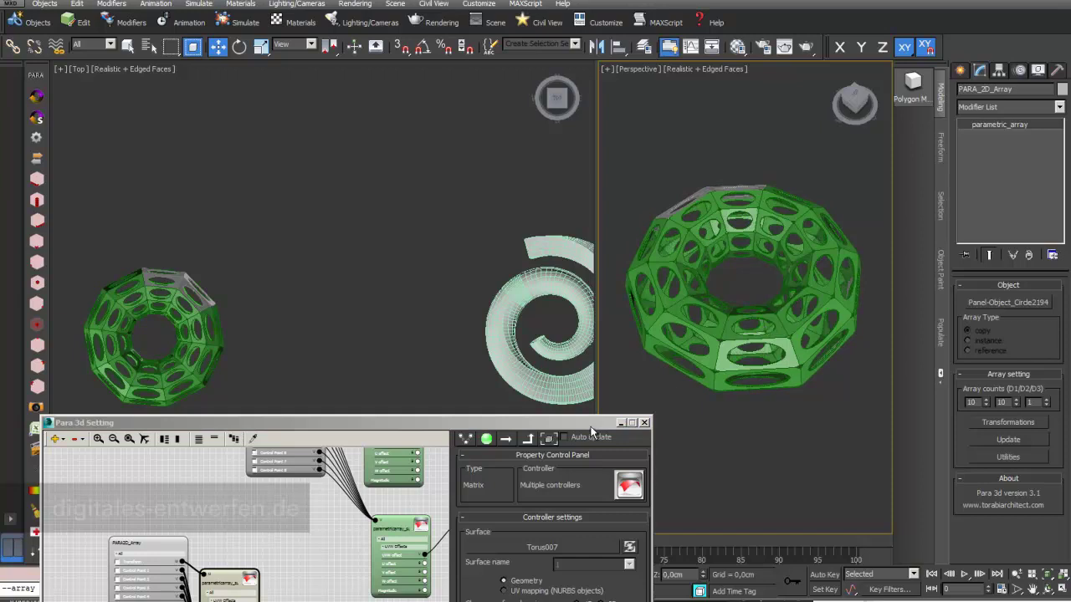
# Remove the Shell modifier from the spiral Loft005 object and switch its Edit Poly modifier back on
pyautogui.moveTo(594, 424); pyautogui.dragTo(648, 439)
pyautogui.moveTo(571, 342); pyautogui.dragTo(445, 317, button='middle')
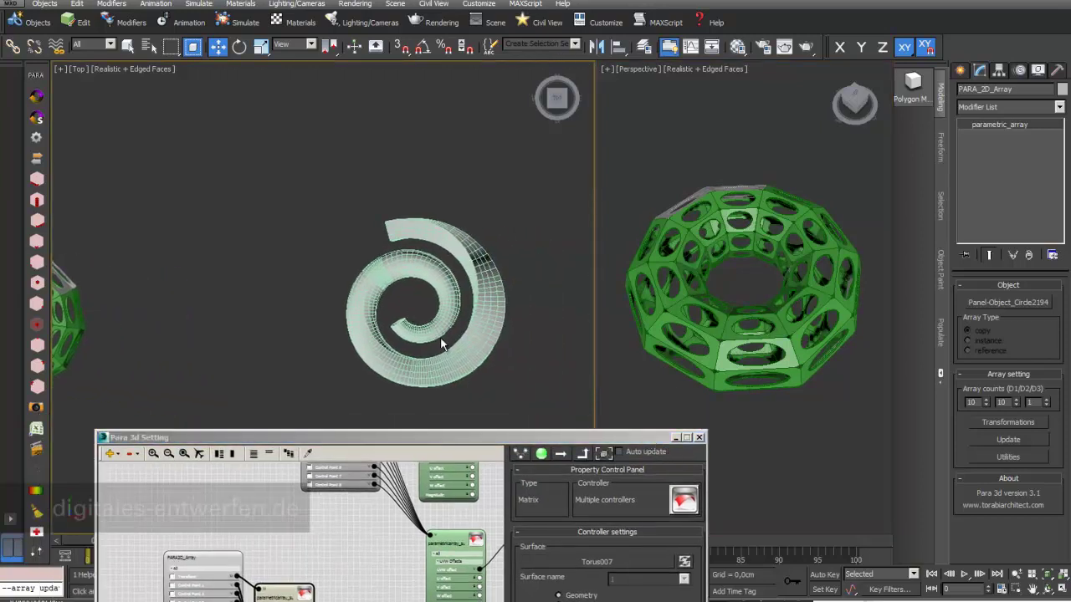
pyautogui.click(462, 350)
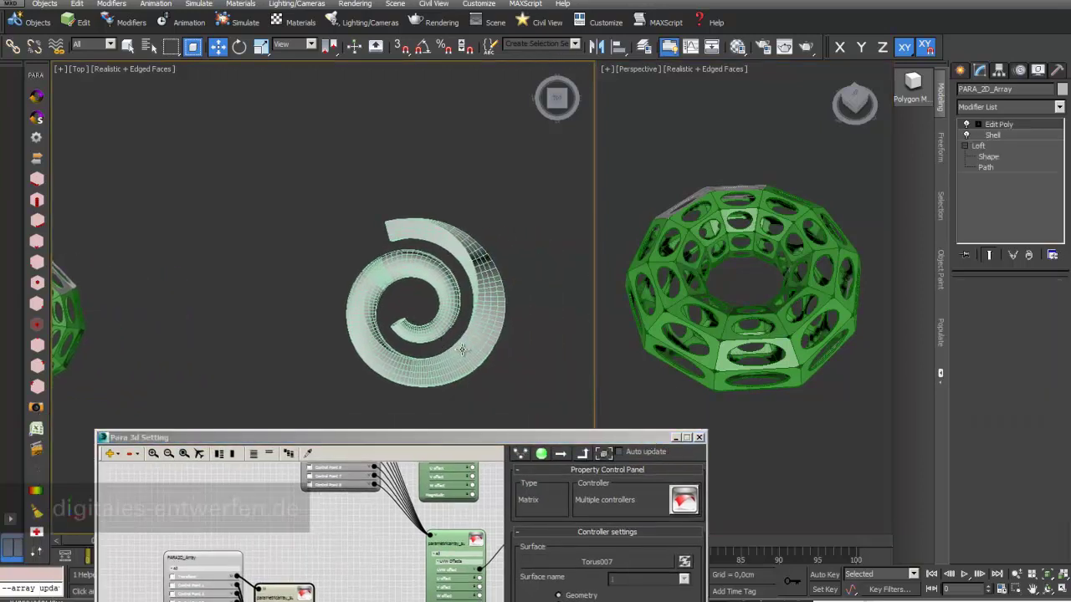
pyautogui.click(966, 136)
pyautogui.click(966, 135)
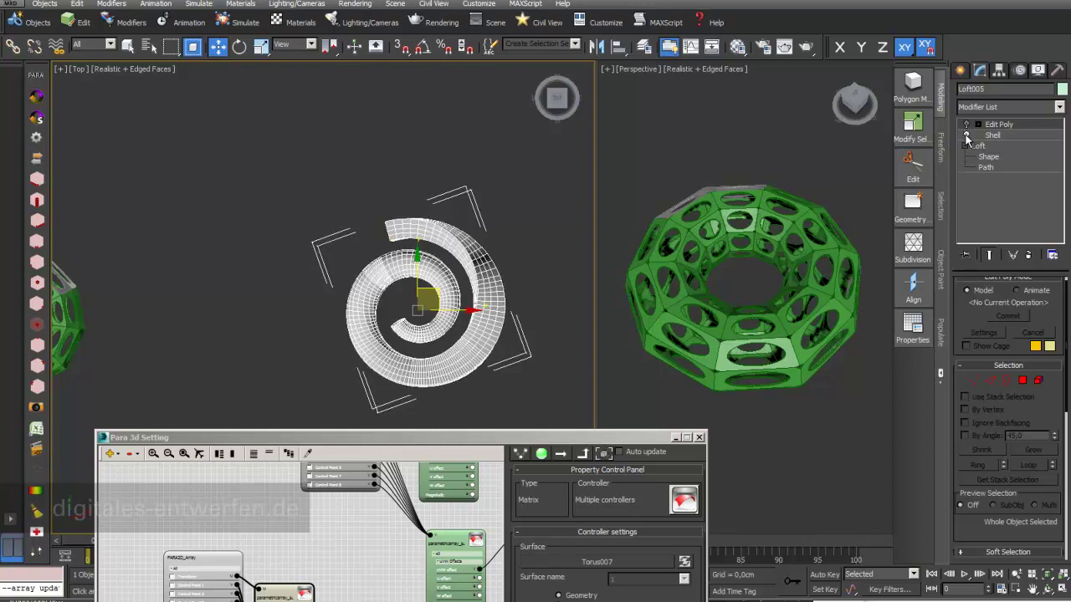
pyautogui.click(997, 136)
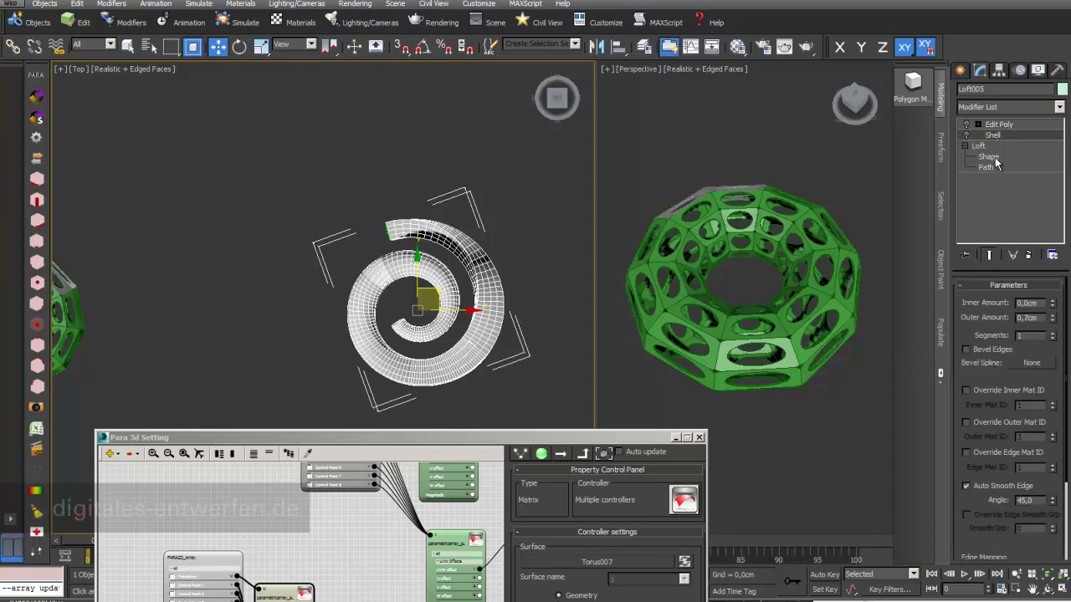
pyautogui.click(1022, 257)
pyautogui.click(967, 124)
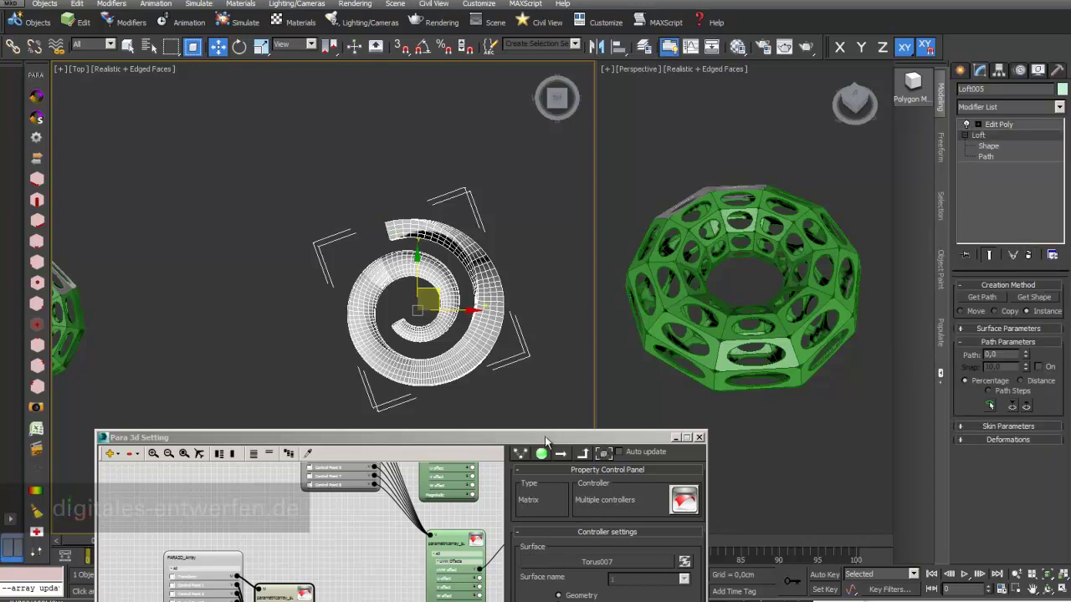
# Assign the spiral Loft005 as the surface of both selected 2D array controllers and update the panel array
pyautogui.moveTo(545, 436); pyautogui.dragTo(428, 457)
pyautogui.moveTo(793, 298); pyautogui.dragTo(707, 313, button='middle')
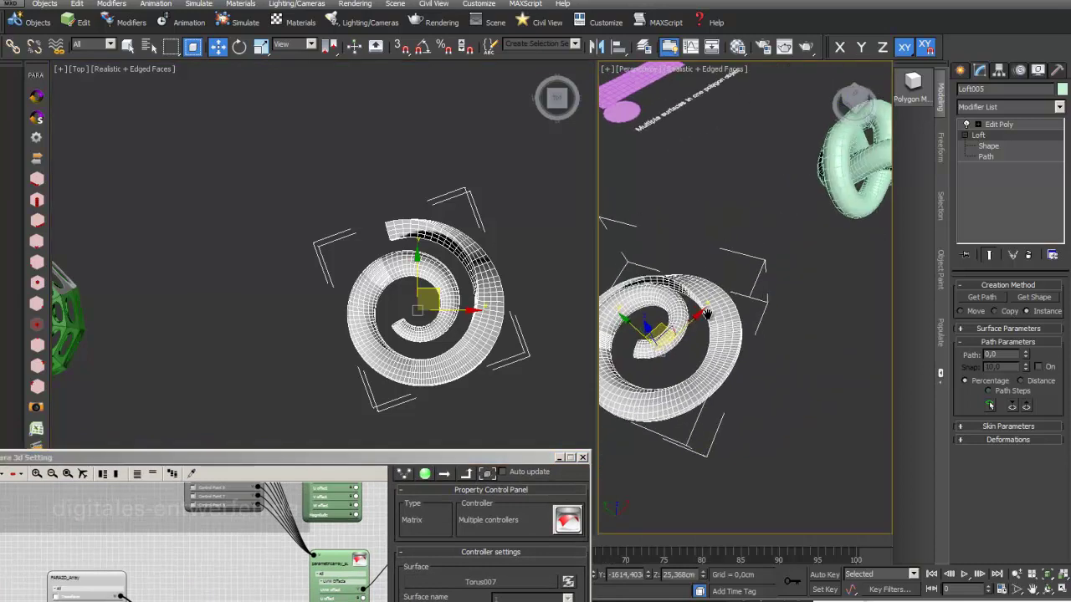
pyautogui.scroll(3, 708, 313)
pyautogui.keyDown('alt'); pyautogui.moveTo(758, 287); pyautogui.dragTo(719, 351, button='middle'); pyautogui.keyUp('alt')
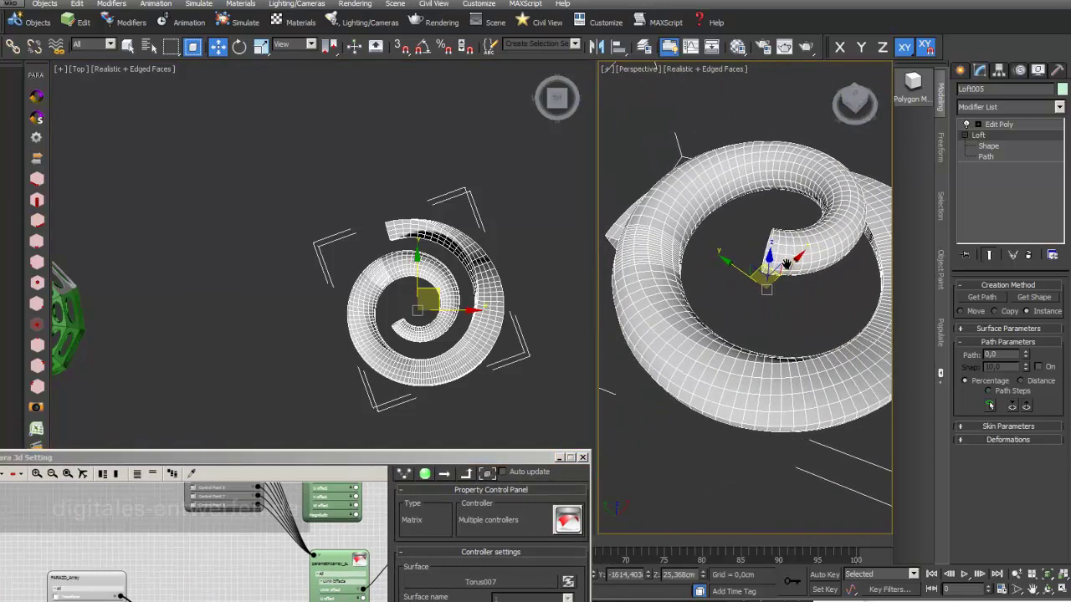
pyautogui.scroll(-3, 684, 407)
pyautogui.moveTo(485, 457); pyautogui.dragTo(374, 108)
pyautogui.click(377, 236)
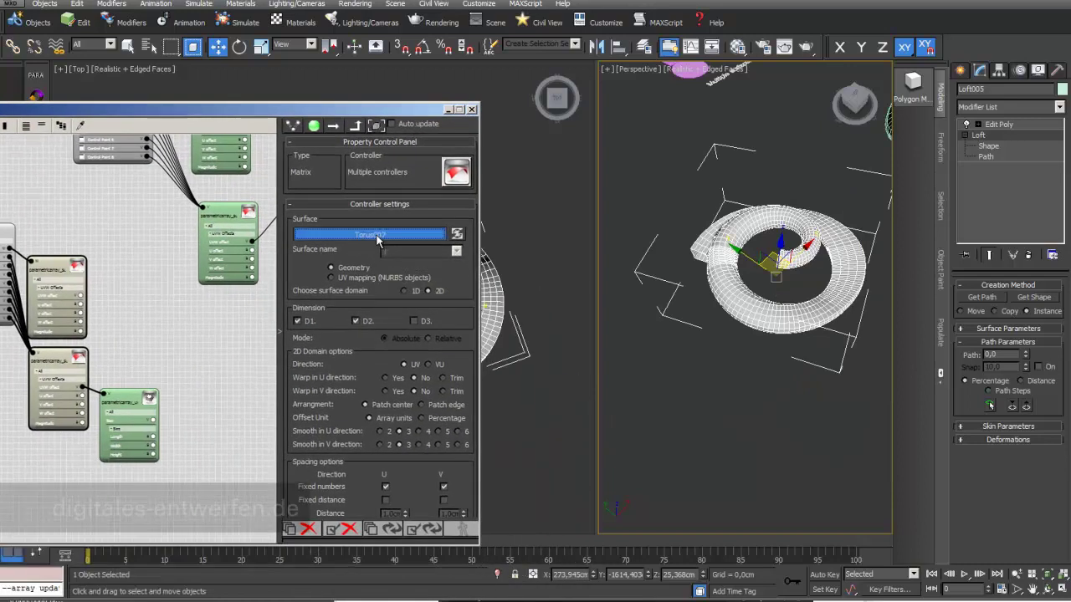
pyautogui.click(740, 318)
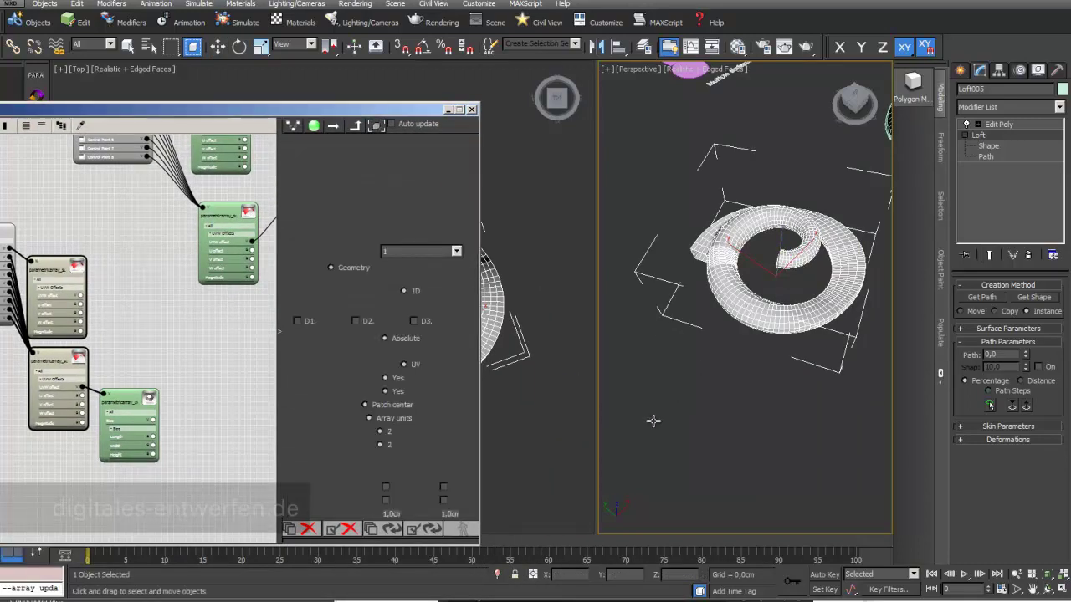
pyautogui.click(430, 531)
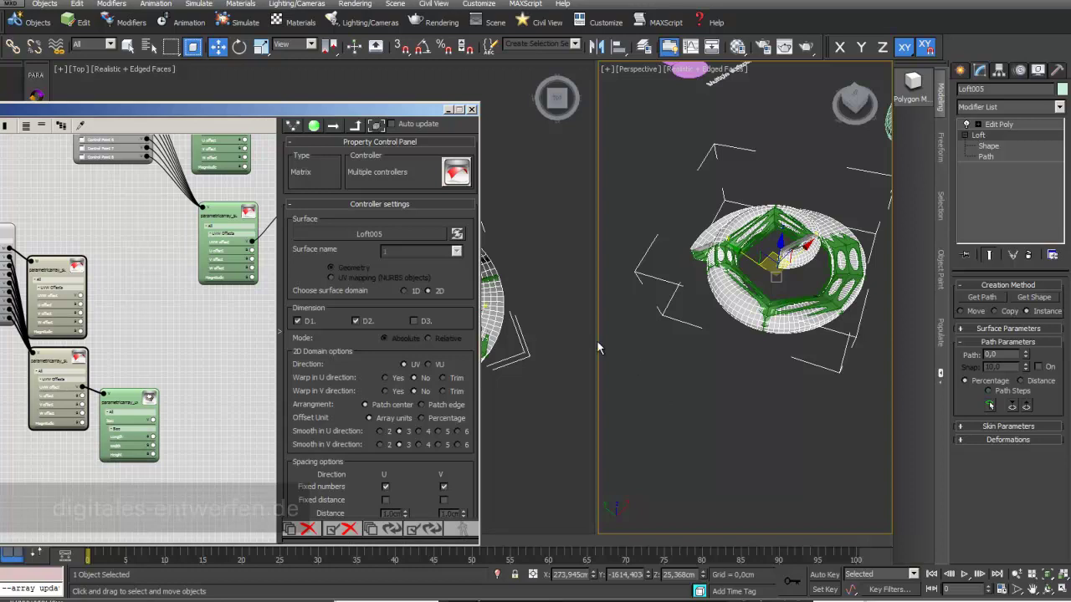
# Select the PARA_2D_Array helper and set its first array count (D1) to 50 for the spiral
pyautogui.moveTo(414, 109); pyautogui.dragTo(459, 361)
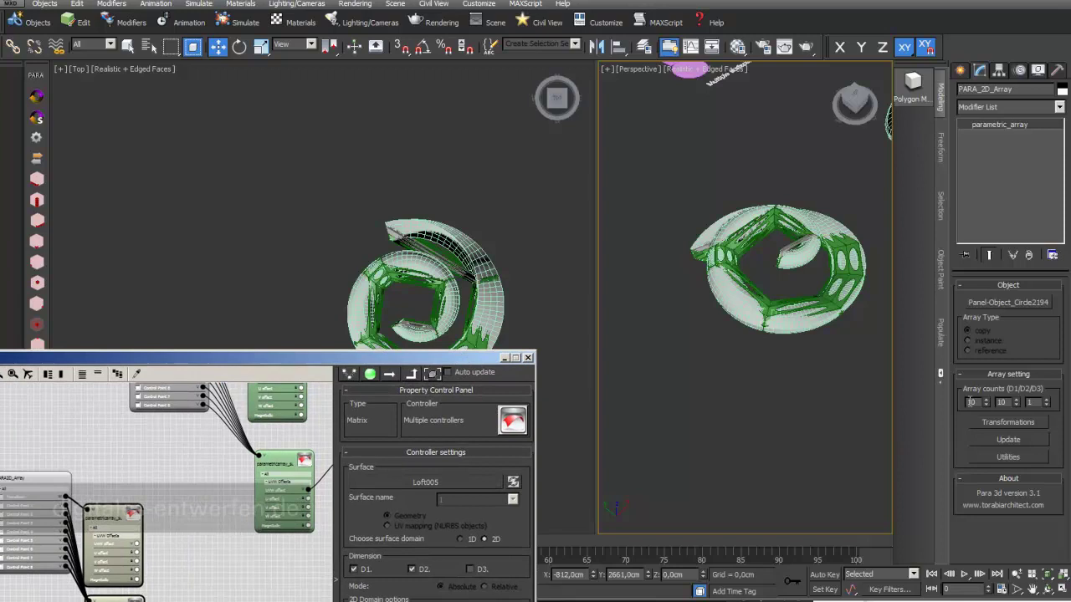
pyautogui.click(970, 402)
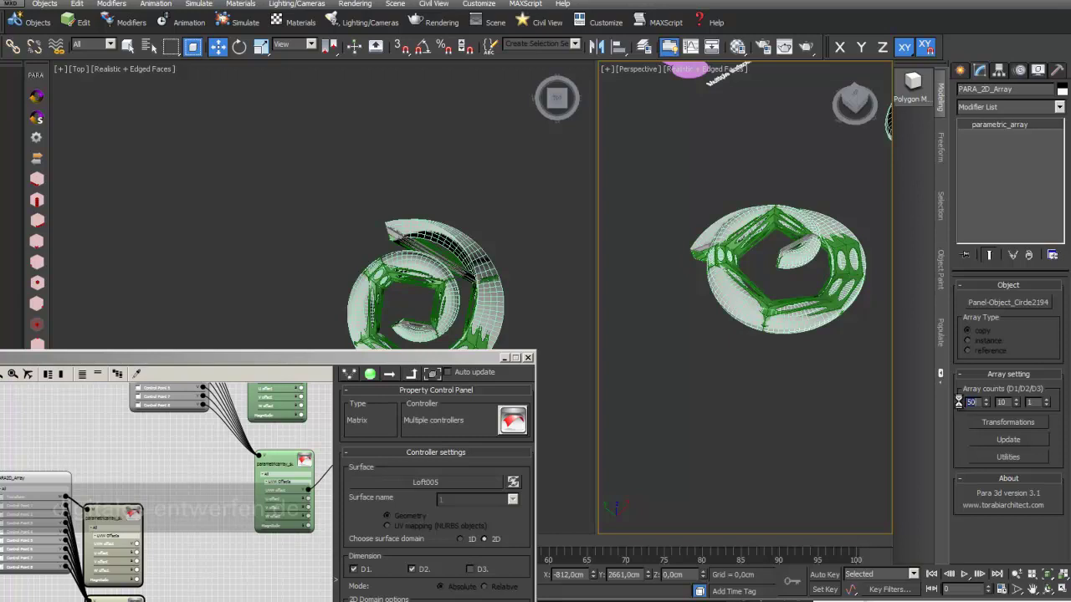
pyautogui.press('Return')
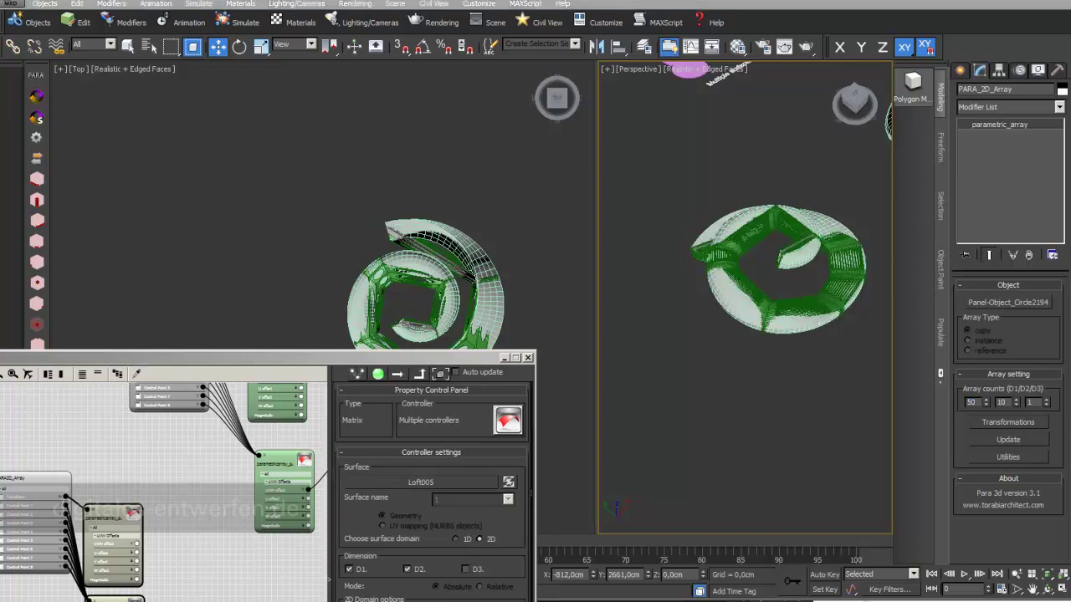
# Change the controllers' 2D domain direction to VU and apply it to the spiral's panels
pyautogui.moveTo(452, 358); pyautogui.dragTo(568, 74)
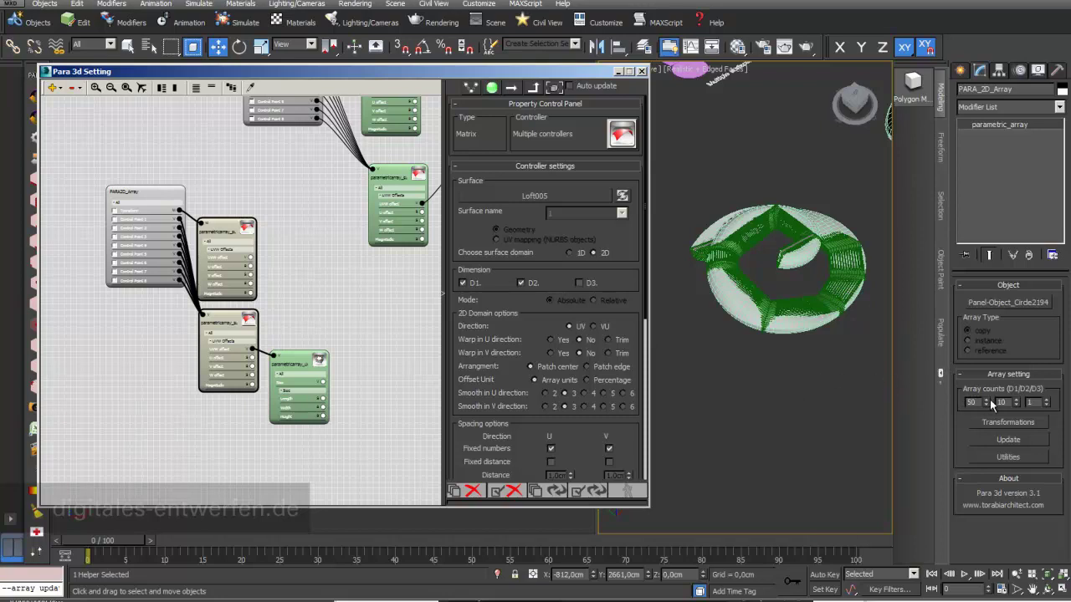
pyautogui.click(593, 327)
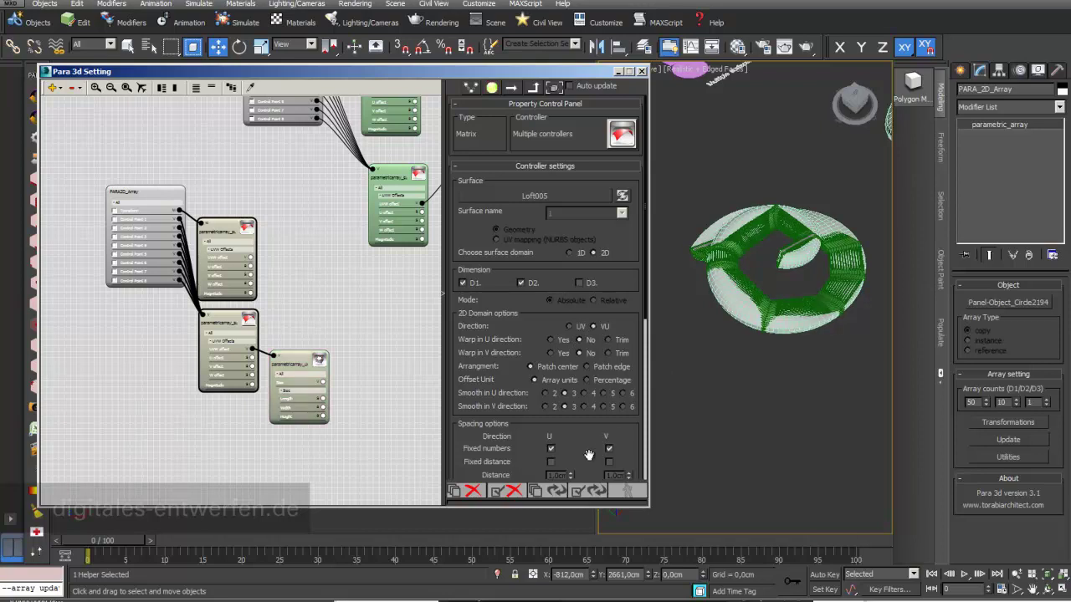
pyautogui.click(588, 493)
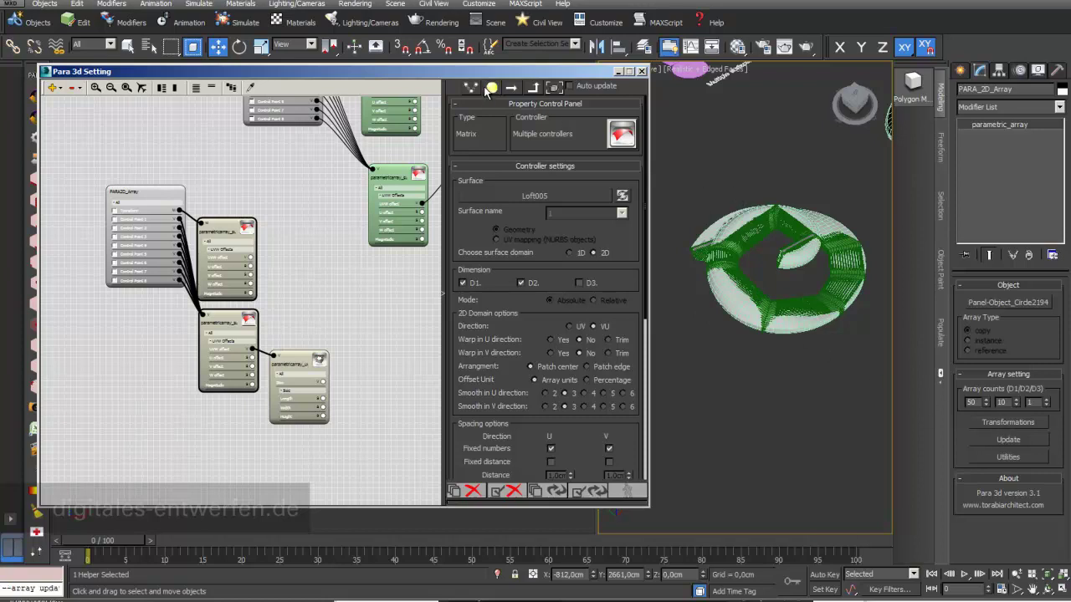
# Hide Loft005 and zoom in on the panels along the spiral in the perspective view
pyautogui.moveTo(496, 72); pyautogui.dragTo(421, 349)
pyautogui.click(750, 307)
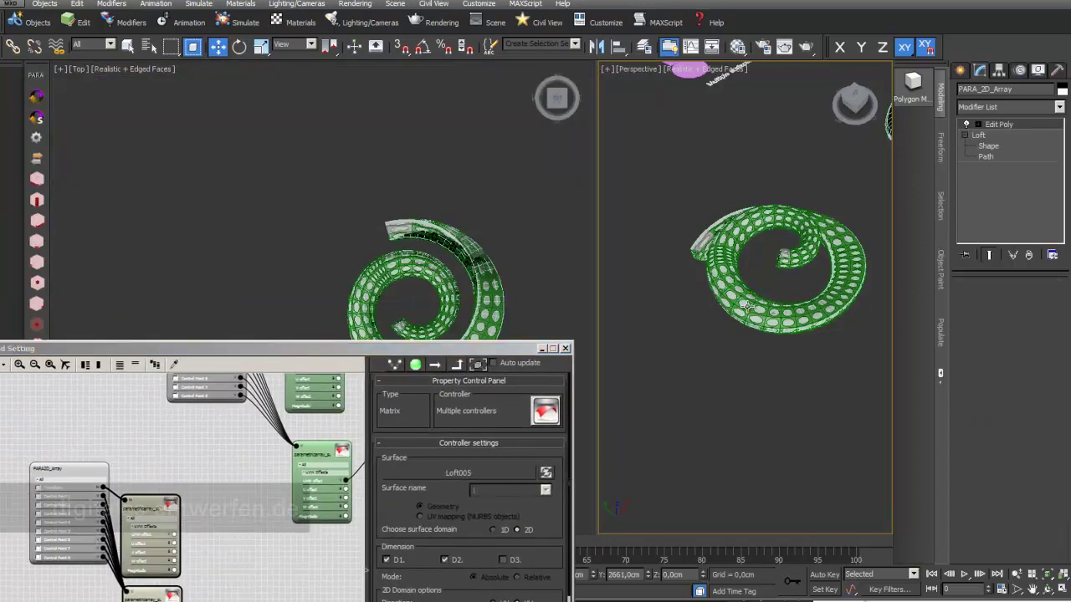
pyautogui.rightClick(746, 307)
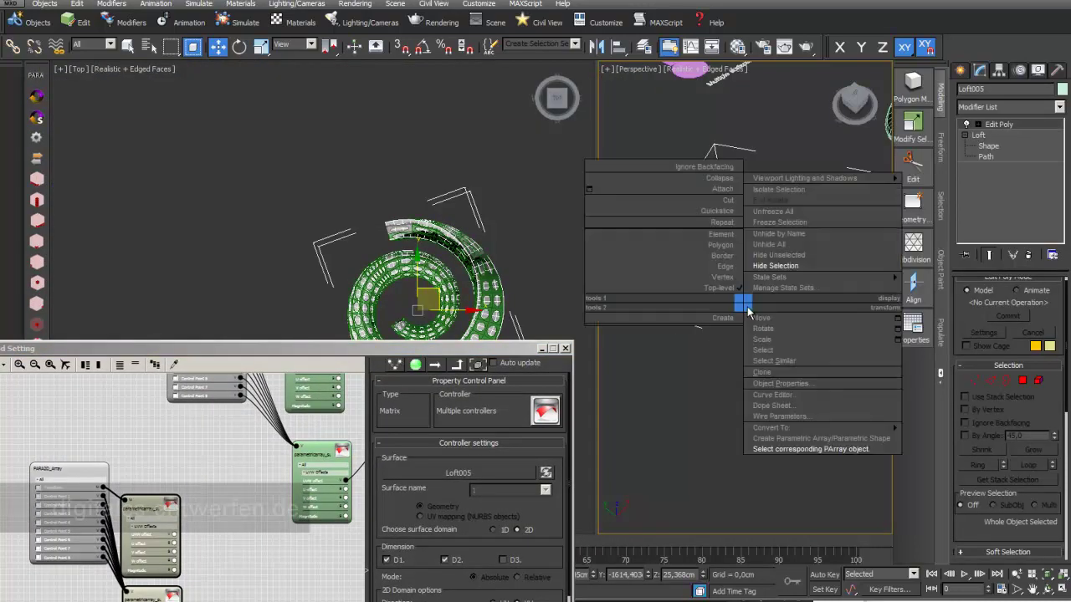
pyautogui.click(761, 266)
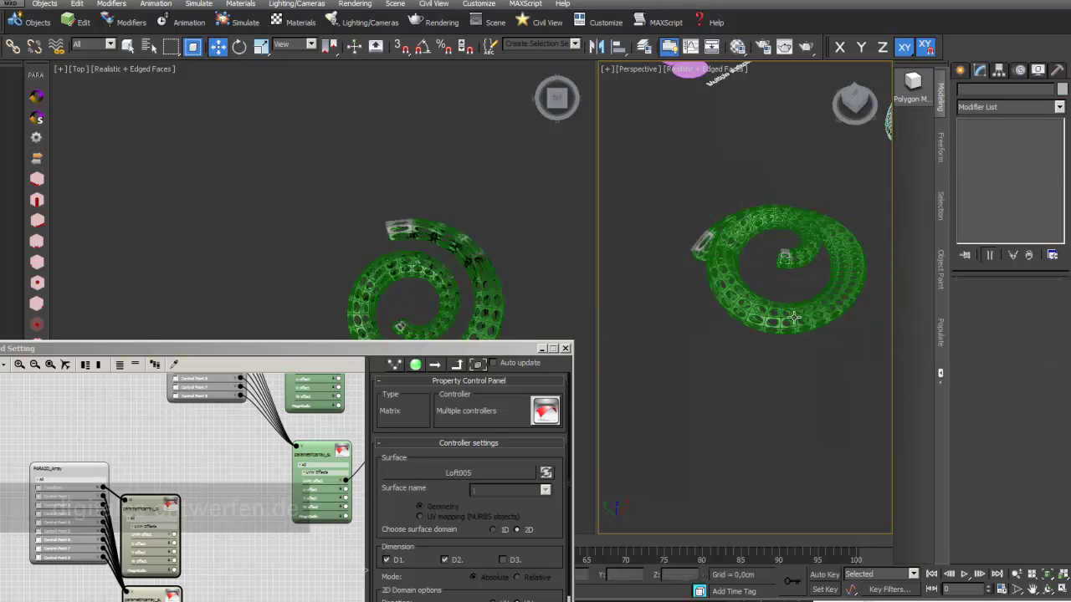
pyautogui.scroll(4, 790, 316)
pyautogui.moveTo(793, 311); pyautogui.dragTo(799, 358, button='middle')
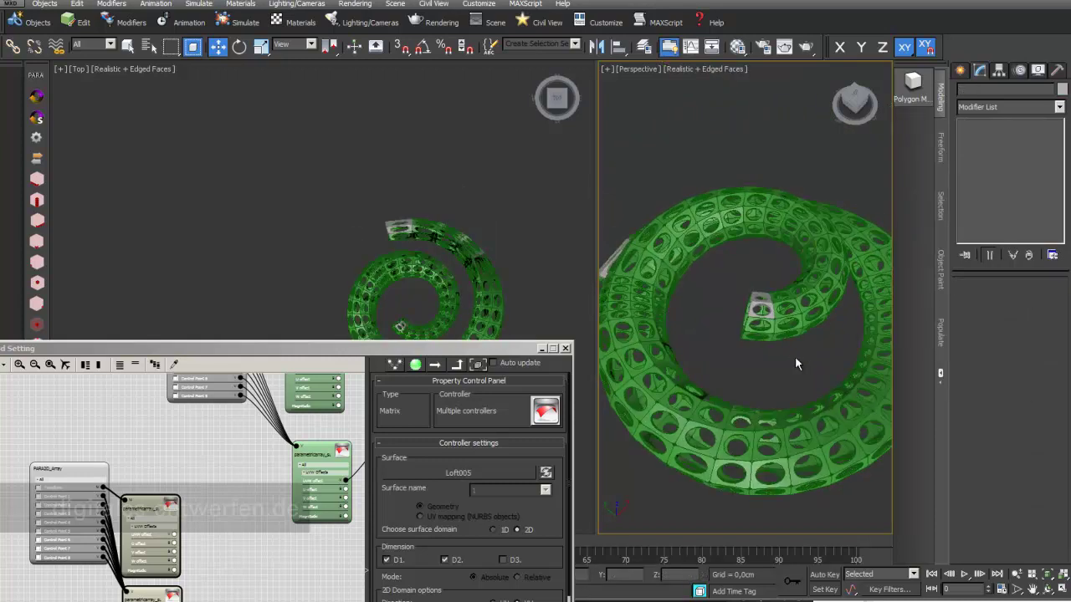
# Assign Torus Knot001 as the surface of both selected 2D array controllers and update the panel array
pyautogui.moveTo(506, 346); pyautogui.dragTo(605, 398)
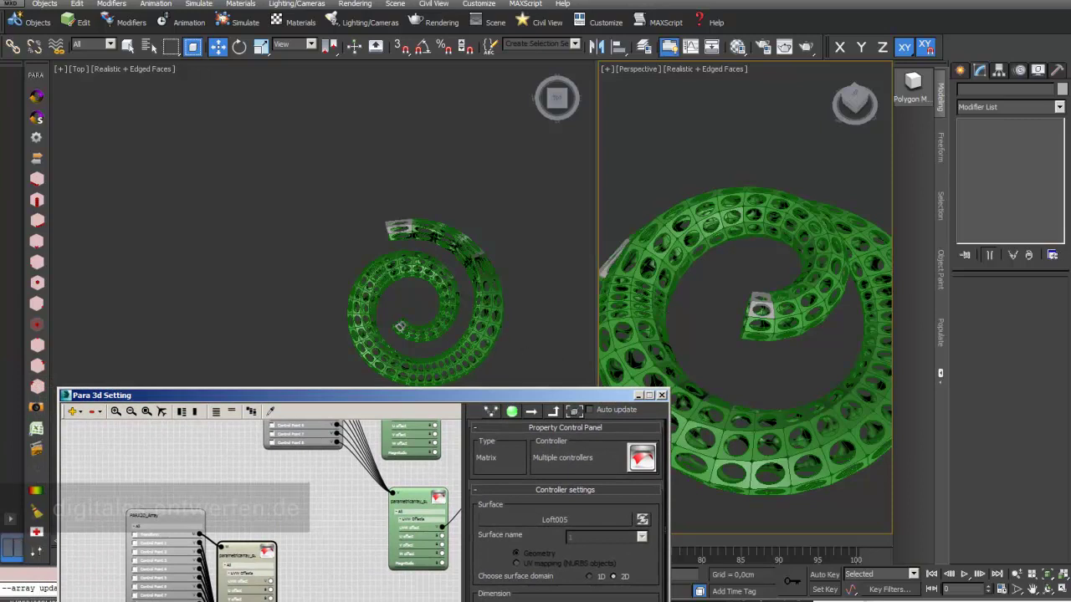
pyautogui.click(638, 395)
pyautogui.moveTo(532, 405); pyautogui.dragTo(186, 424, button='middle')
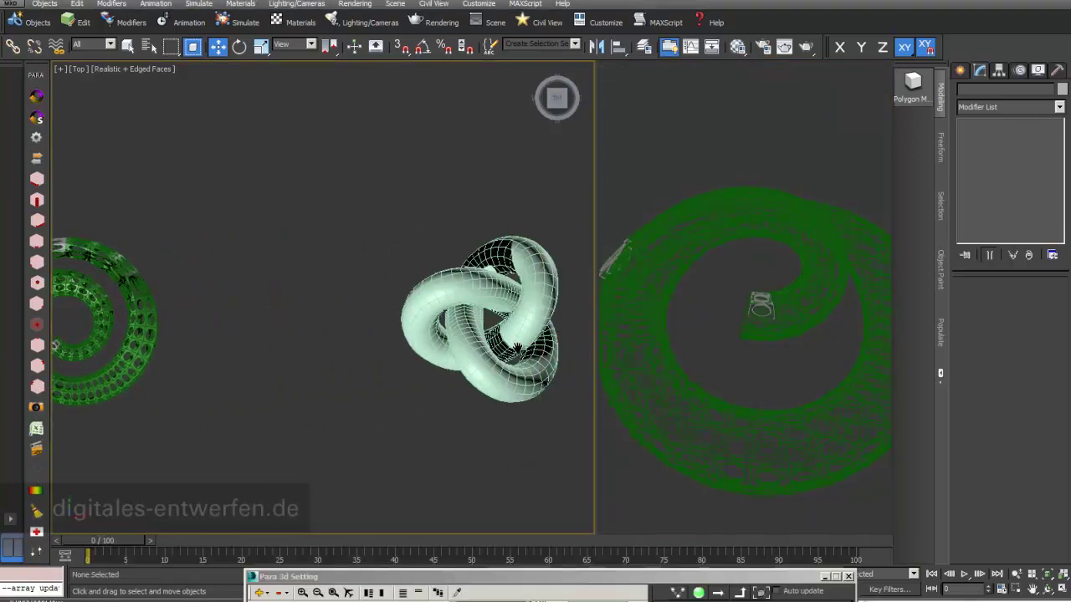
pyautogui.moveTo(532, 350); pyautogui.dragTo(469, 348, button='middle')
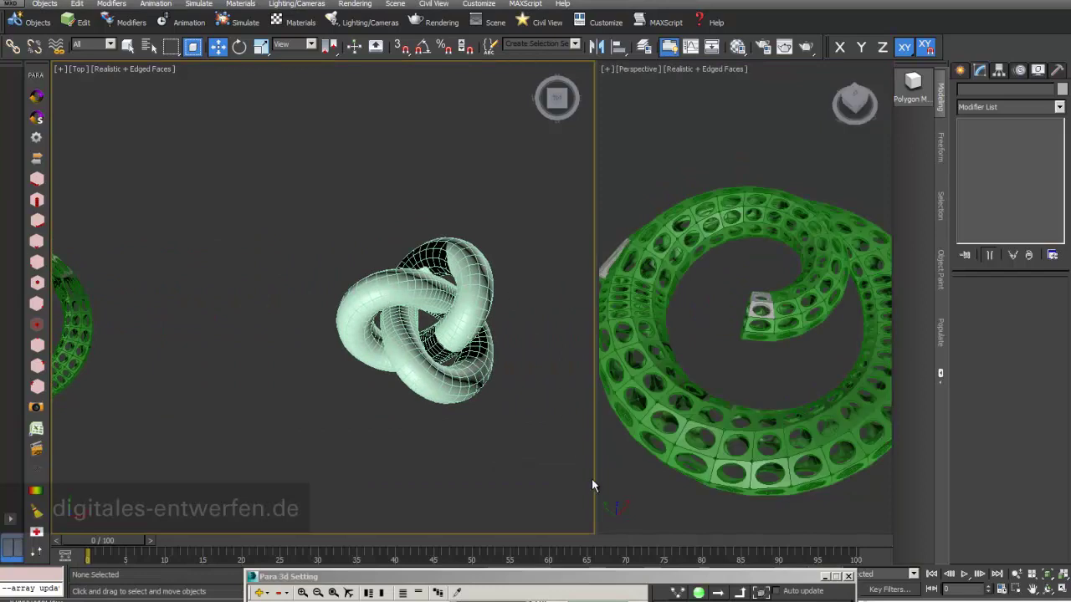
pyautogui.click(657, 593)
pyautogui.moveTo(656, 576); pyautogui.dragTo(388, 77)
pyautogui.moveTo(467, 80); pyautogui.dragTo(536, 130)
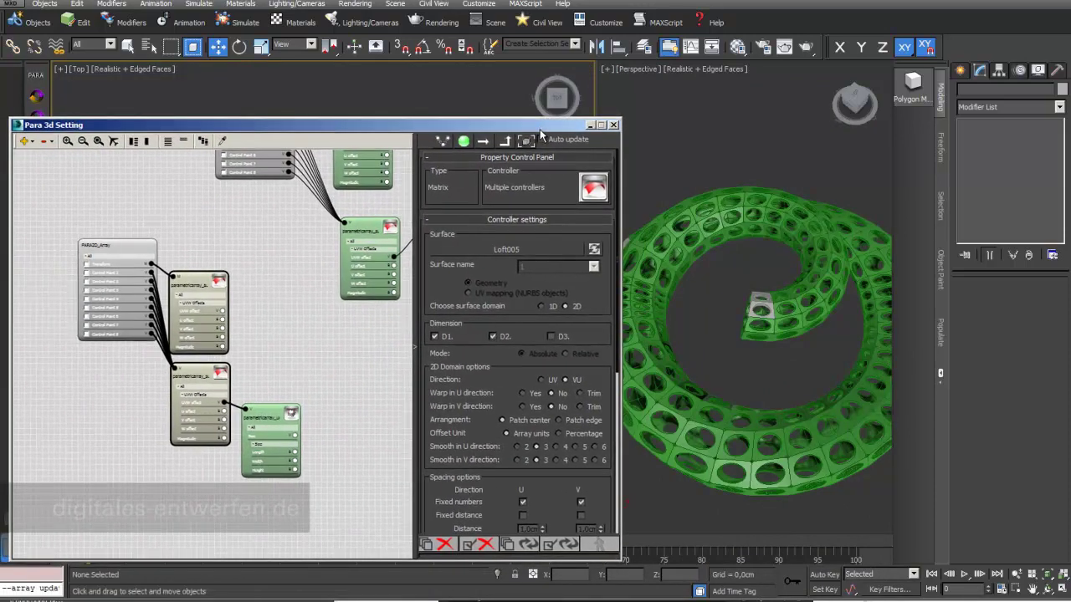
pyautogui.click(562, 254)
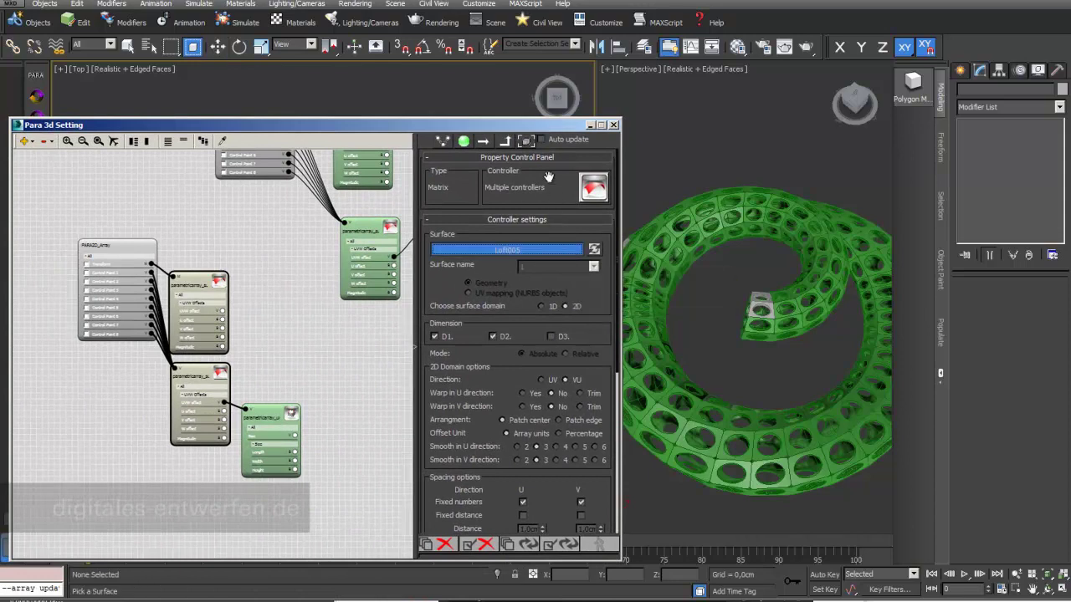
pyautogui.moveTo(525, 125); pyautogui.dragTo(306, 110)
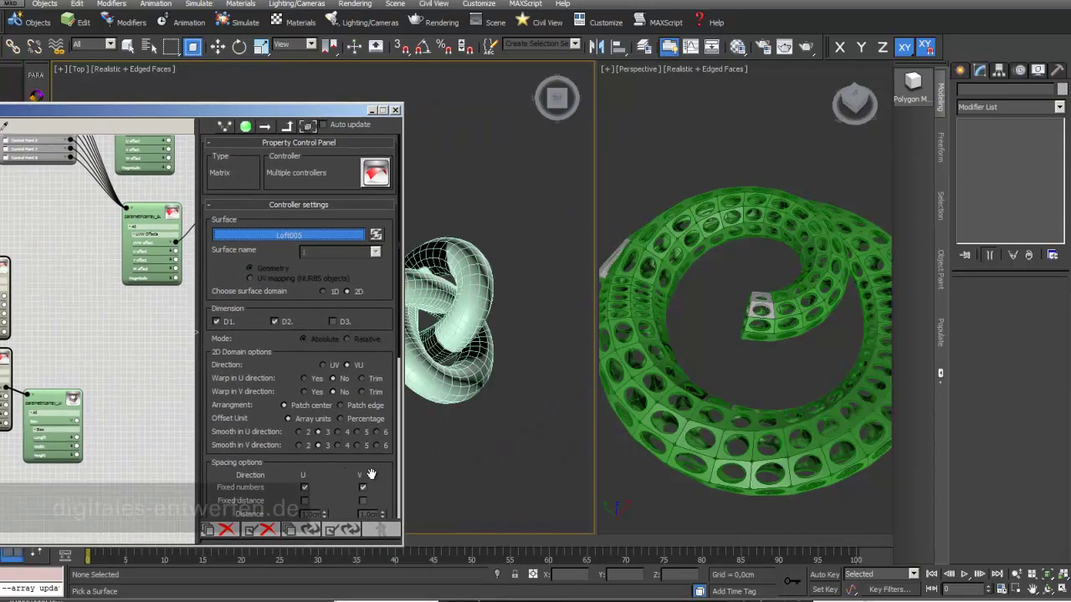
pyautogui.click(431, 368)
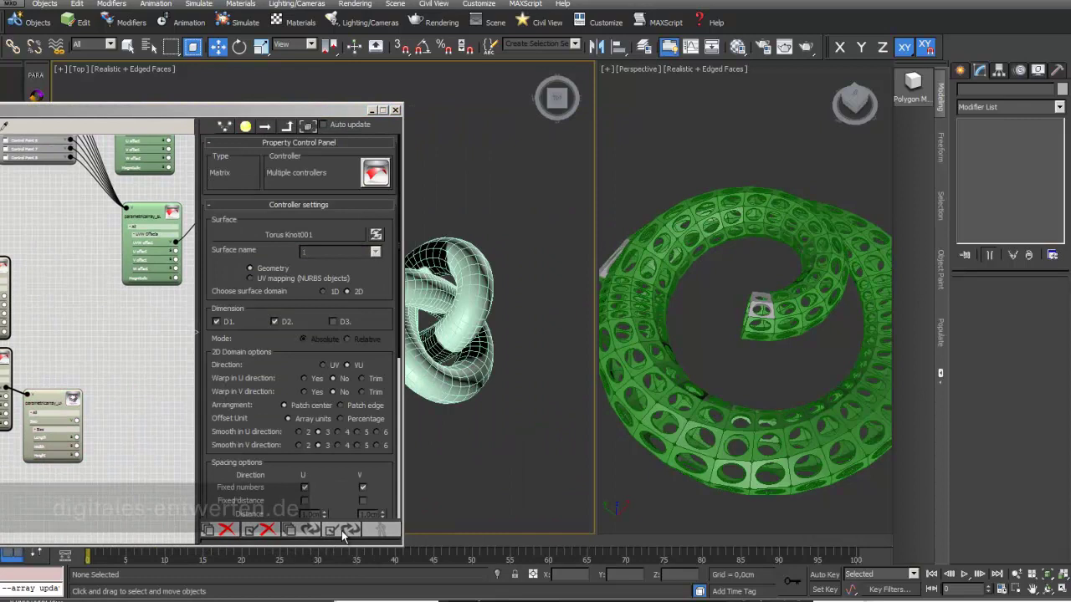
pyautogui.click(343, 529)
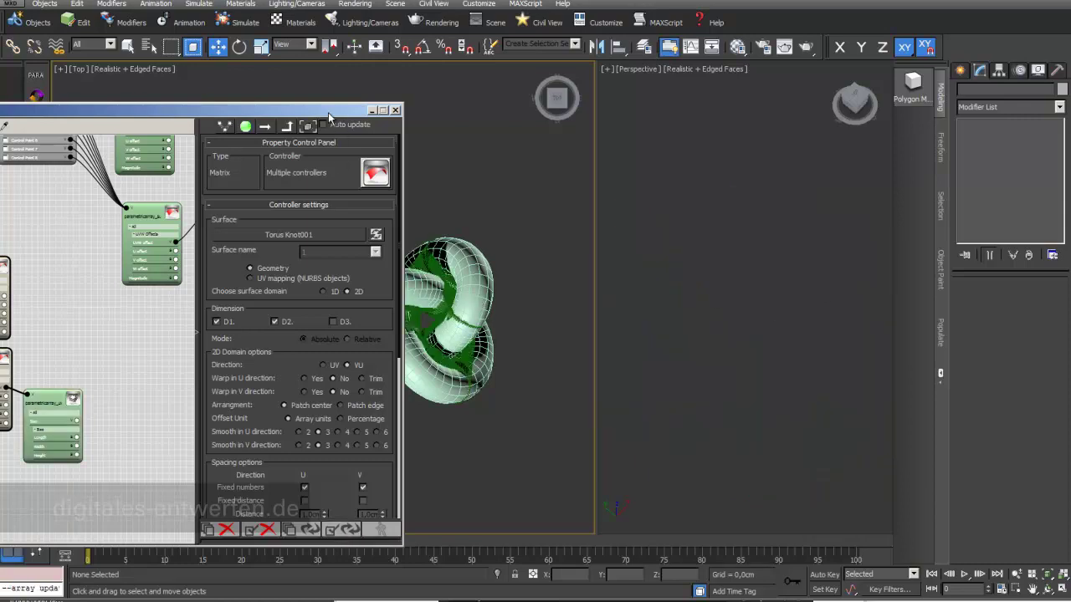
# Set the 2D domain direction to UV for the torus knot and update its panels with the PARA_2D_Array helper selected
pyautogui.moveTo(327, 112); pyautogui.dragTo(1063, 179)
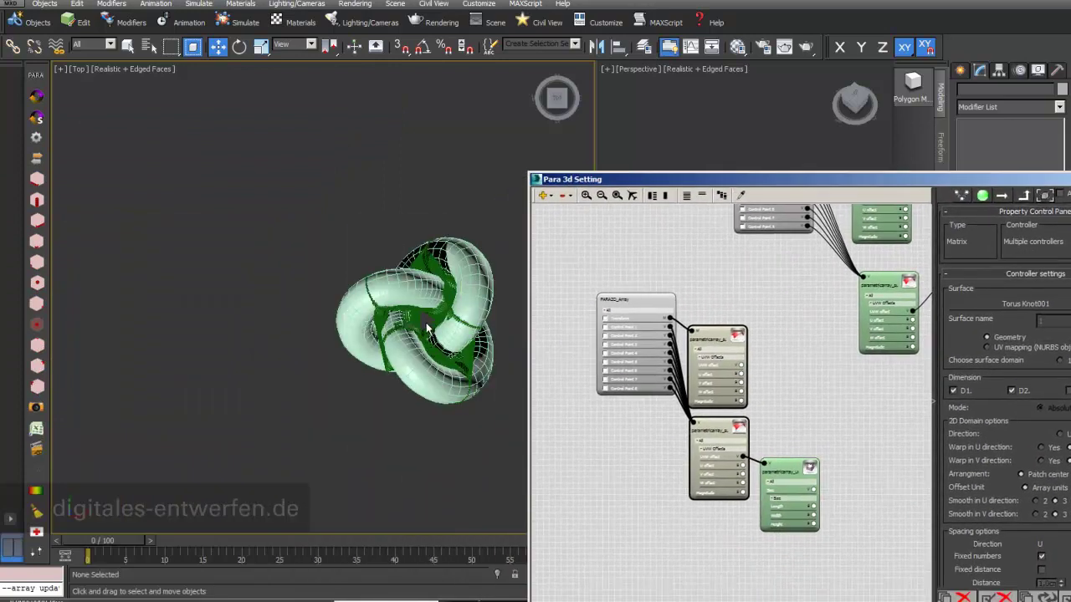
pyautogui.scroll(5, 389, 295)
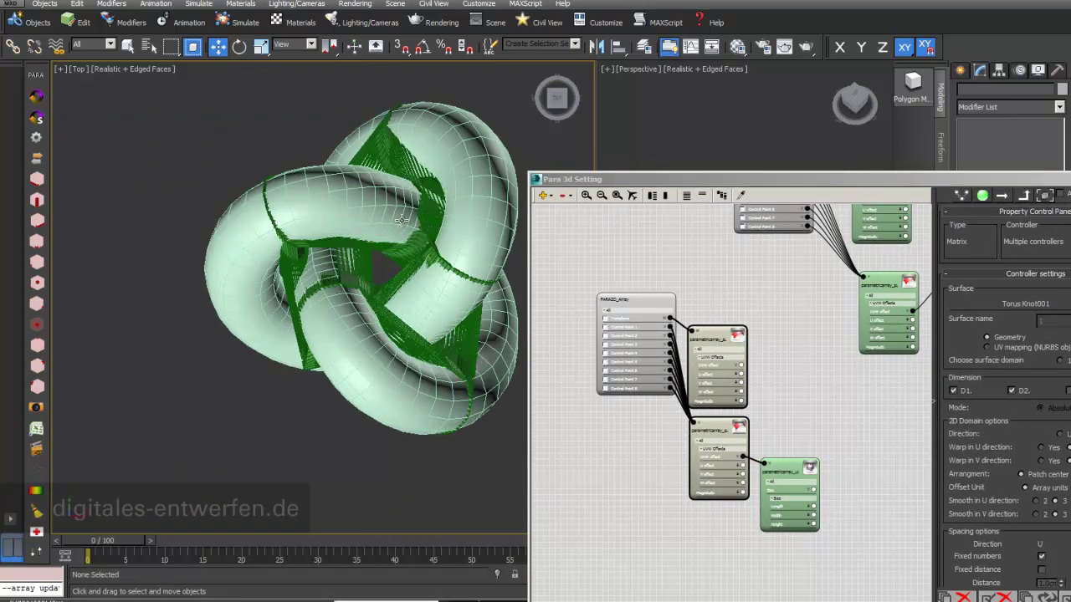
pyautogui.moveTo(1059, 179); pyautogui.dragTo(530, 200)
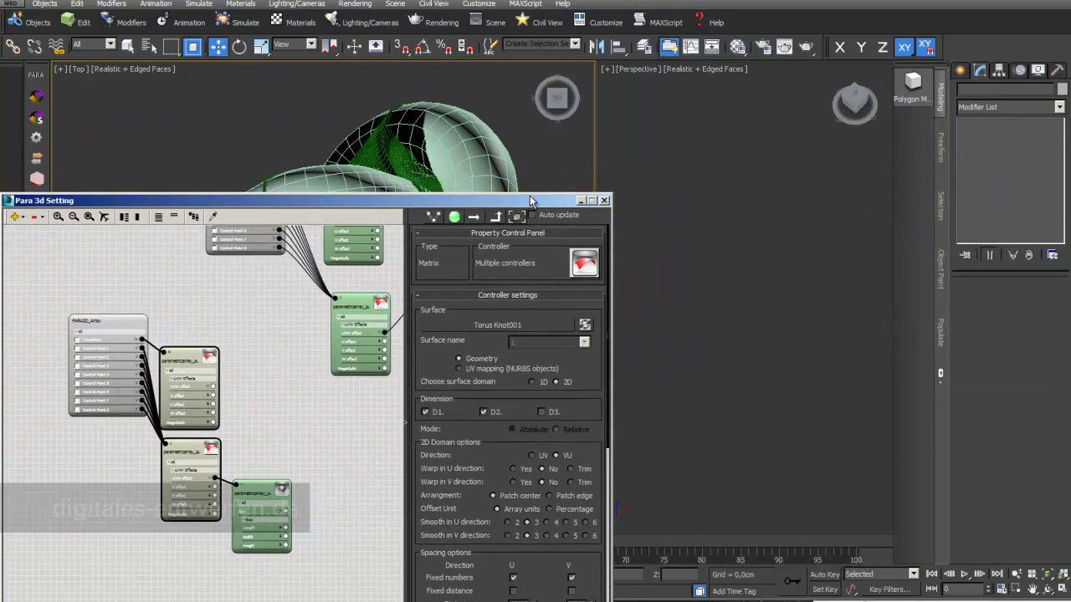
pyautogui.click(516, 216)
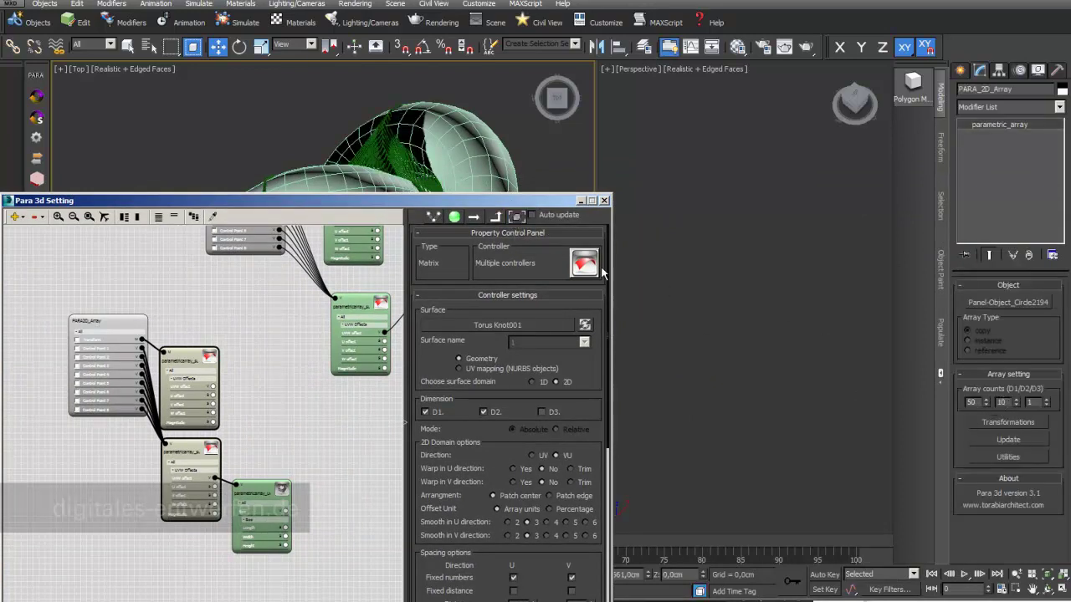
pyautogui.moveTo(521, 204); pyautogui.dragTo(910, 118)
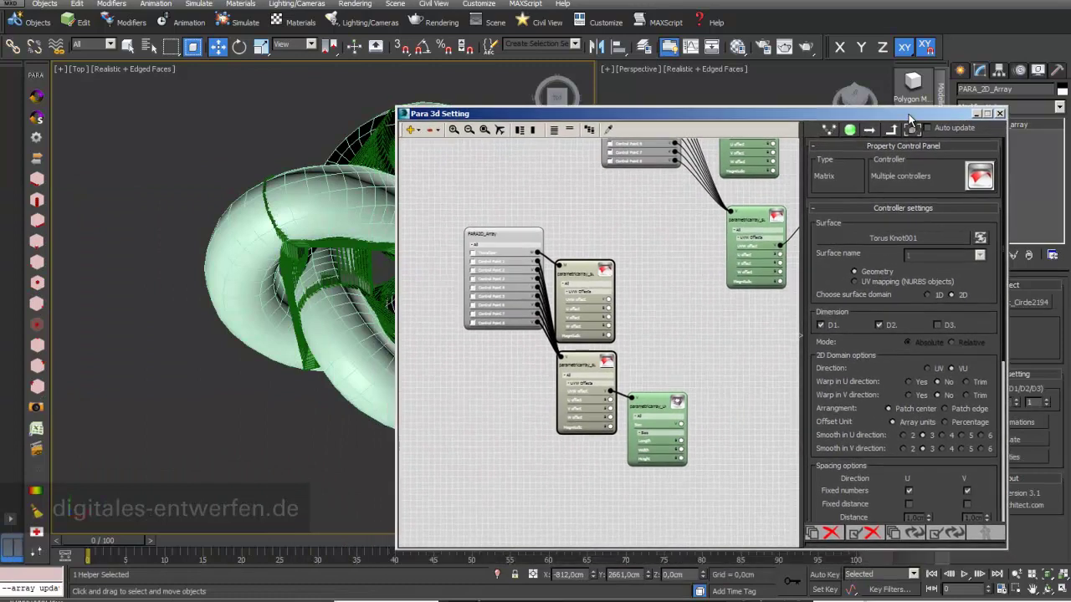
pyautogui.click(927, 368)
pyautogui.click(938, 534)
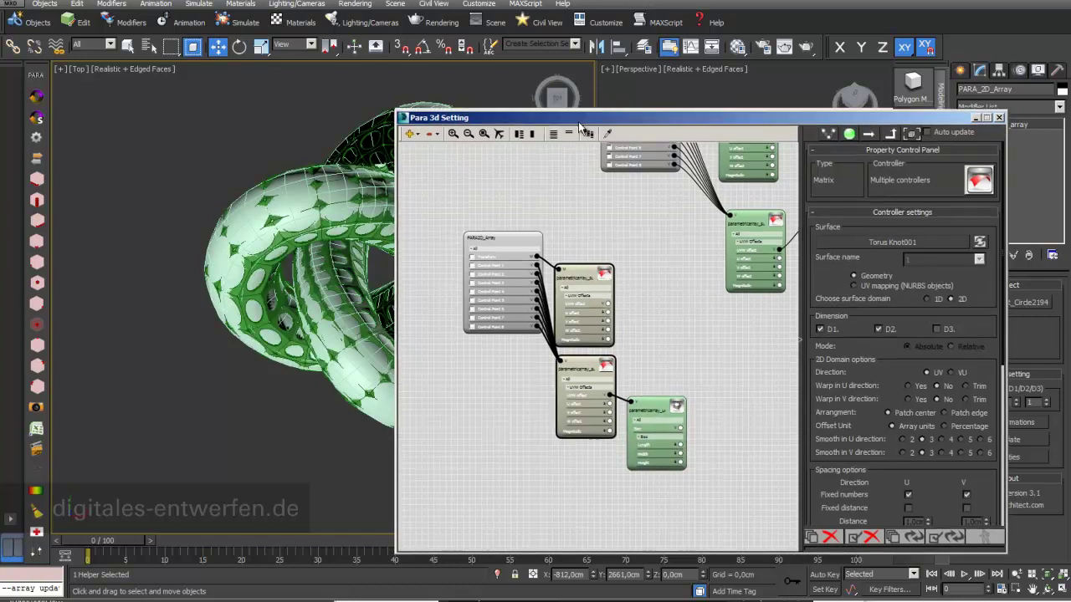
# Move Torus Knot001 away from its panels in the top view and inspect the uncovered panel array
pyautogui.moveTo(584, 116); pyautogui.dragTo(427, 407)
pyautogui.click(343, 193)
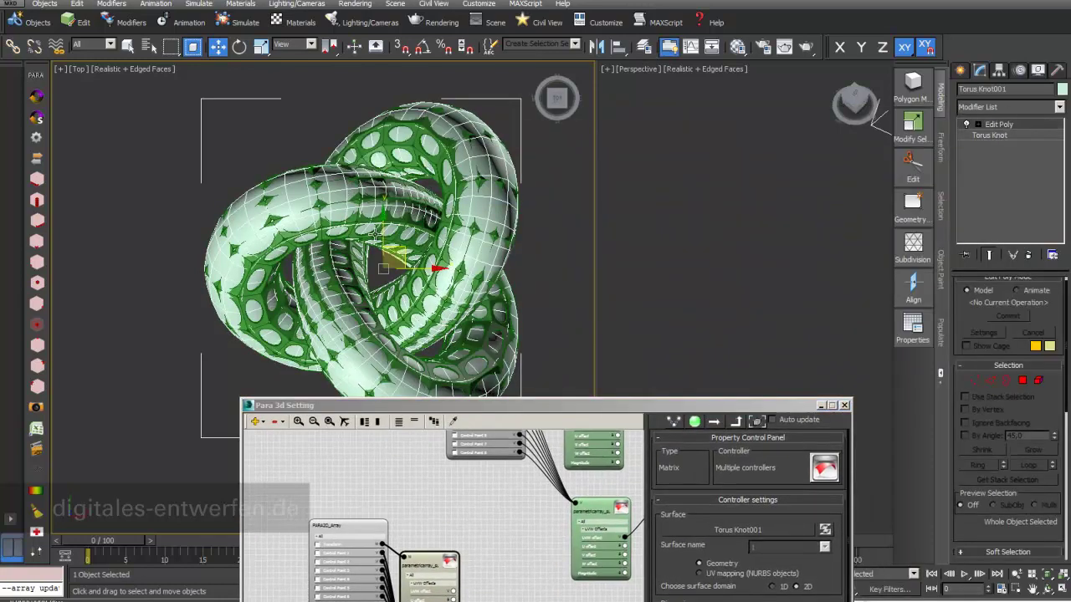
pyautogui.moveTo(390, 259); pyautogui.dragTo(145, 467)
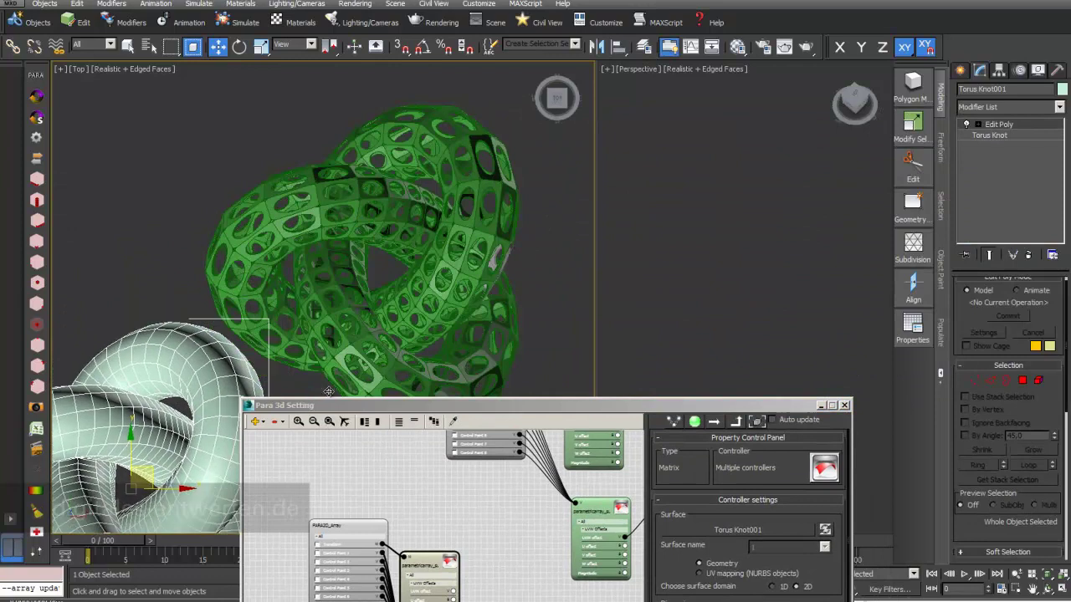
pyautogui.scroll(-2, 401, 282)
pyautogui.moveTo(400, 282); pyautogui.dragTo(439, 279, button='middle')
pyautogui.scroll(4, 437, 270)
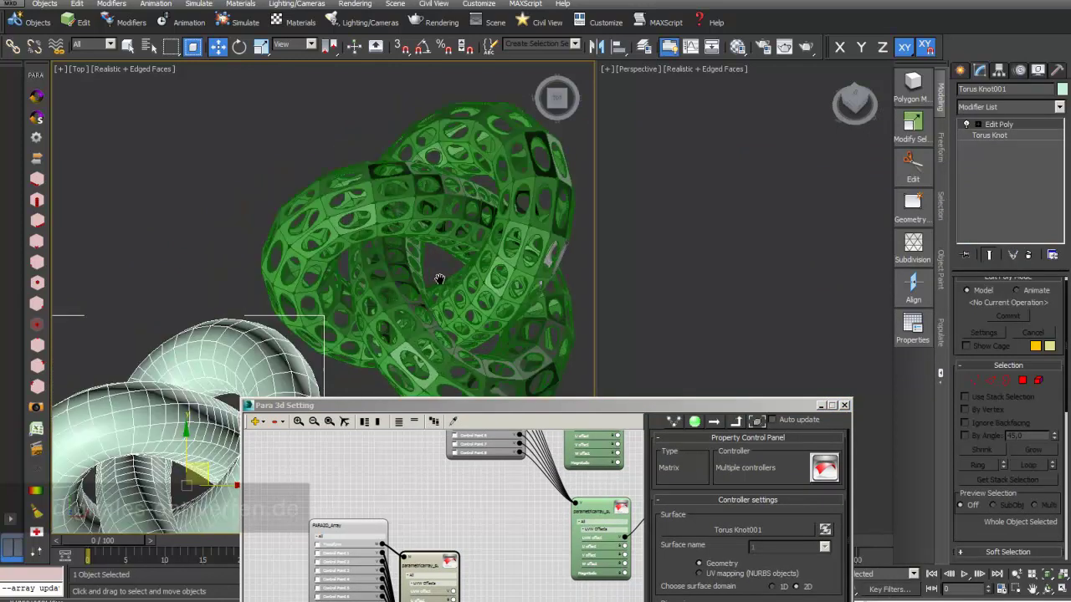
pyautogui.scroll(-2, 460, 290)
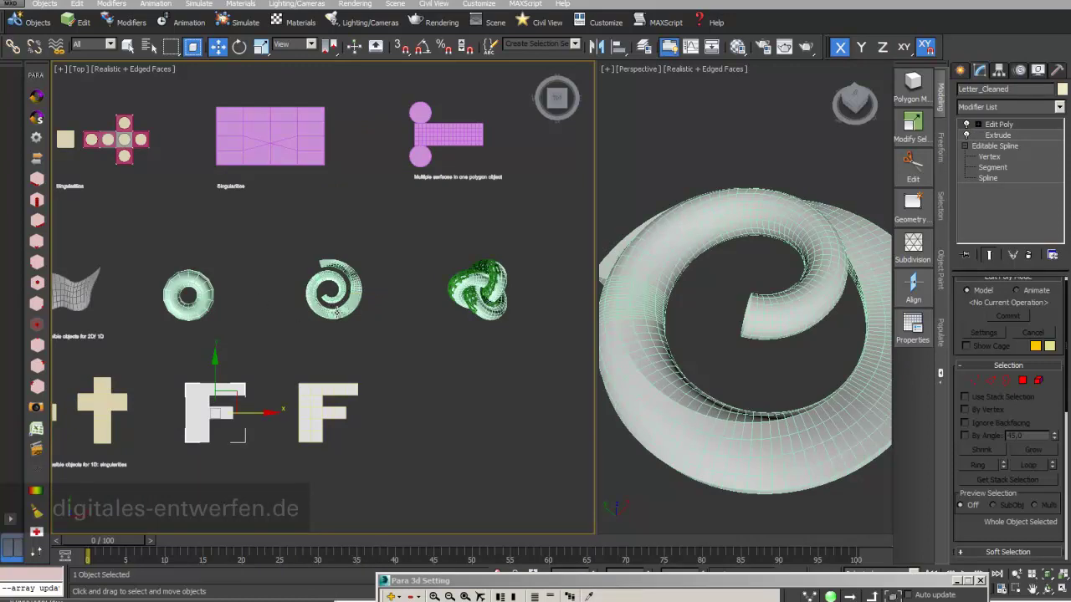
# Select the cross-shaped unfolded box among the possible objects for 1D singularities
pyautogui.scroll(2, 336, 311)
pyautogui.scroll(1, 335, 311)
pyautogui.moveTo(354, 306); pyautogui.dragTo(520, 222, button='middle')
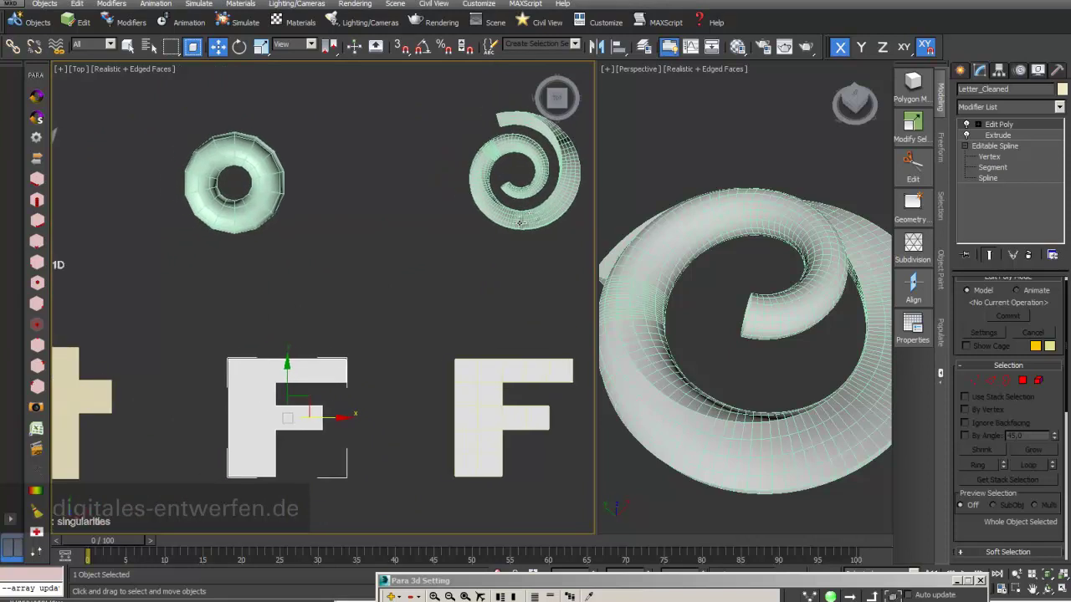
pyautogui.moveTo(184, 380); pyautogui.dragTo(420, 268, button='middle')
pyautogui.scroll(2, 390, 275)
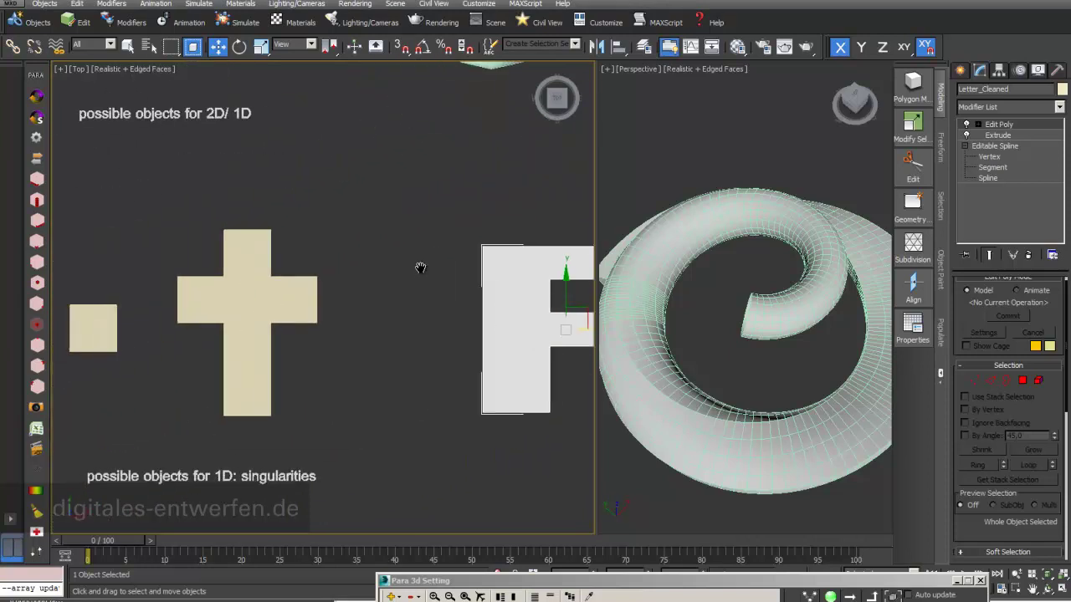
pyautogui.click(279, 316)
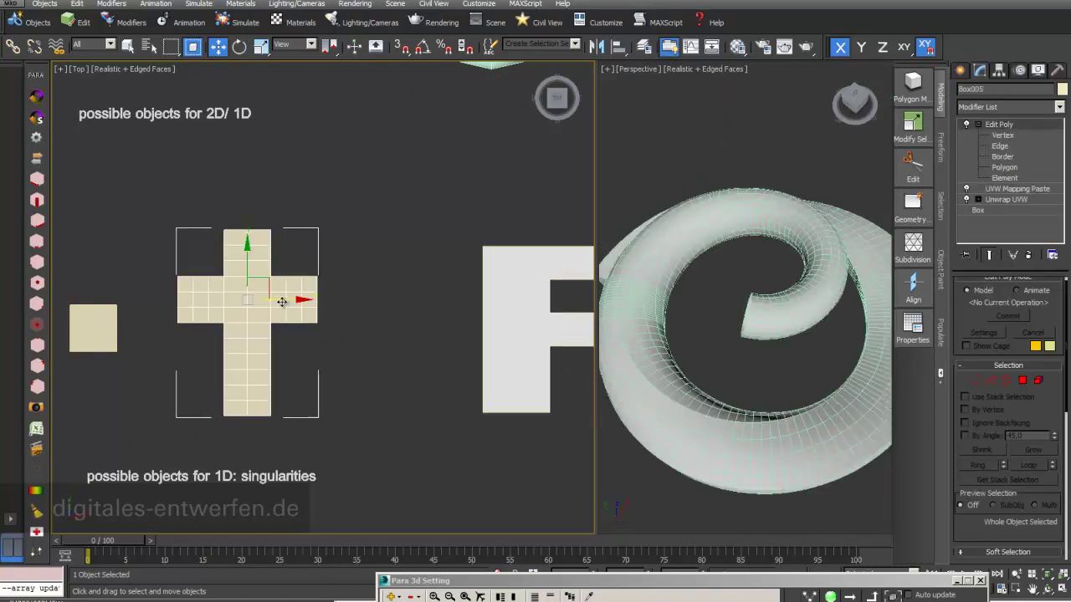
# Select both surface controllers connected to the PARA1D_Array node in the Para 3d Setting graph
pyautogui.moveTo(615, 583); pyautogui.dragTo(682, 192)
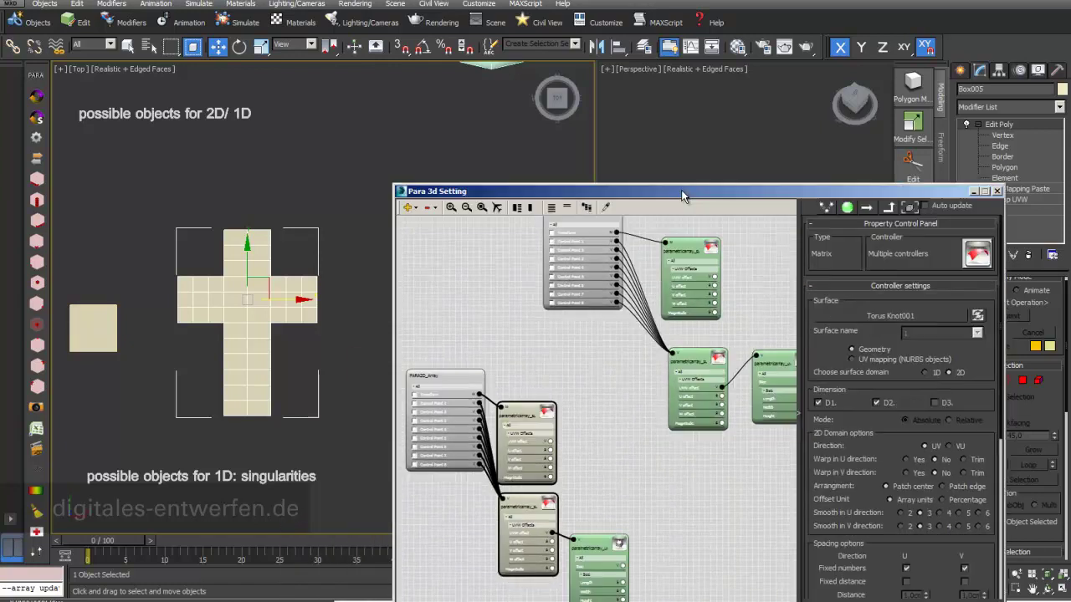
pyautogui.moveTo(593, 368); pyautogui.dragTo(475, 524, button='middle')
pyautogui.moveTo(521, 346); pyautogui.dragTo(554, 302, button='middle')
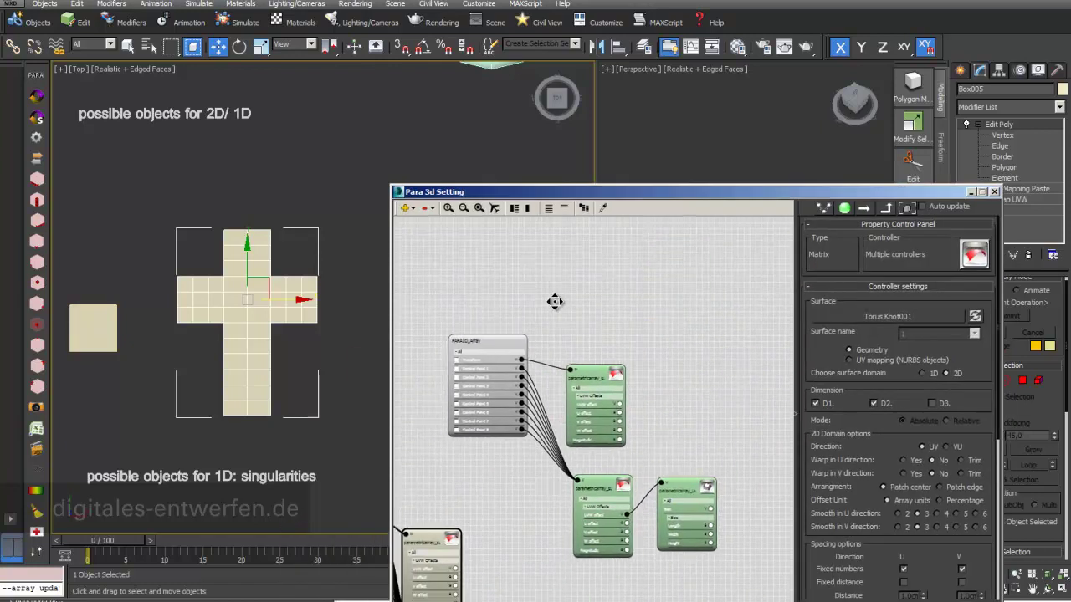
pyautogui.click(596, 374)
pyautogui.keyDown('ctrl'); pyautogui.click(603, 483); pyautogui.keyUp('ctrl')
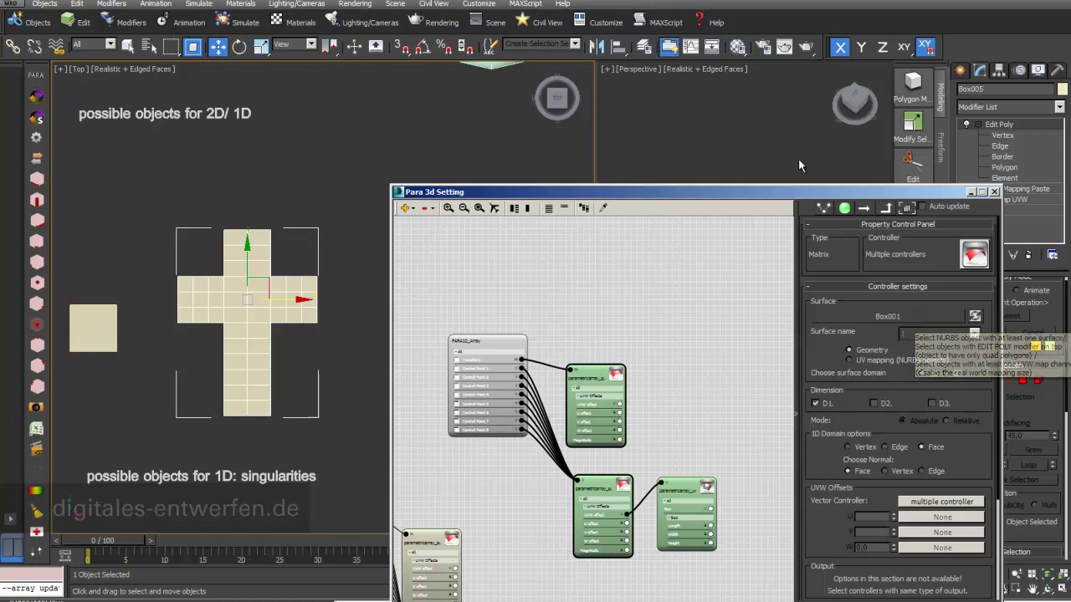
# Disable Box005's UVW Mapping Paste modifier to fold the cross into a cube, and frame it in the perspective view
pyautogui.moveTo(794, 193); pyautogui.dragTo(911, 208)
pyautogui.scroll(-3, 309, 291)
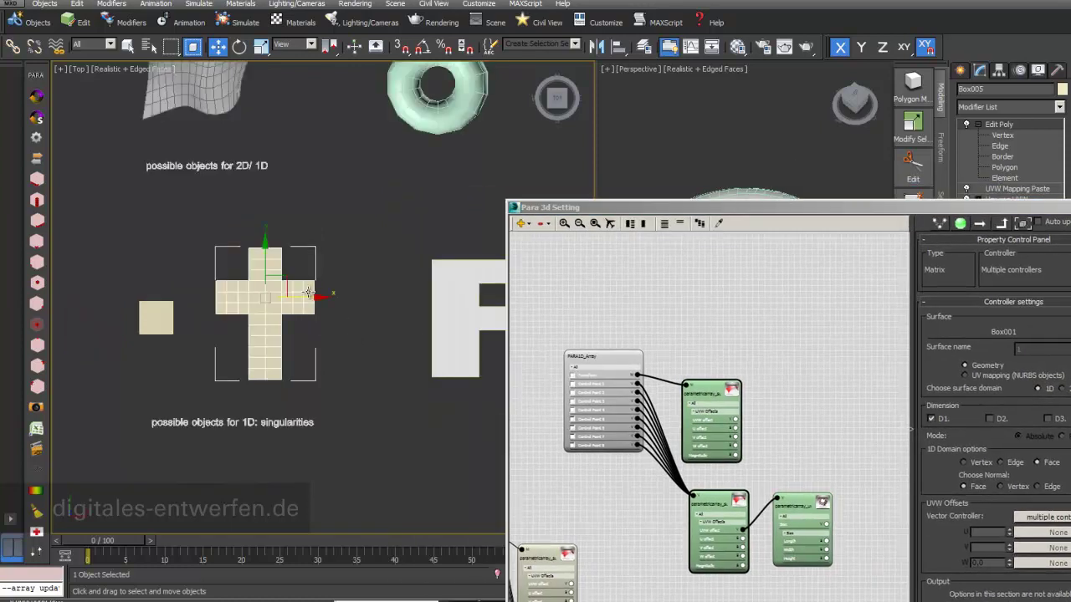
pyautogui.moveTo(634, 209); pyautogui.dragTo(563, 340)
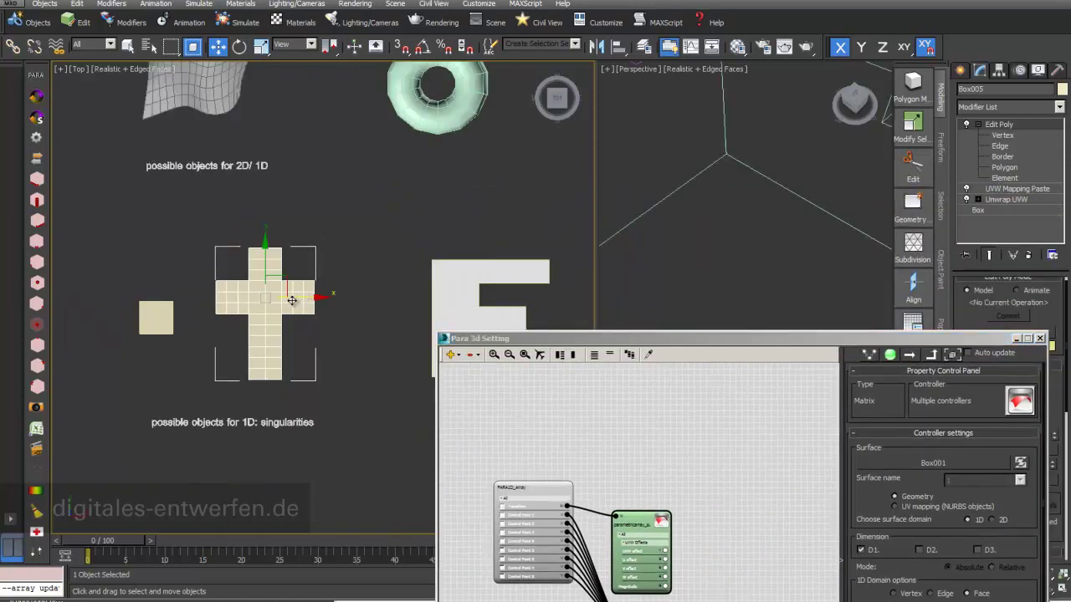
pyautogui.click(966, 189)
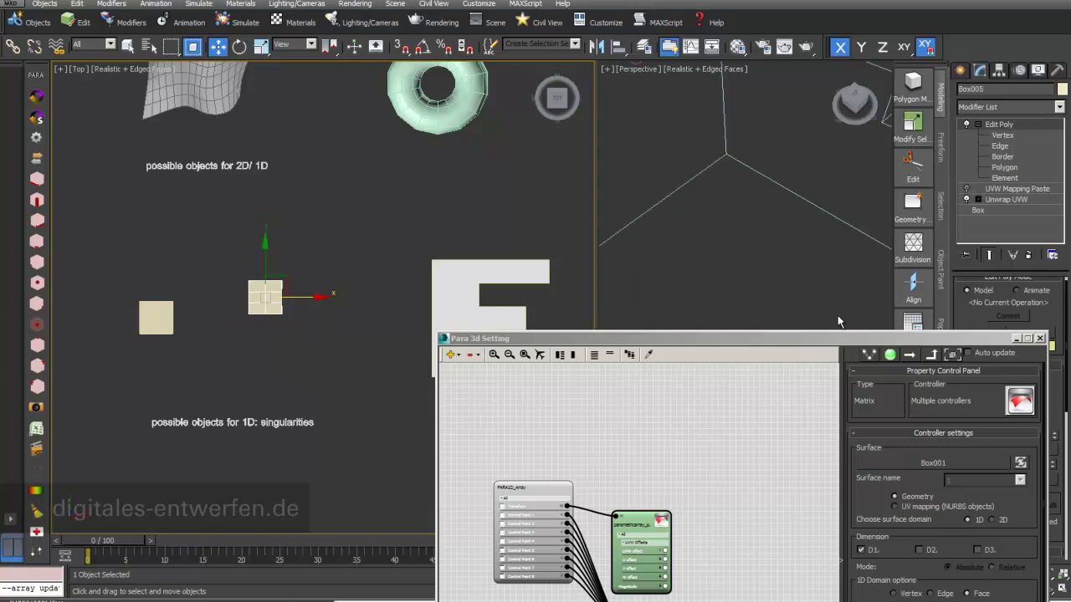
pyautogui.moveTo(758, 340); pyautogui.dragTo(397, 362)
pyautogui.moveTo(709, 405); pyautogui.dragTo(792, 287, button='middle')
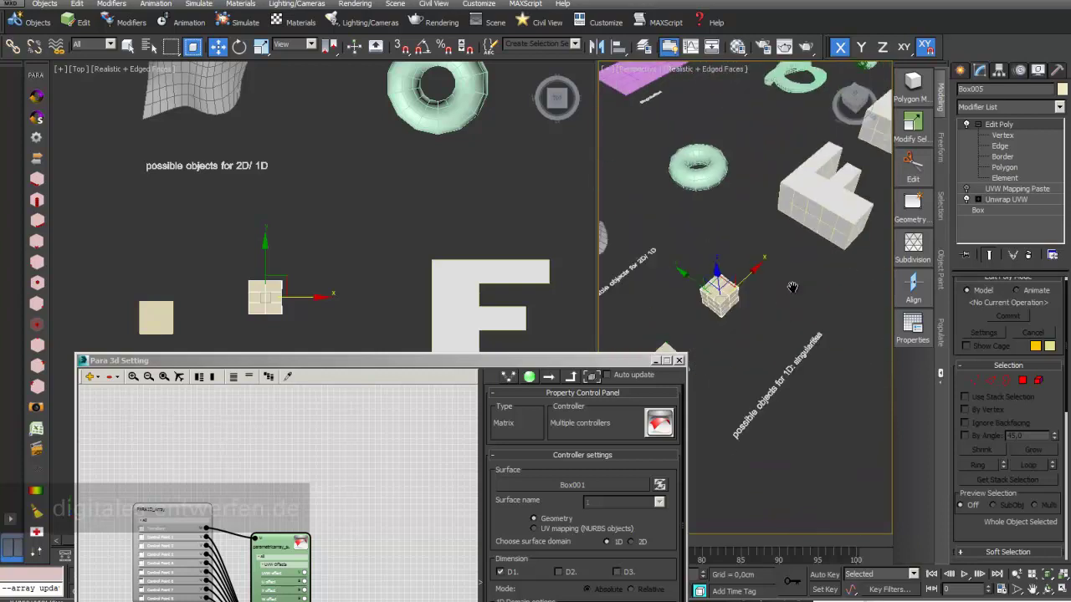
pyautogui.press('z')
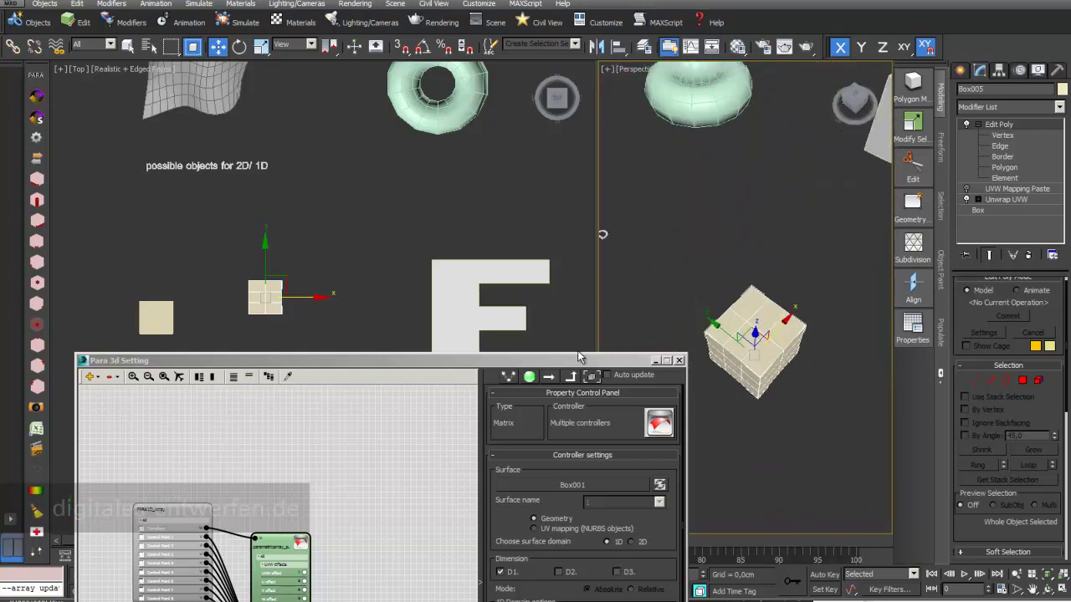
# Assign Box005 as the surface of both selected 1D array controllers and update the selected controllers
pyautogui.moveTo(578, 357); pyautogui.dragTo(574, 148)
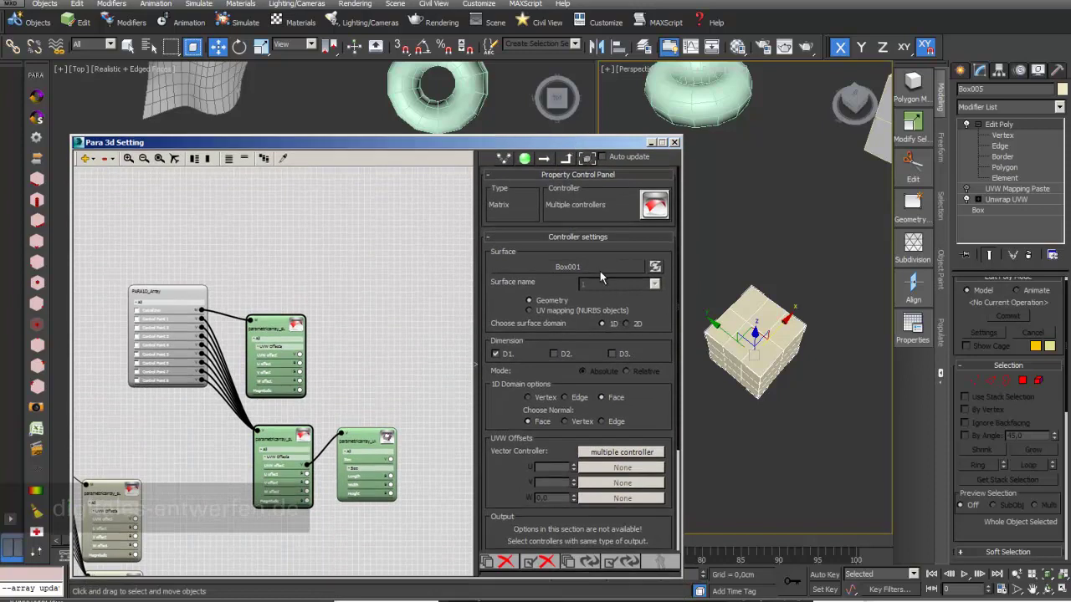
pyautogui.click(599, 267)
pyautogui.click(726, 381)
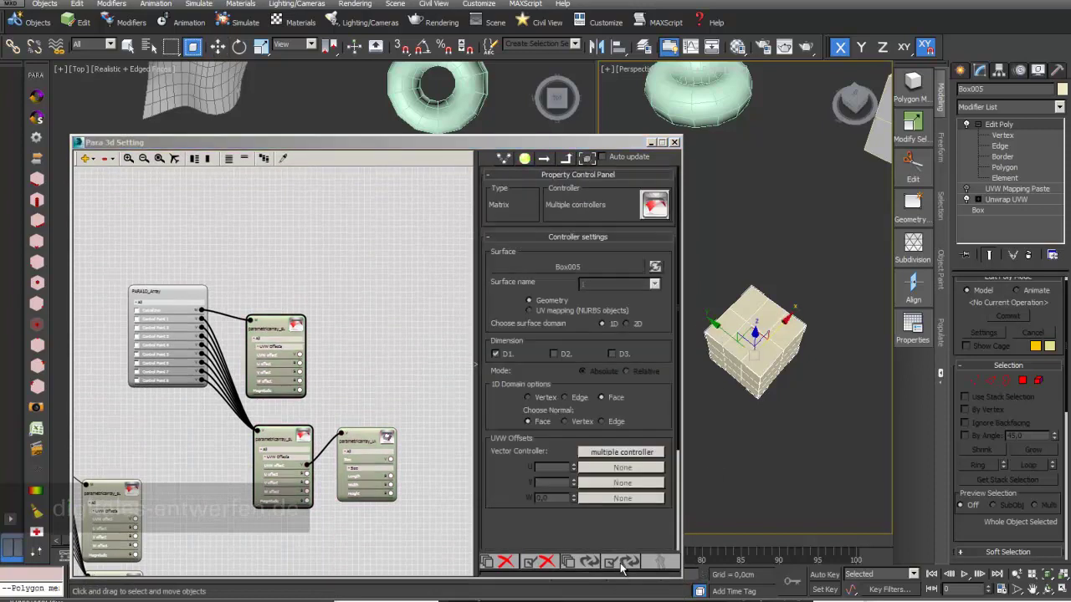
pyautogui.click(626, 565)
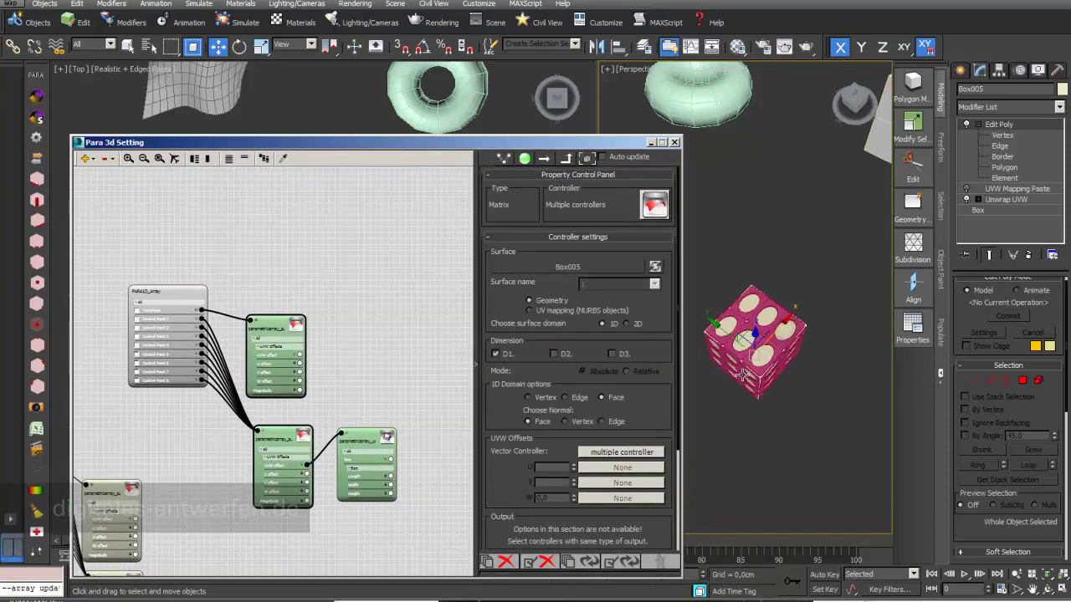
# Select the PARA_1D_Array helper and set its array count to the number of polygons through the control points' surface controller
pyautogui.click(567, 158)
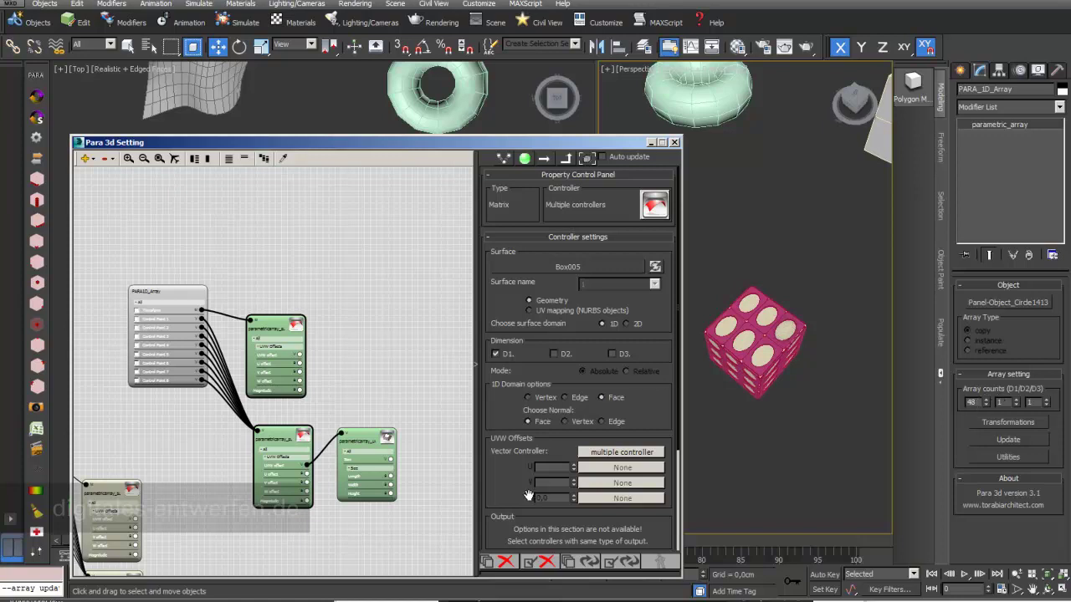
pyautogui.moveTo(515, 501); pyautogui.dragTo(517, 366)
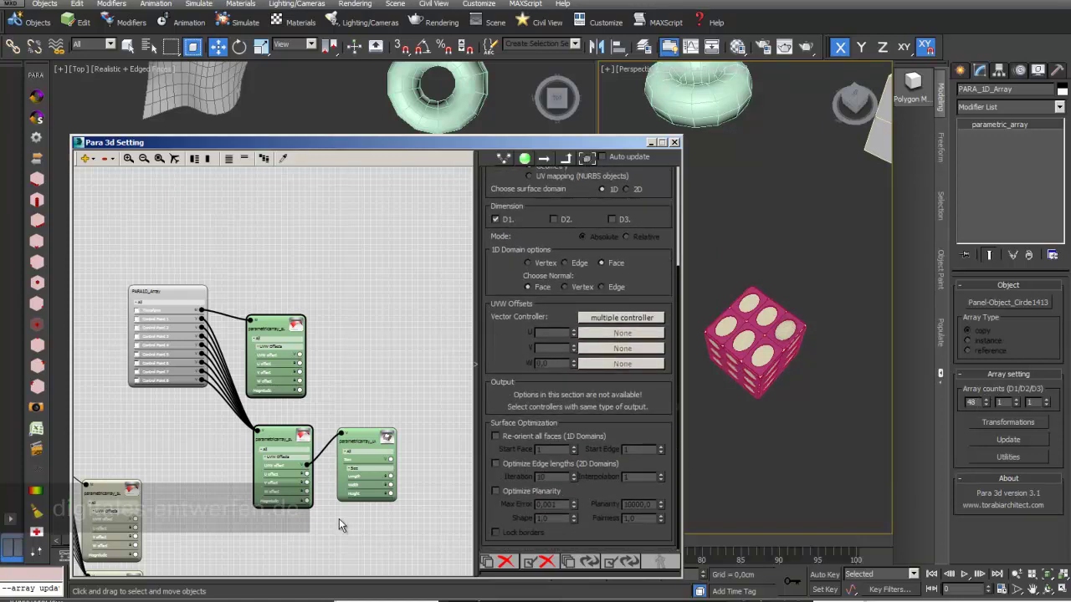
pyautogui.click(296, 433)
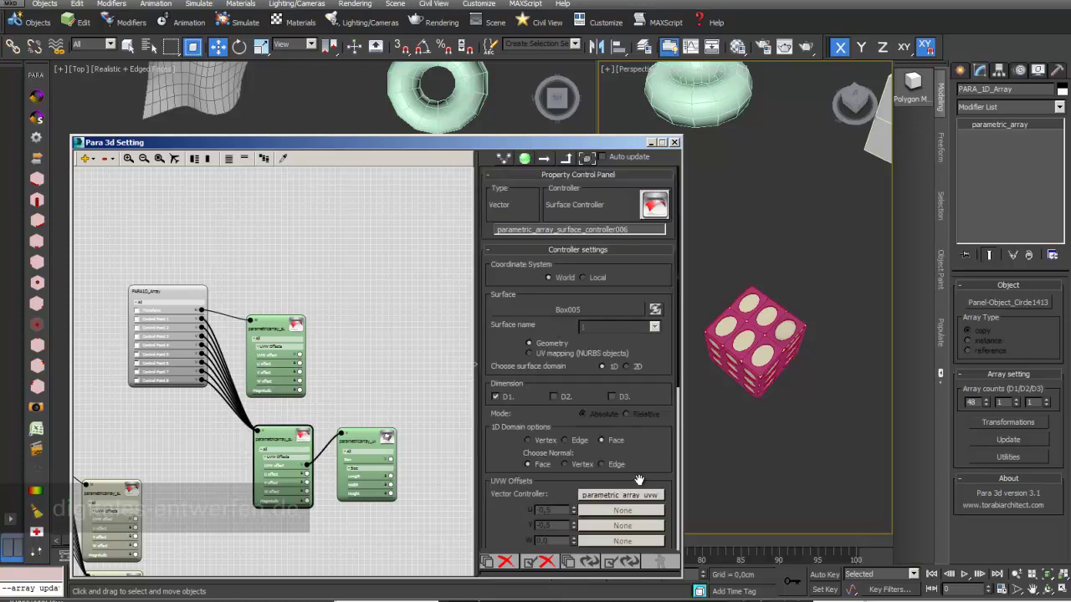
pyautogui.scroll(-6, 638, 481)
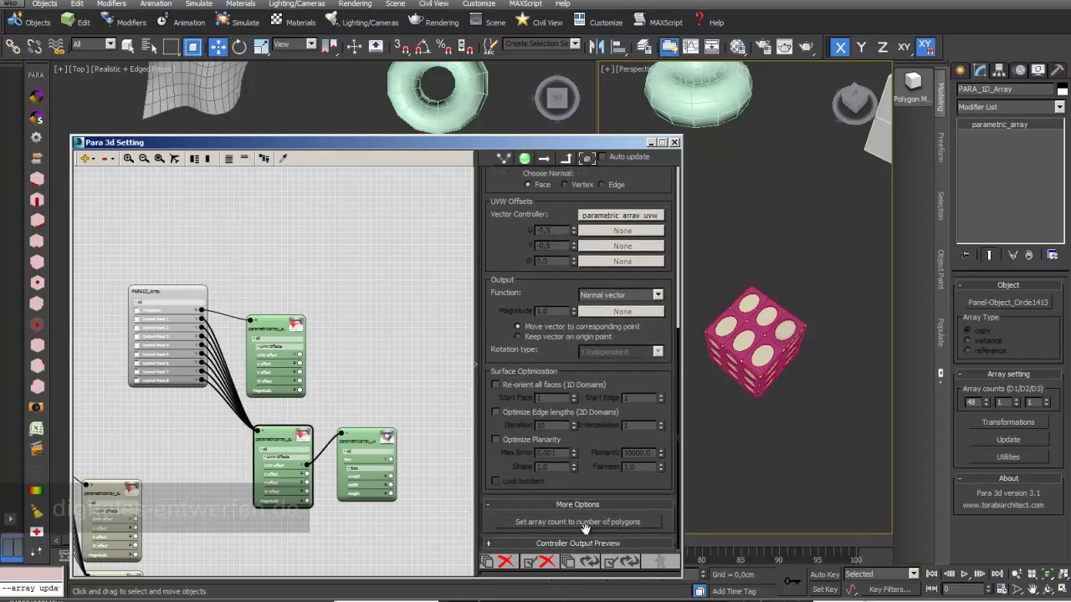
pyautogui.click(583, 523)
# Move Box005 off its panels to expose the array on its own
pyautogui.moveTo(598, 149); pyautogui.dragTo(580, 347)
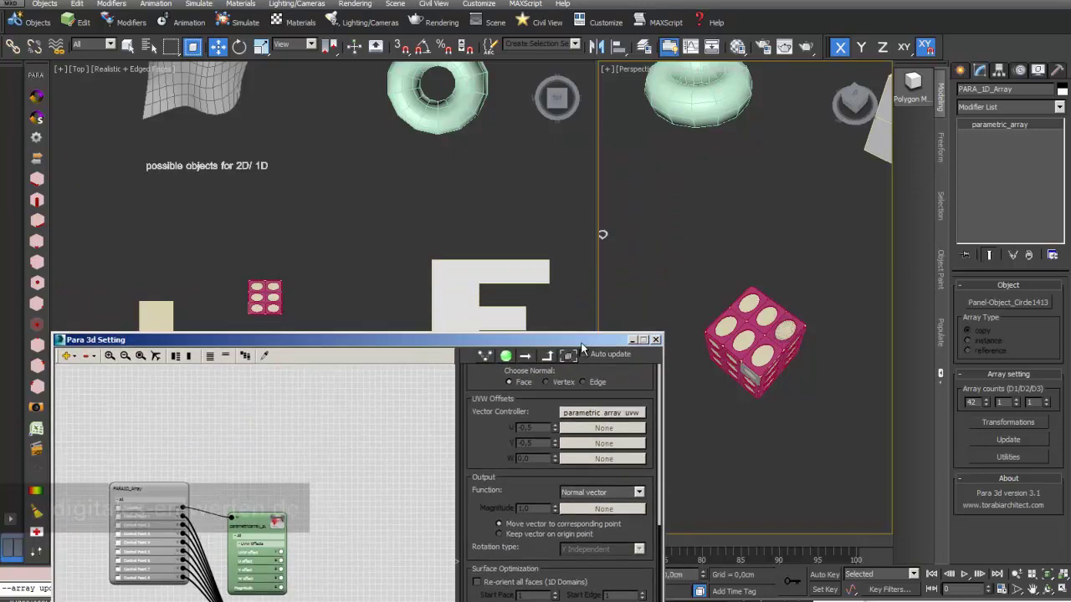
pyautogui.click(749, 343)
pyautogui.moveTo(755, 337); pyautogui.dragTo(762, 300)
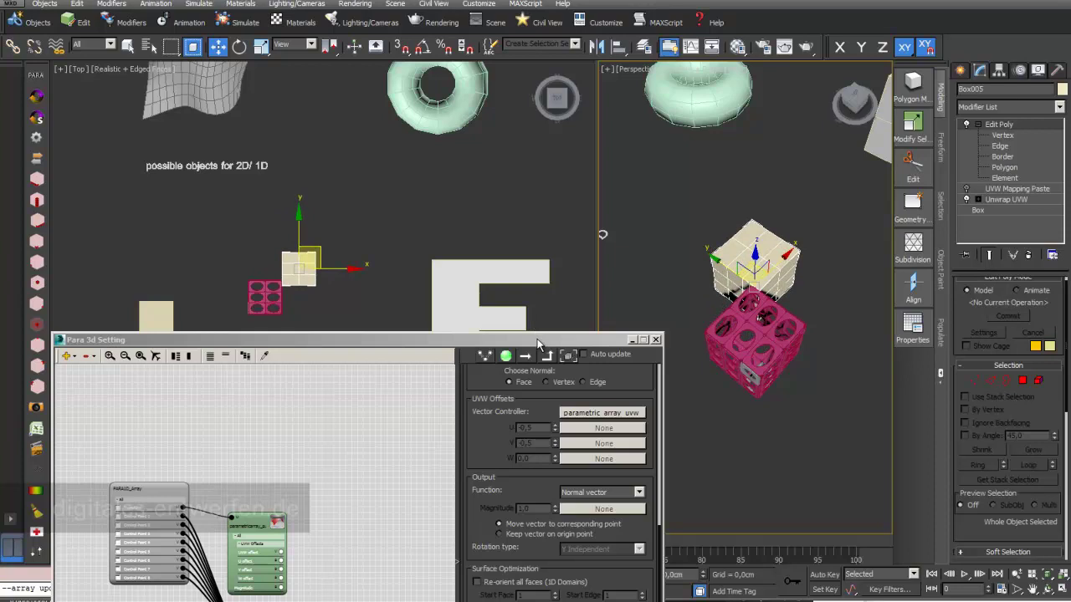
# Select the F-shaped Letter_Cleaned object with undivided top faces in the perspective view, with the Move tool active
pyautogui.moveTo(538, 343); pyautogui.dragTo(462, 441)
pyautogui.keyDown('alt'); pyautogui.moveTo(787, 315); pyautogui.dragTo(650, 450, button='middle'); pyautogui.keyUp('alt')
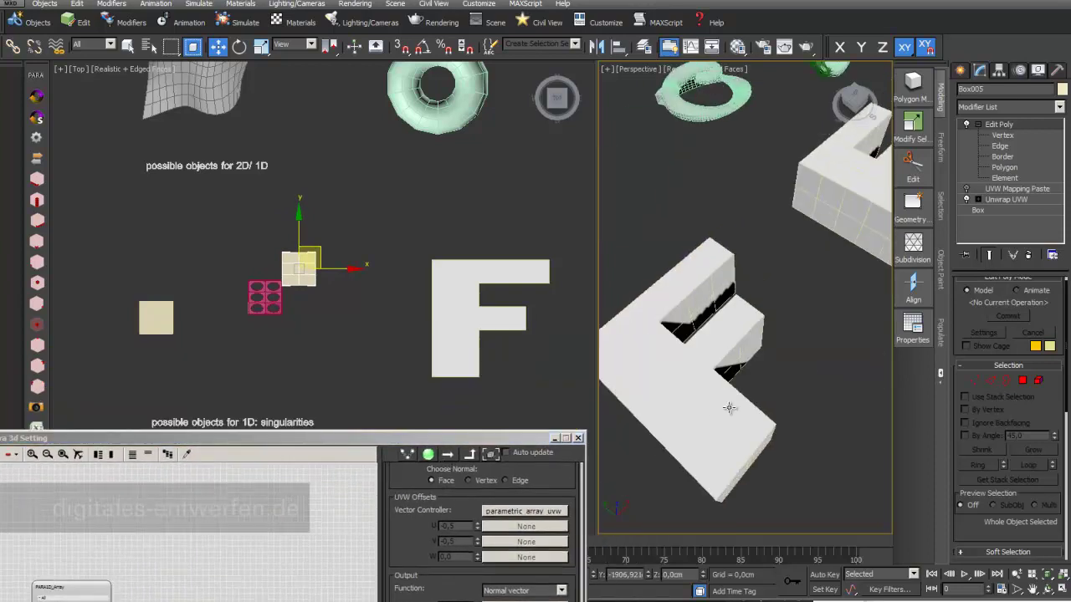
pyautogui.moveTo(729, 407); pyautogui.dragTo(750, 400, button='middle')
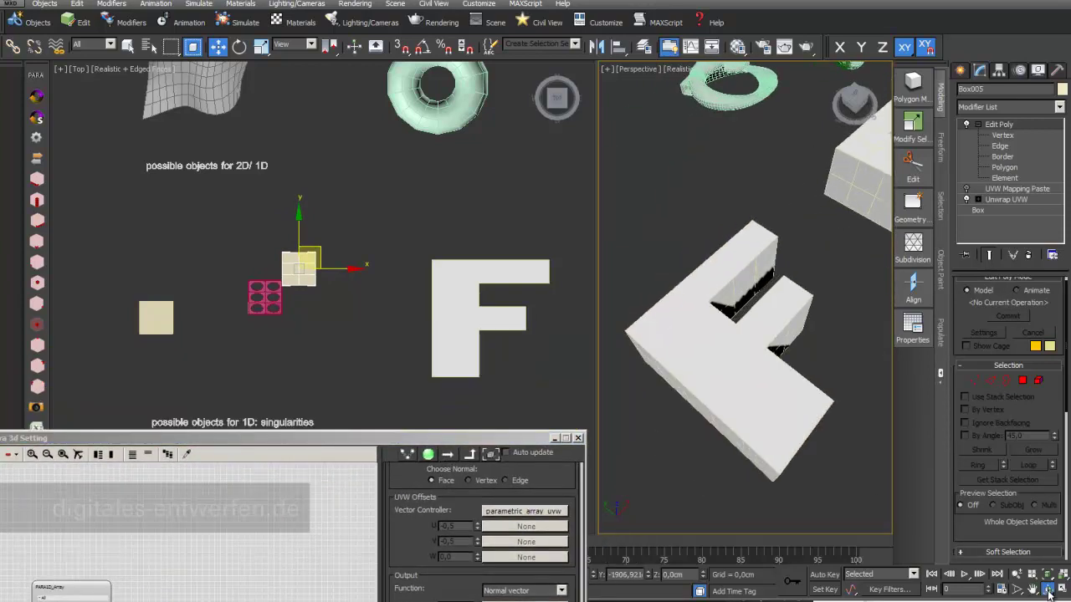
pyautogui.press('e')
pyautogui.keyDown('alt'); pyautogui.moveTo(757, 345); pyautogui.dragTo(786, 418, button='middle'); pyautogui.keyUp('alt')
pyautogui.moveTo(526, 439); pyautogui.dragTo(533, 293)
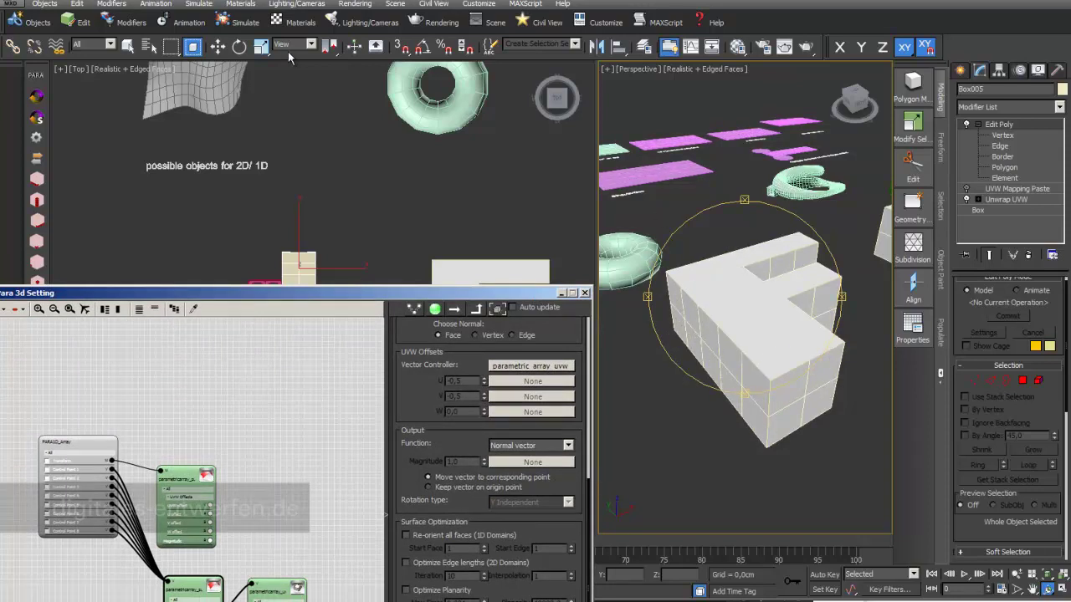
pyautogui.click(217, 46)
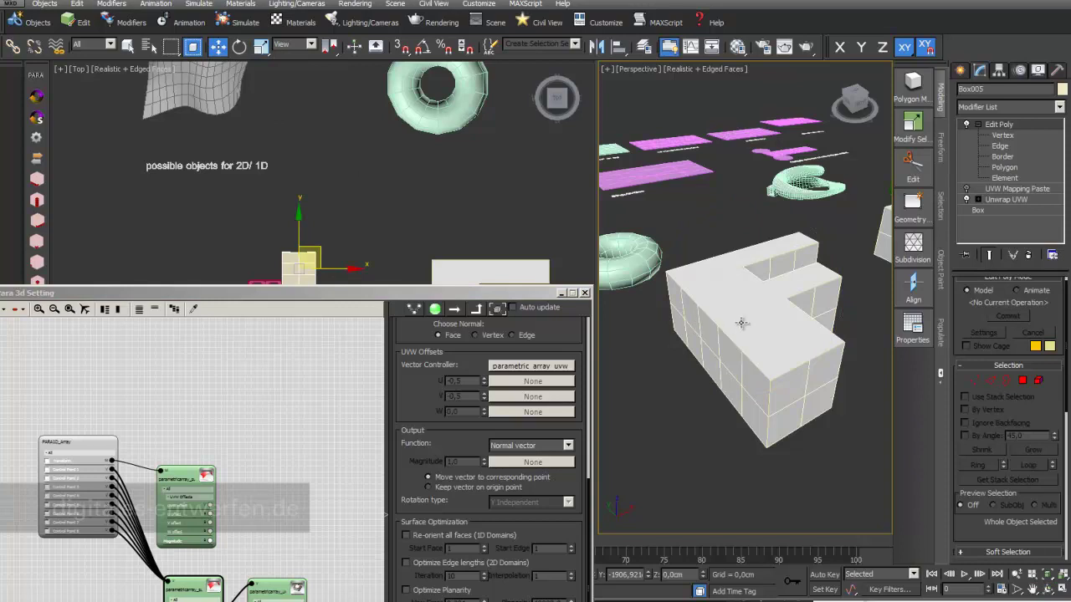
pyautogui.click(780, 366)
pyautogui.moveTo(493, 294); pyautogui.dragTo(451, 107)
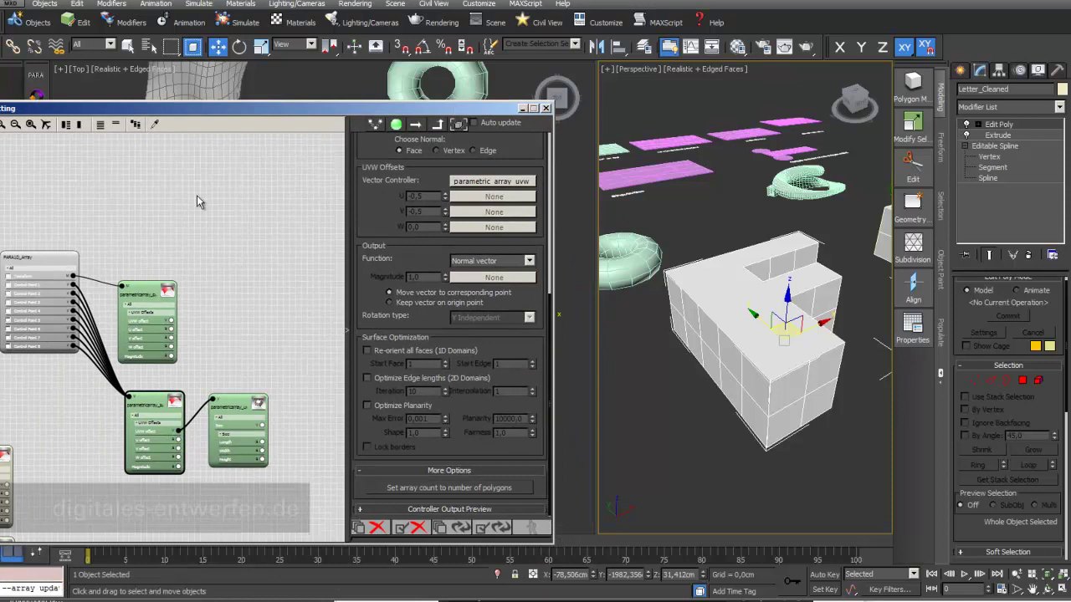
# Assign Letter_Cleaned as the surface of both 1D array surface controllers and update the selected controllers
pyautogui.click(146, 289)
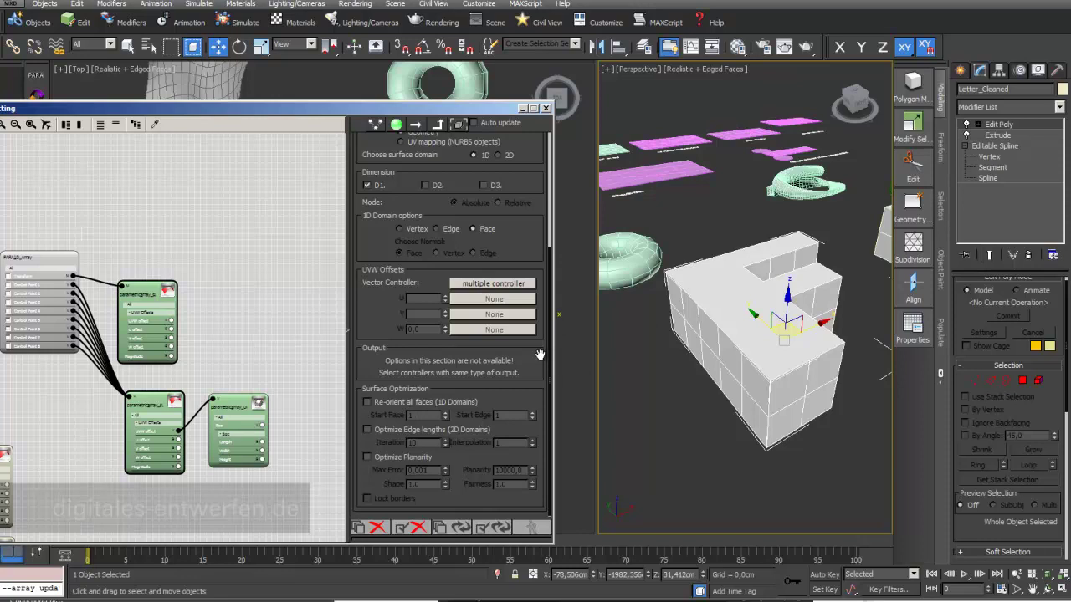
pyautogui.moveTo(522, 327); pyautogui.dragTo(529, 442)
pyautogui.click(483, 219)
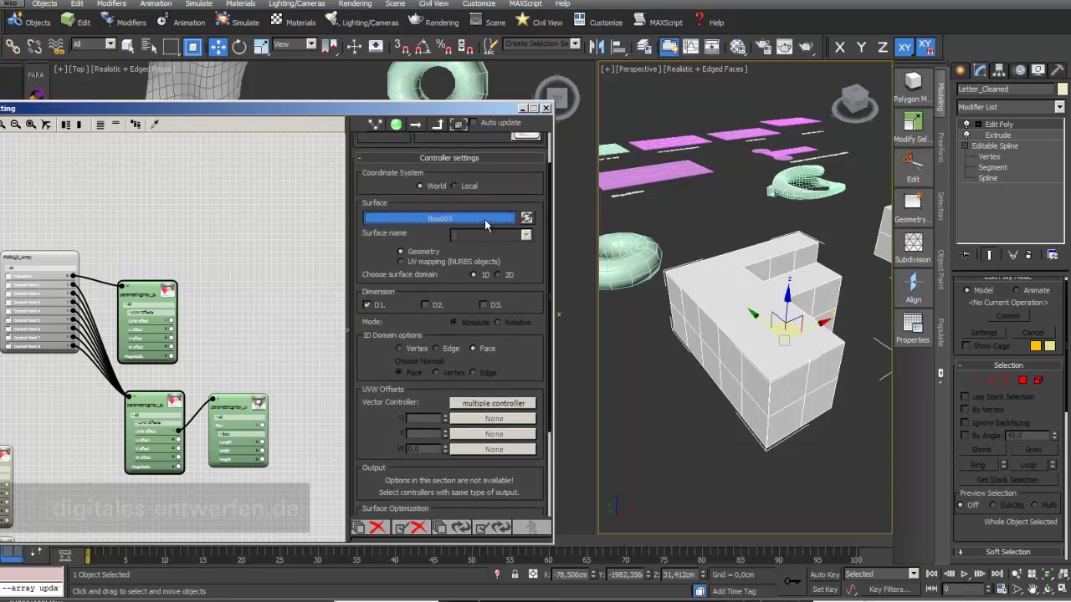
pyautogui.click(724, 338)
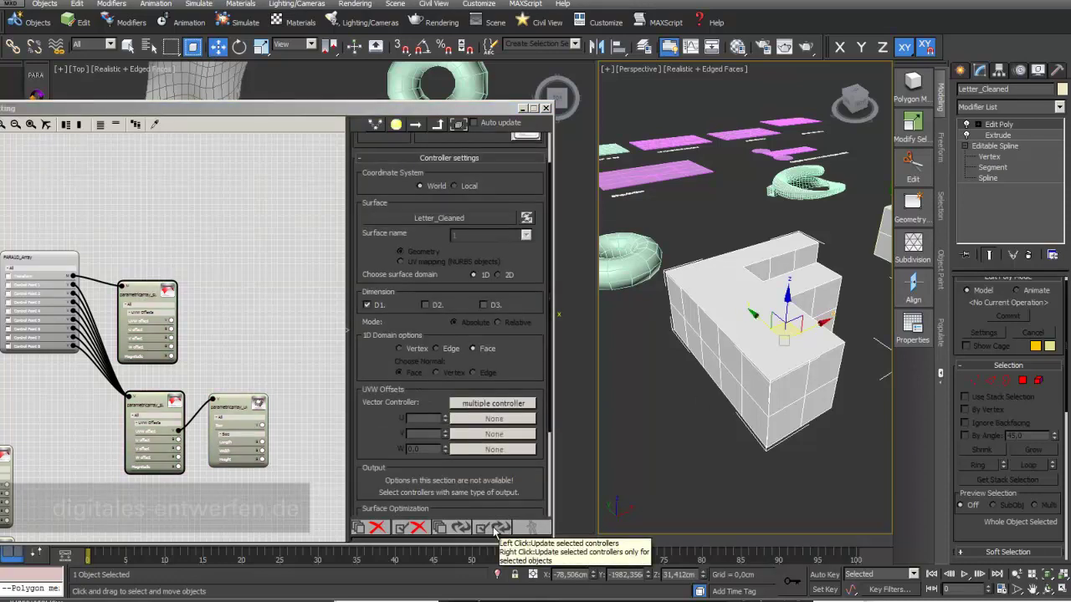
pyautogui.click(497, 528)
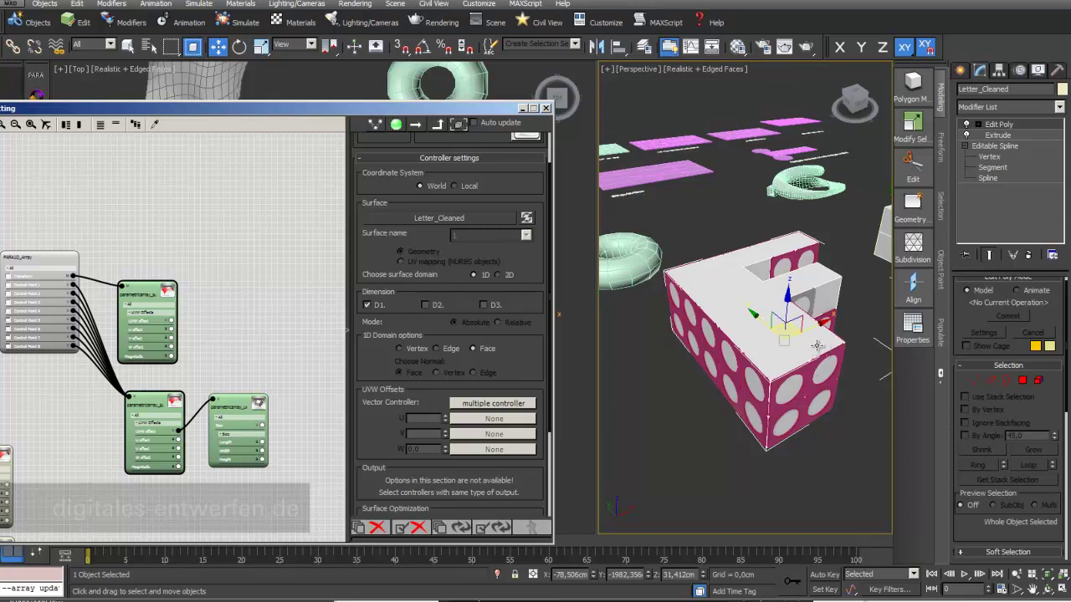
# Select the second F letter, Letter_Cleaned001, and toggle its topmost Edit Poly modifier
pyautogui.moveTo(846, 365)
pyautogui.keyDown('alt'); pyautogui.mouseDown(button='middle')
pyautogui.moveTo(769, 382)
pyautogui.moveTo(815, 385)
pyautogui.moveTo(832, 353)
pyautogui.moveTo(829, 375)
pyautogui.mouseUp(button='middle'); pyautogui.keyUp('alt')
pyautogui.scroll(3, 826, 374)
pyautogui.click(830, 376)
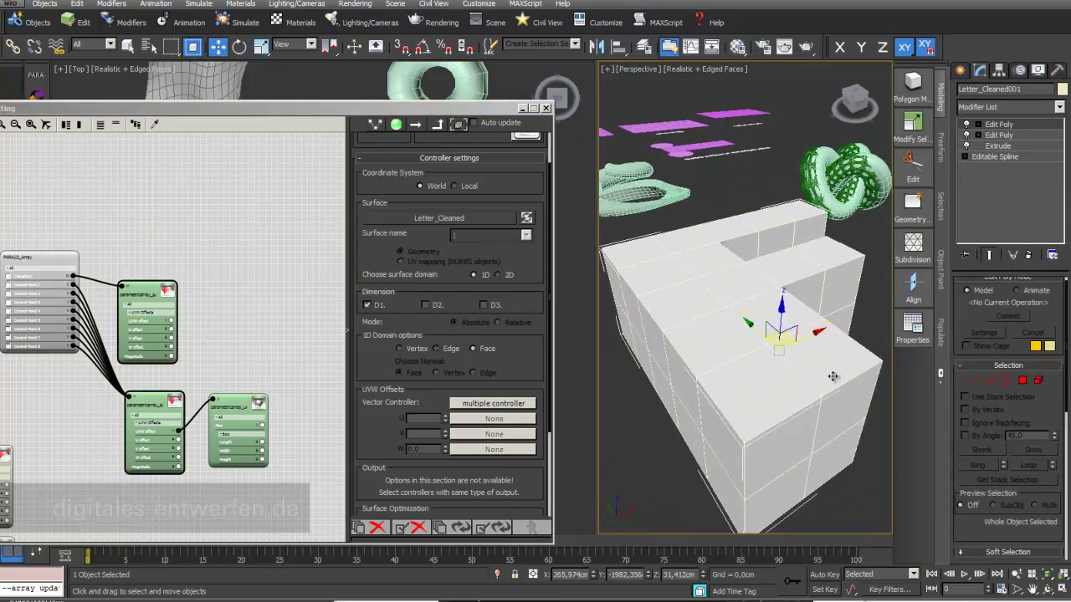
pyautogui.click(967, 124)
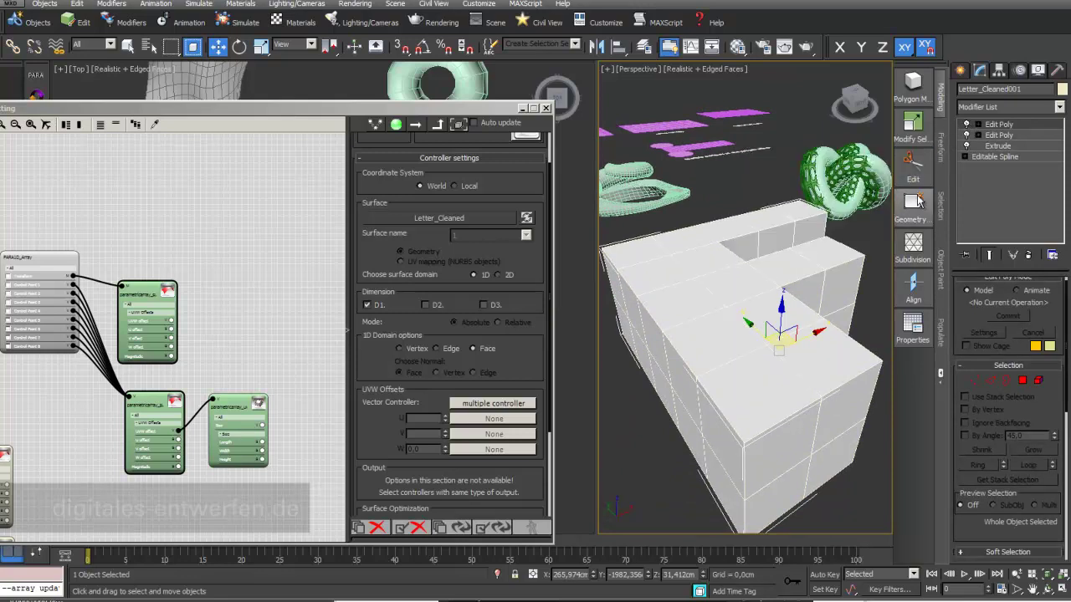
# Assign Letter_Cleaned001 as the surface of both selected 1D array surface controllers and update them
pyautogui.click(493, 218)
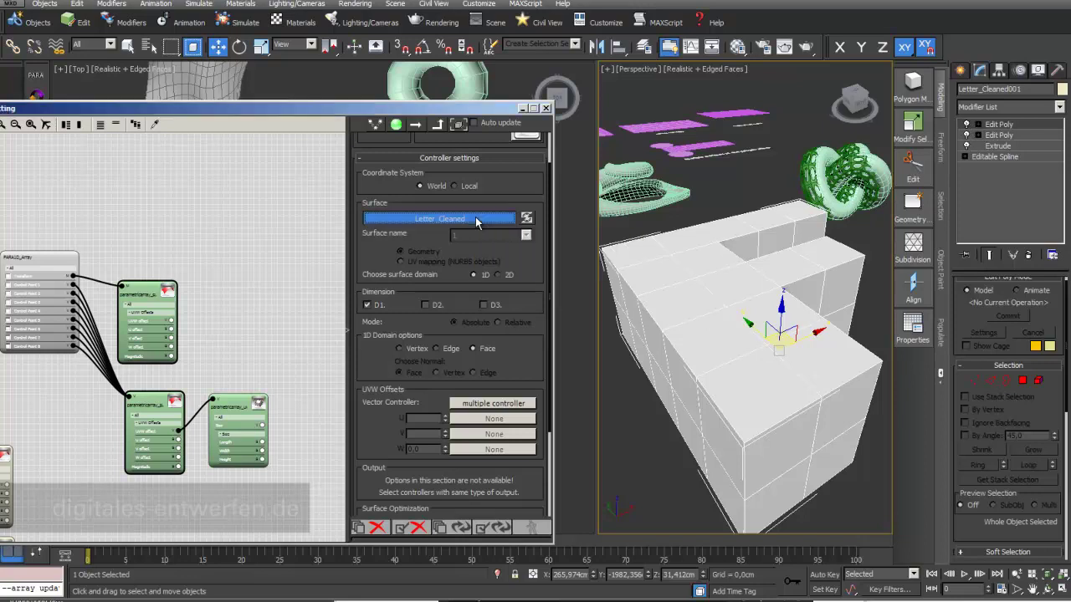
pyautogui.click(785, 348)
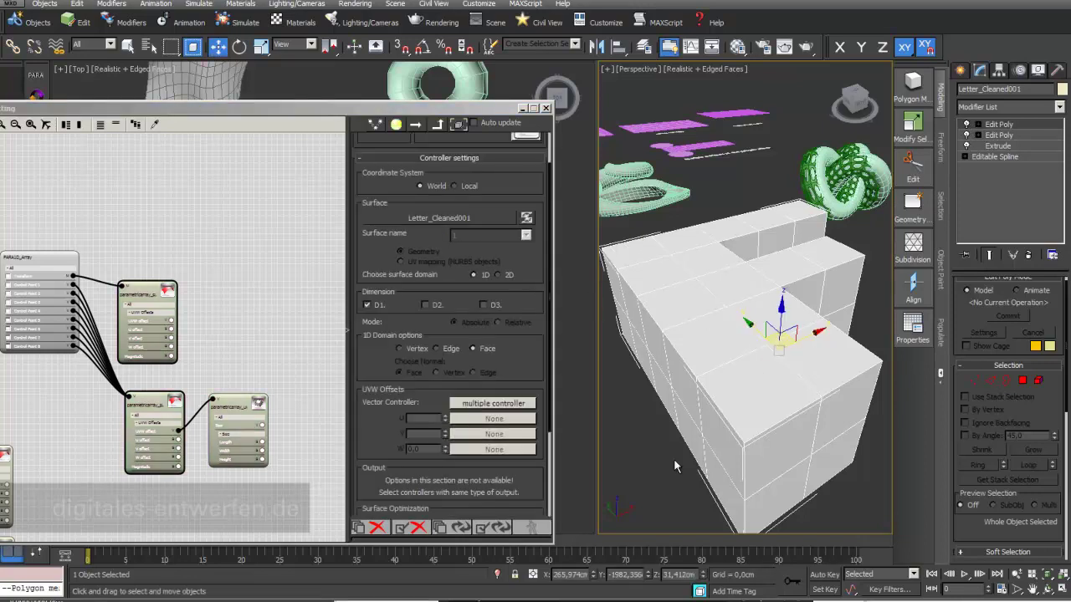
pyautogui.click(490, 529)
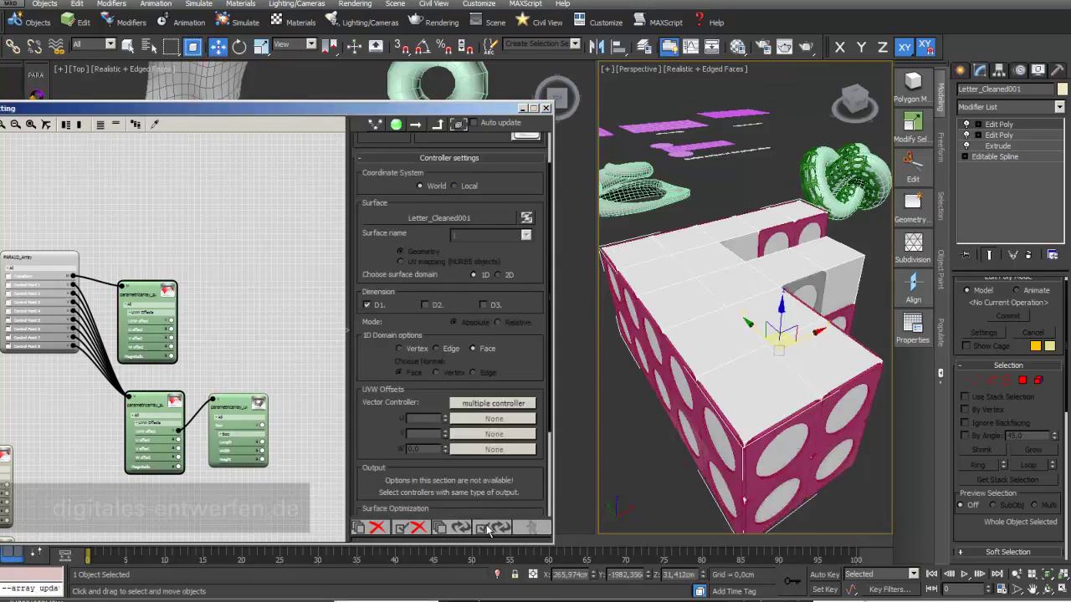
# For the surface controller driving the control points alone, set the array count to the number of polygons
pyautogui.scroll(-5, 497, 506)
pyautogui.click(203, 470)
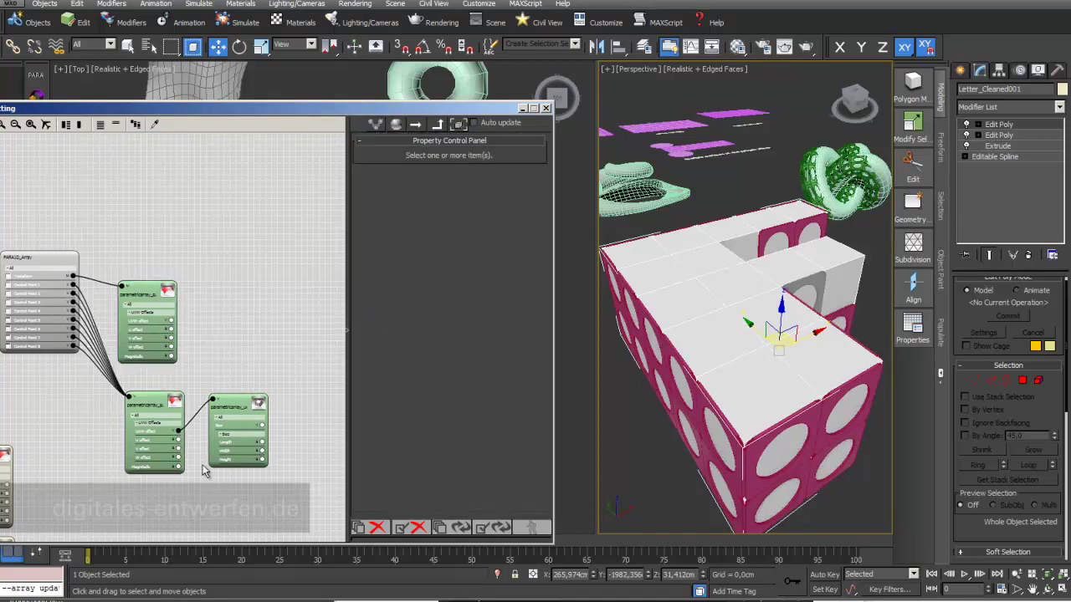
pyautogui.click(156, 404)
pyautogui.moveTo(528, 435); pyautogui.dragTo(540, 224)
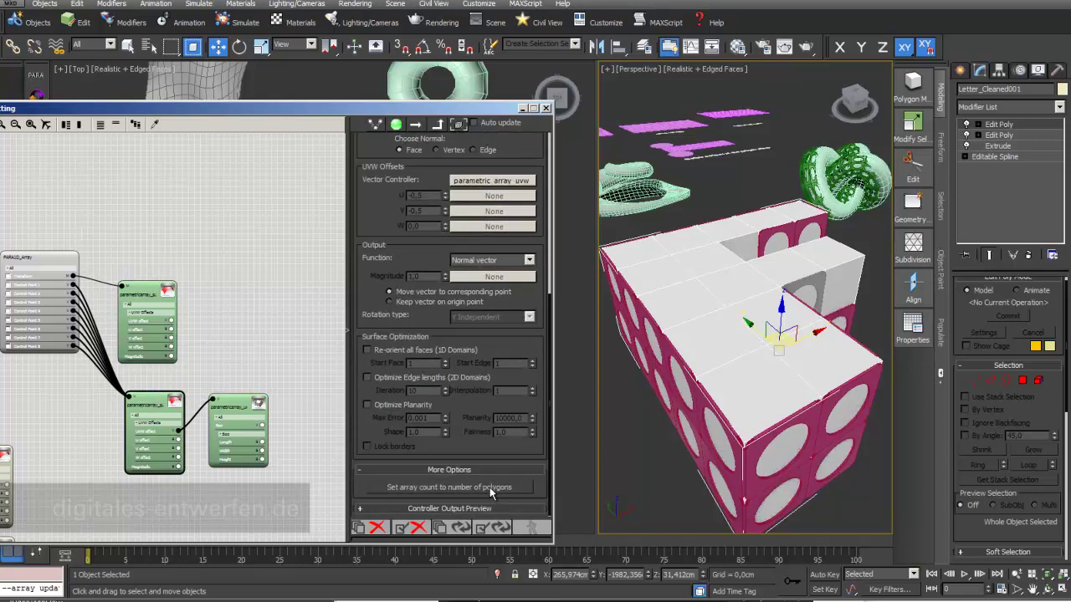
pyautogui.click(490, 489)
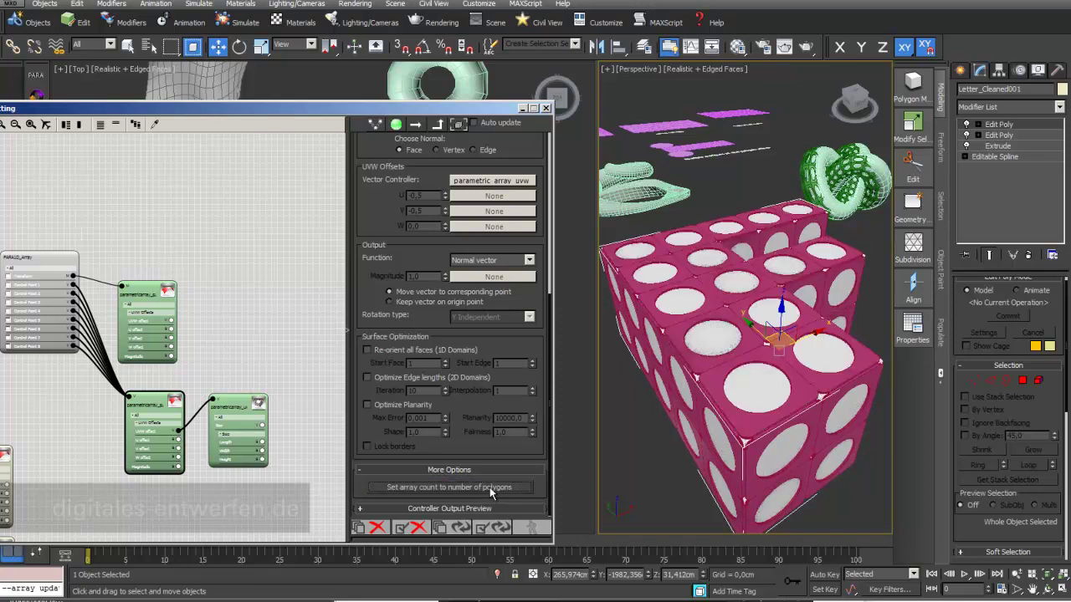
# Move Letter_Cleaned001 off its panels in the perspective view to expose the array on its own
pyautogui.click(1047, 589)
pyautogui.moveTo(753, 362); pyautogui.dragTo(655, 376)
pyautogui.click(217, 47)
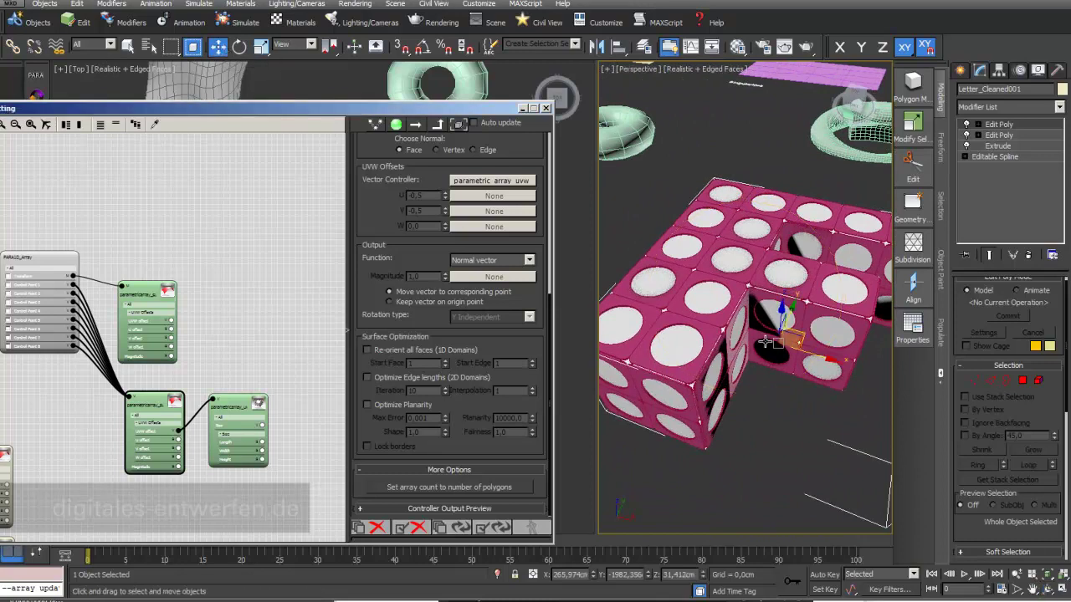
pyautogui.keyDown('alt'); pyautogui.moveTo(780, 330); pyautogui.dragTo(819, 438, button='middle'); pyautogui.keyUp('alt')
pyautogui.scroll(-3, 780, 380)
pyautogui.keyDown('alt'); pyautogui.moveTo(780, 379); pyautogui.dragTo(778, 378, button='middle'); pyautogui.keyUp('alt')
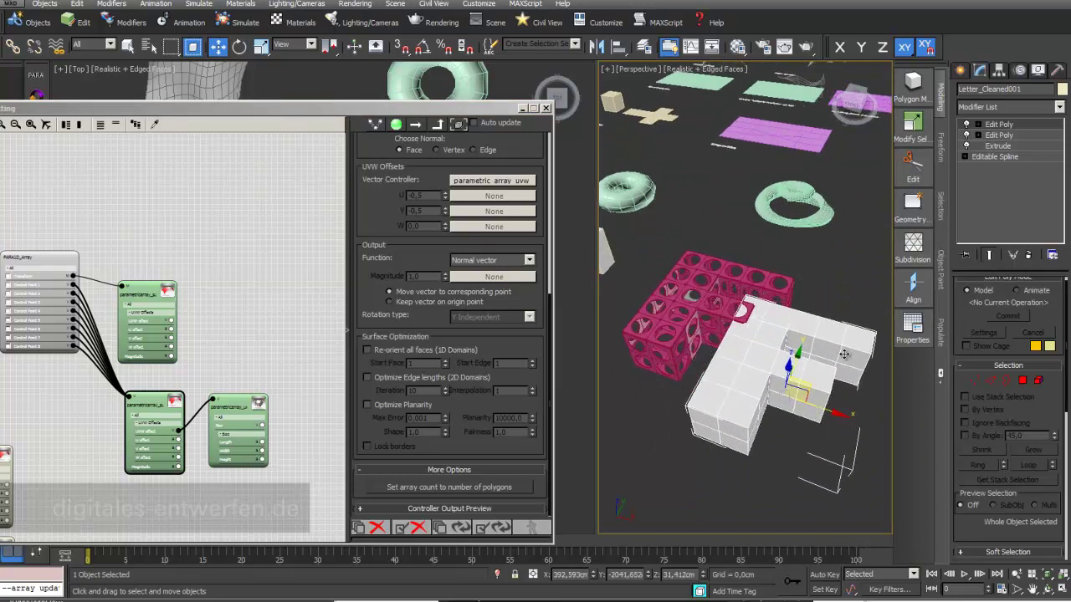
# Weld all vertices of Letter_Cleaned001 with a 0,1cm threshold at the Edit Poly vertex level, and return to object level
pyautogui.press('1')
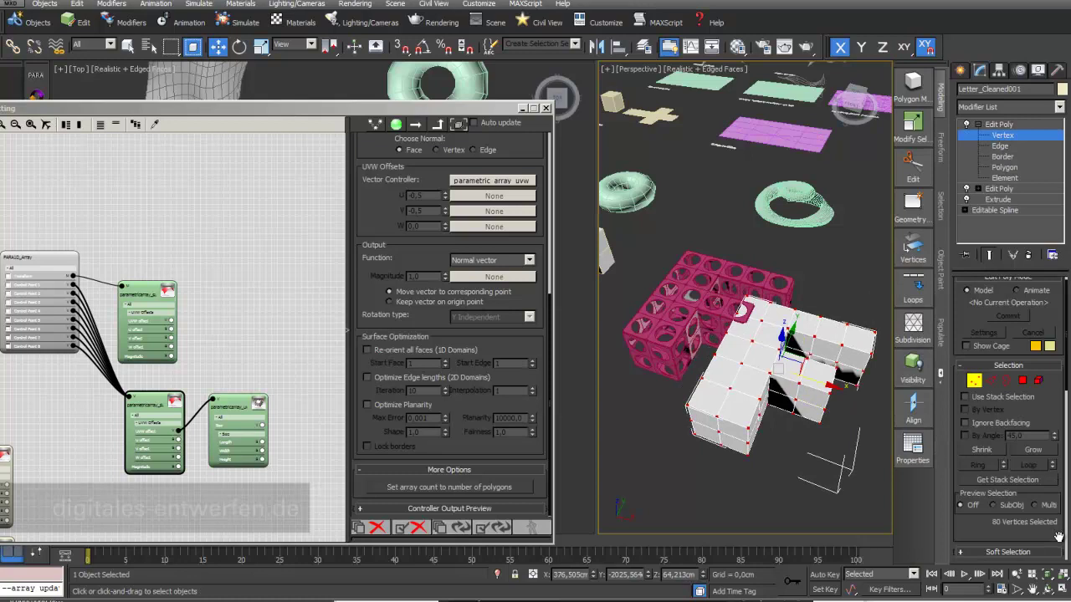
pyautogui.moveTo(1058, 536); pyautogui.dragTo(1051, 342)
pyautogui.hotkey('ctrl', 'a')
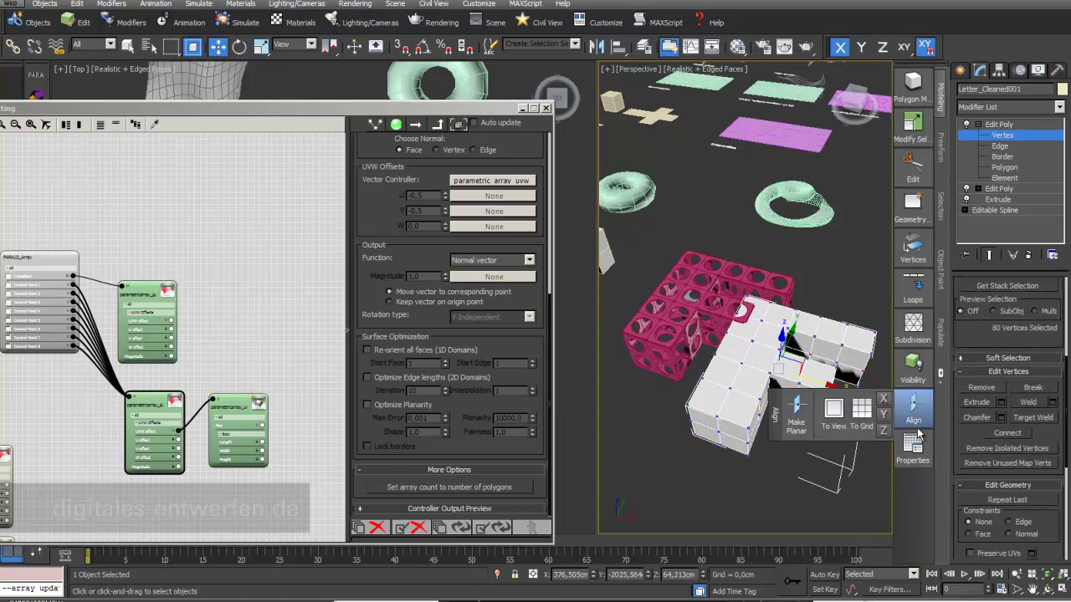
pyautogui.click(1056, 404)
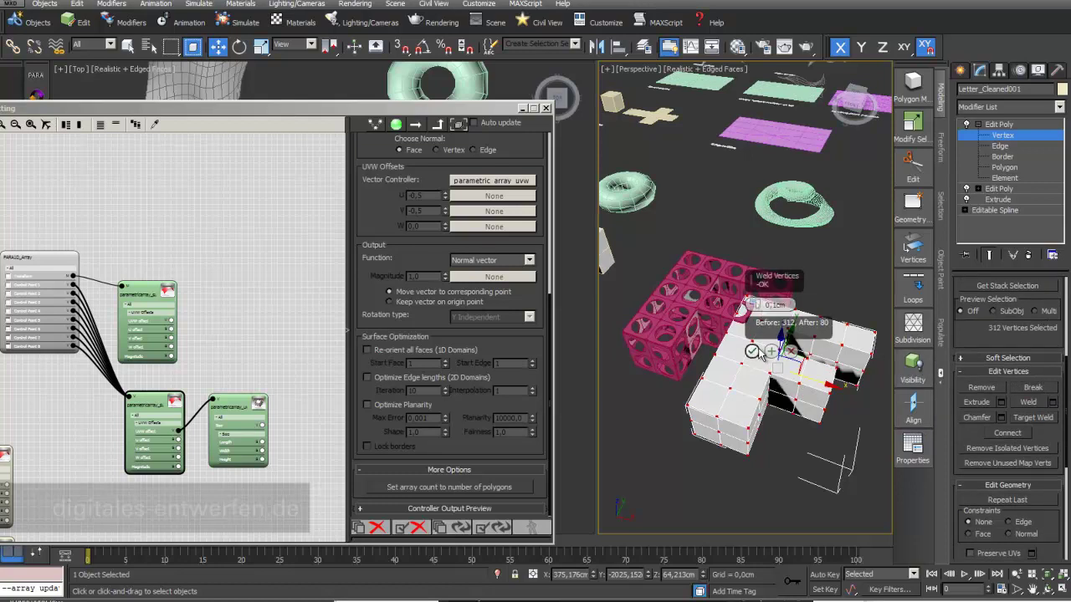
pyautogui.click(752, 350)
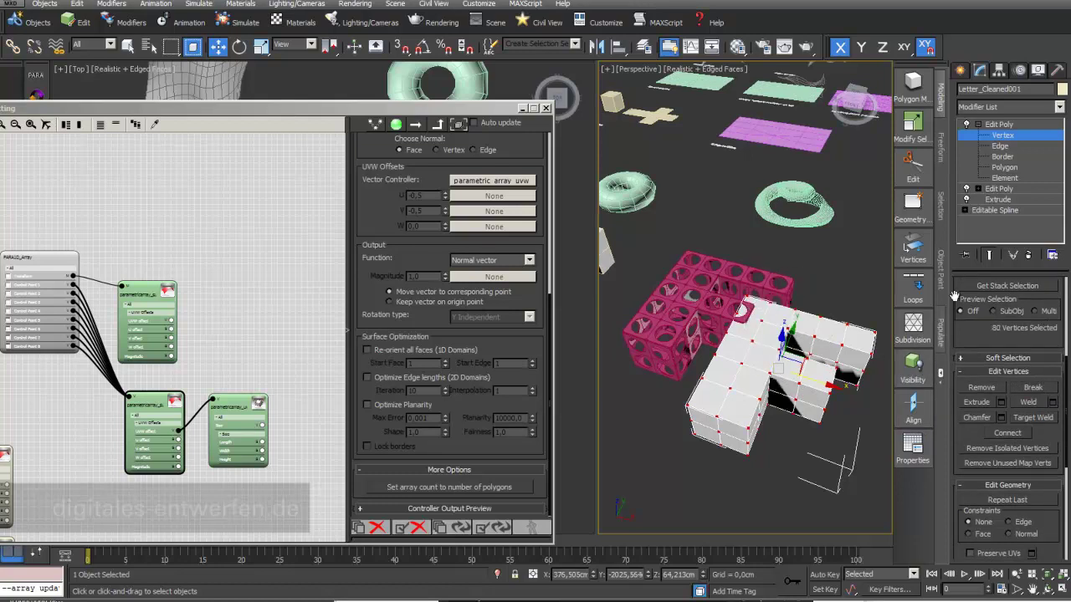
pyautogui.click(1002, 135)
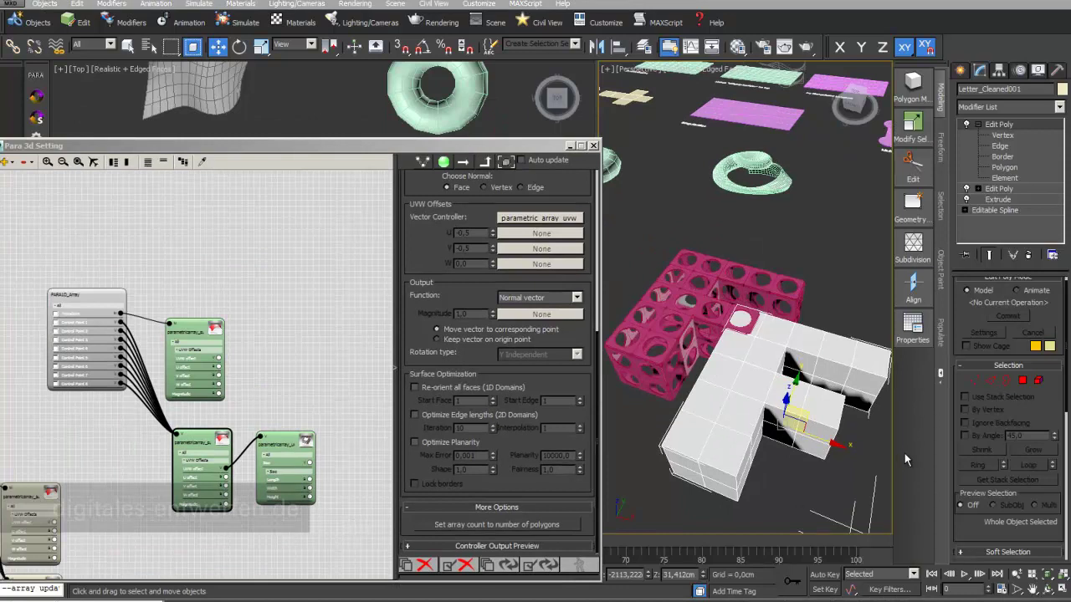
pyautogui.moveTo(794, 431); pyautogui.dragTo(796, 420)
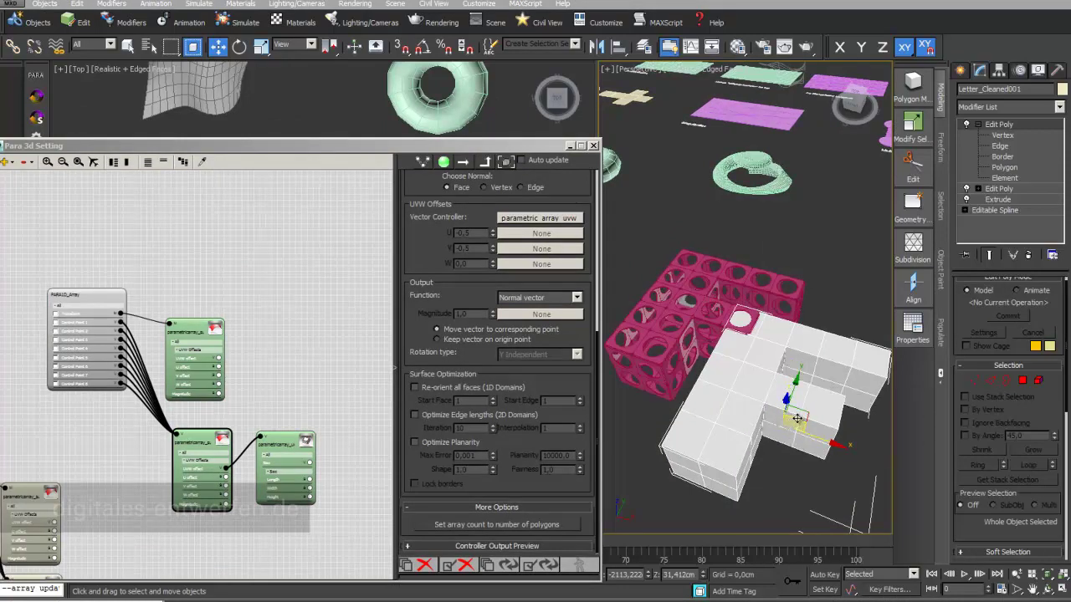
pyautogui.moveTo(802, 414); pyautogui.dragTo(790, 407)
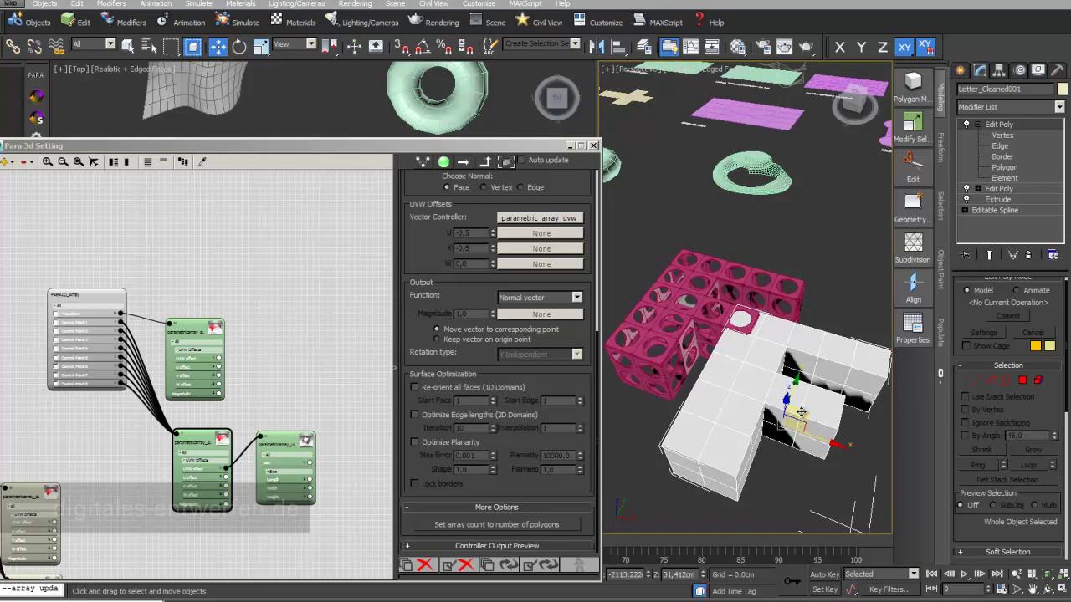